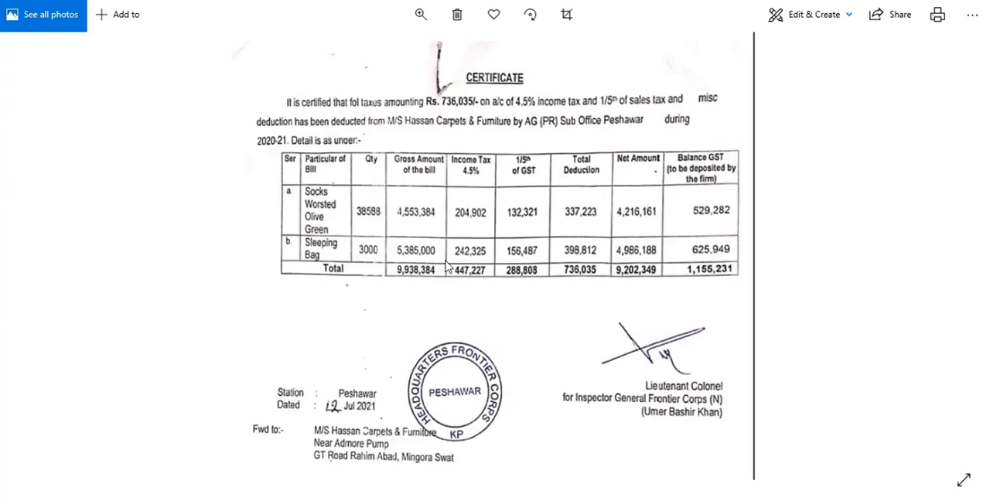
Switch from the certificate image to the Excel worksheet and clear the scratch calculations in D9:G12.
key("alt+Tab")
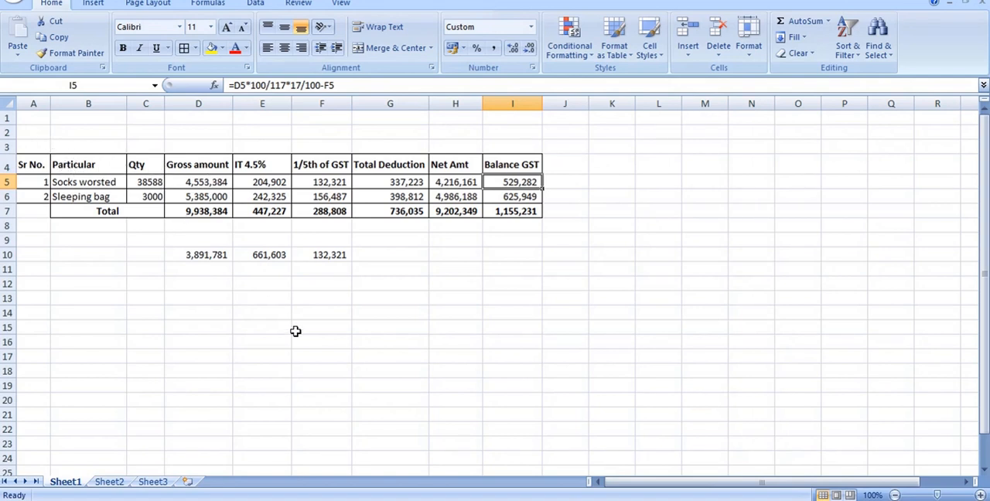
key("alt+Tab")
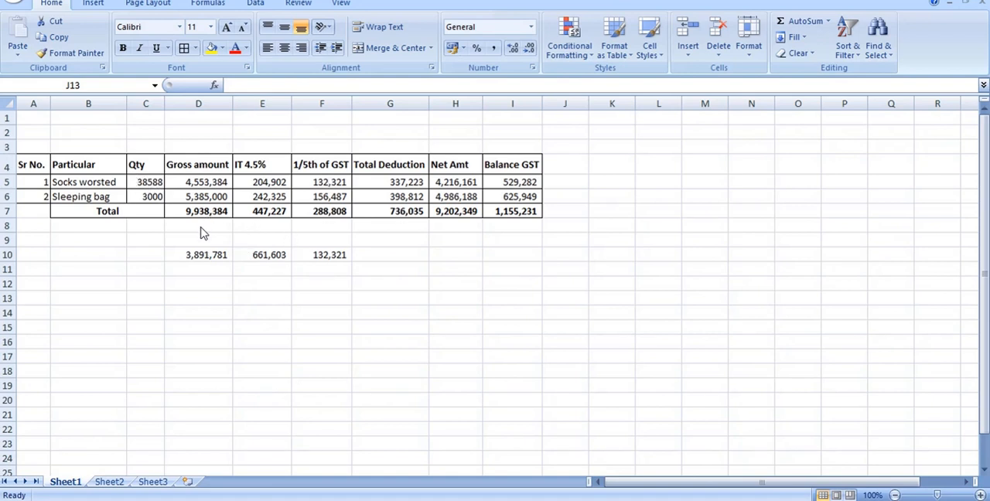
left_click_drag(177, 242, 381, 280)
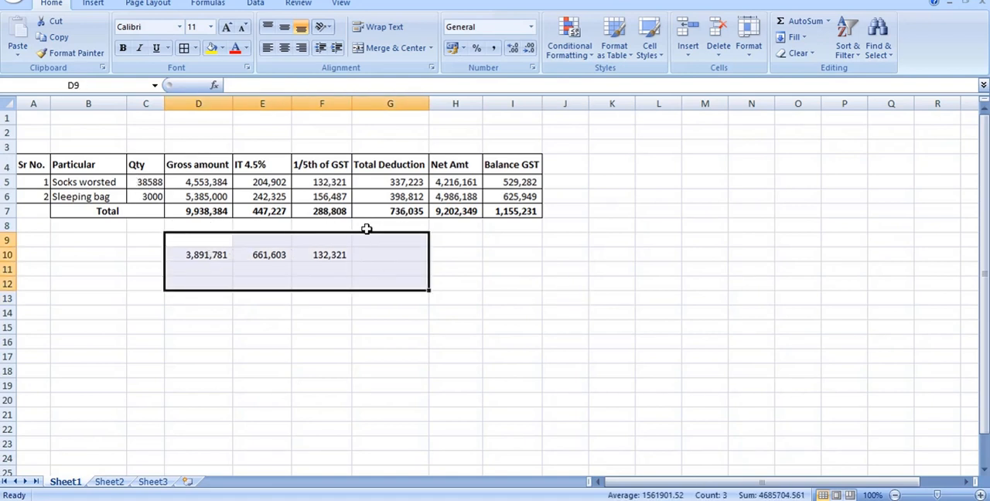
key("Delete")
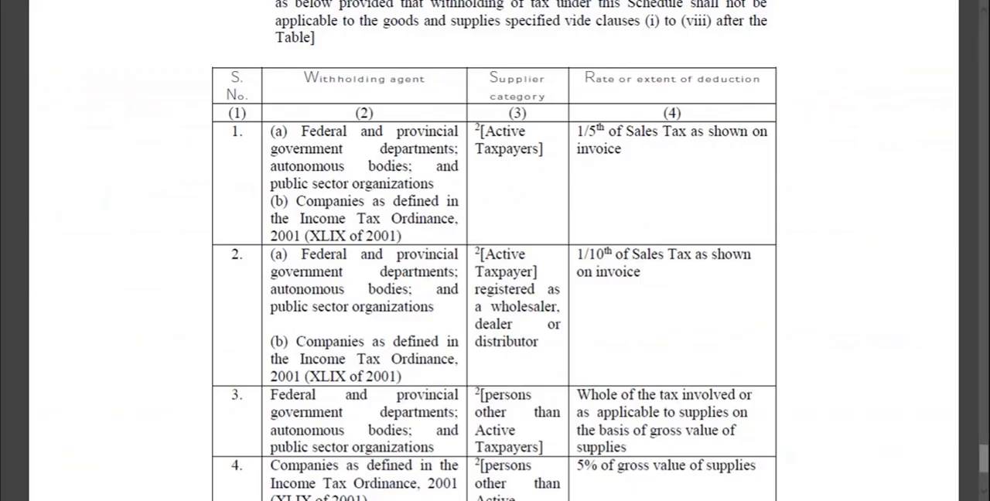
Examine row 1 of the Eleventh Schedule table for its withholding agents, supplier category and rate of deduction.
scroll(426, 193, "up", 3)
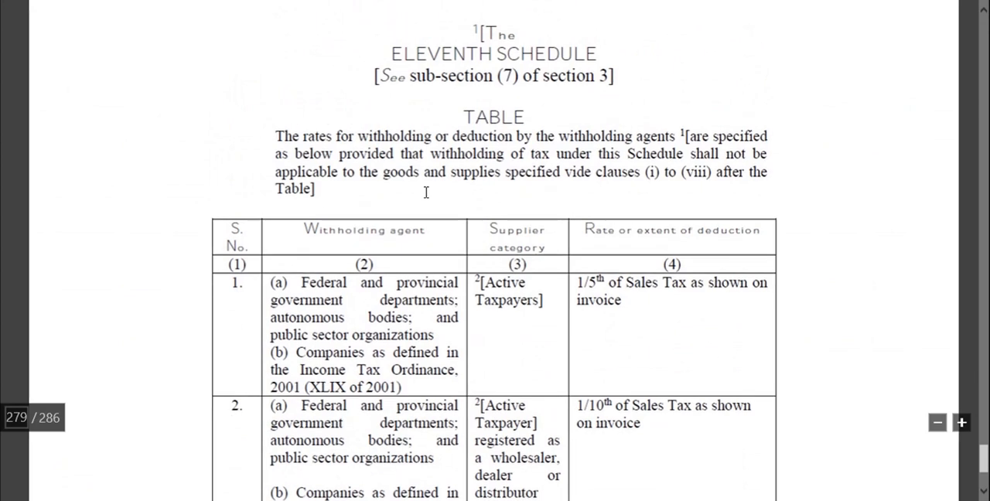
scroll(427, 189, "down", 2)
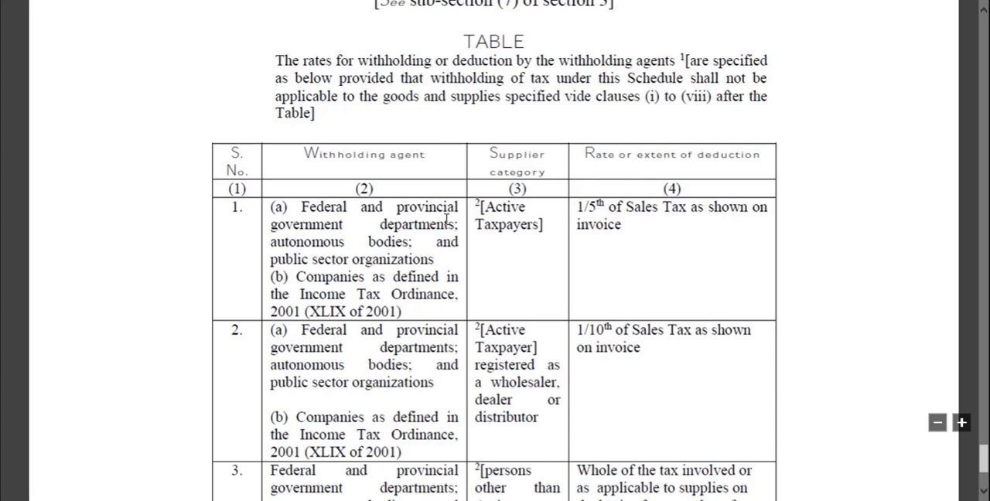
left_click_drag(610, 229, 309, 225)
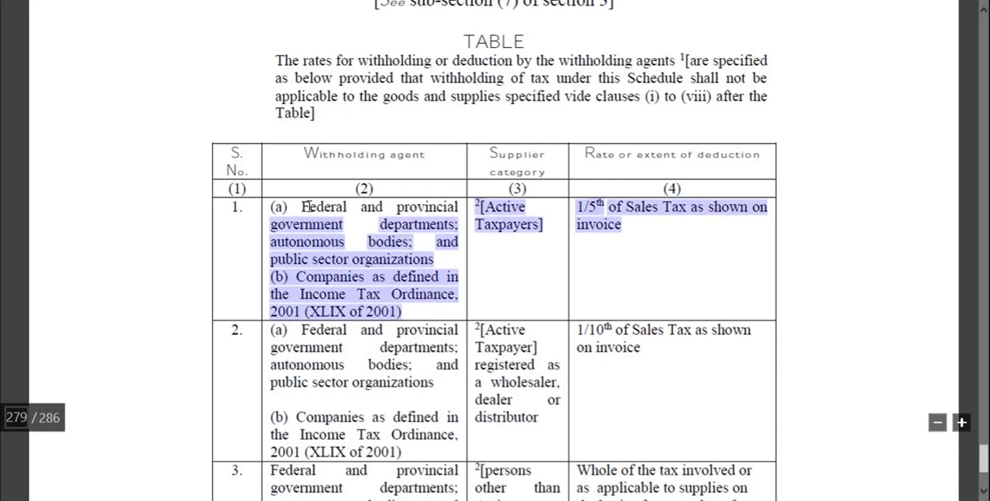
left_click(306, 208)
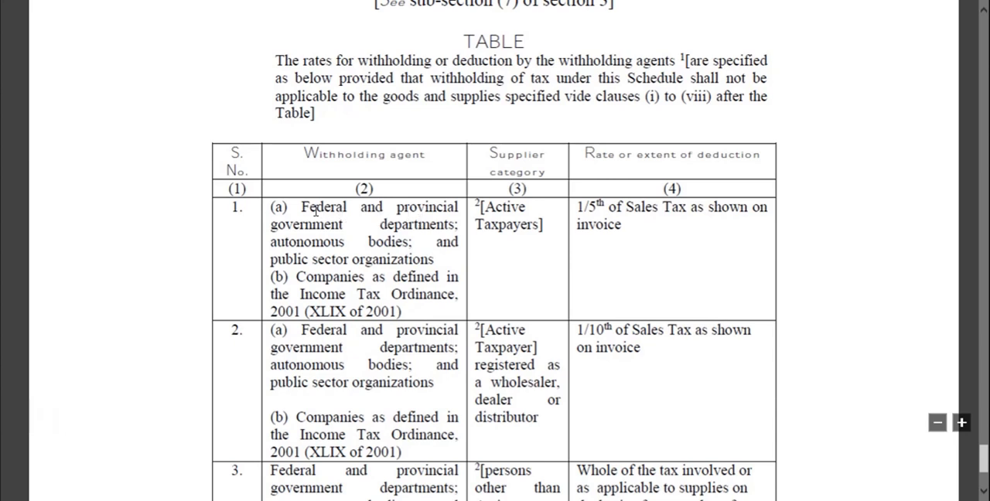
left_click_drag(318, 208, 325, 208)
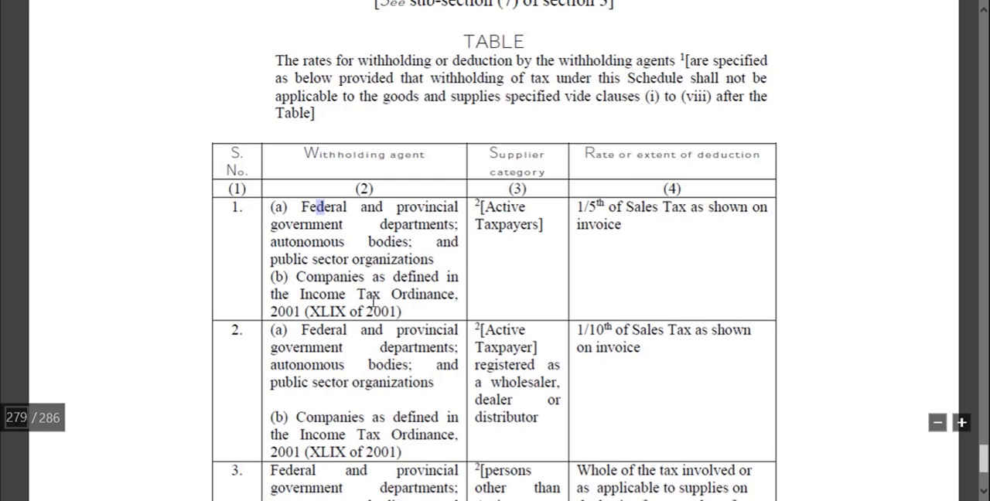
left_click_drag(388, 294, 303, 287)
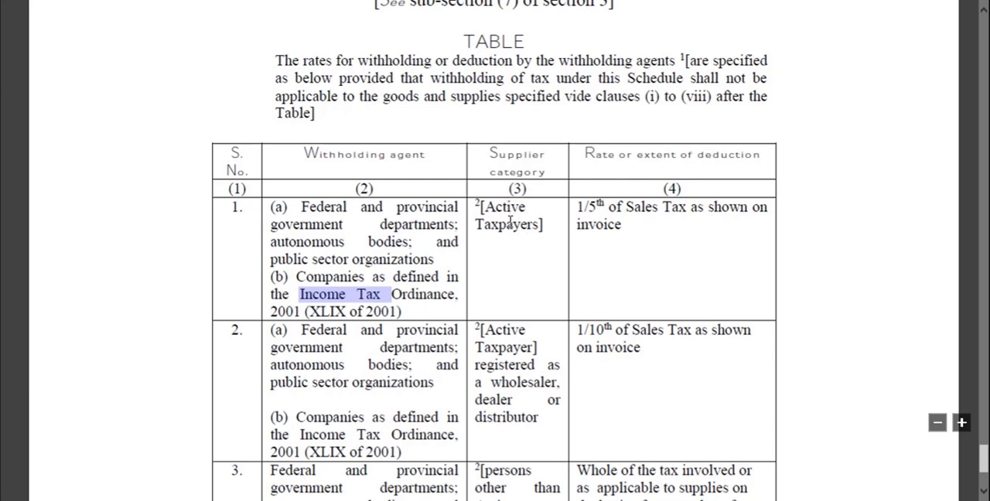
left_click_drag(543, 223, 475, 203)
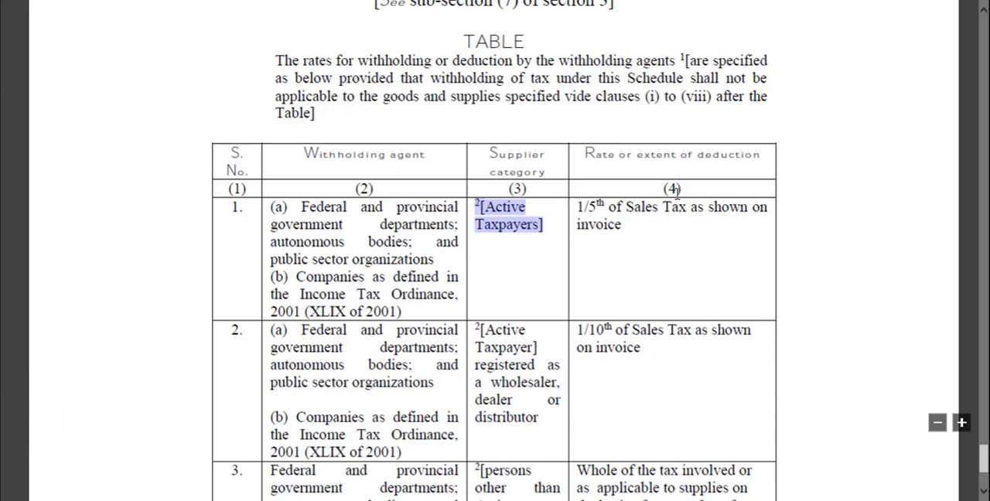
left_click_drag(624, 223, 578, 206)
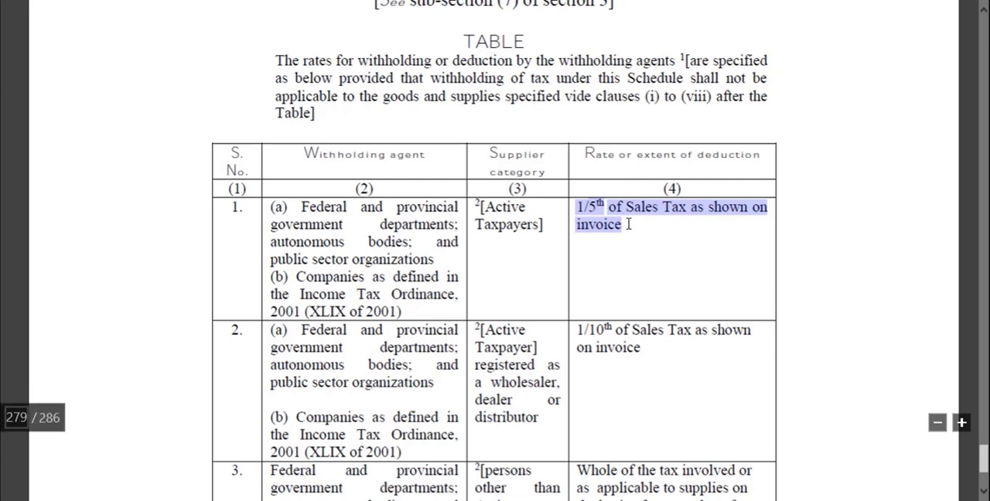
left_click_drag(253, 209, 652, 267)
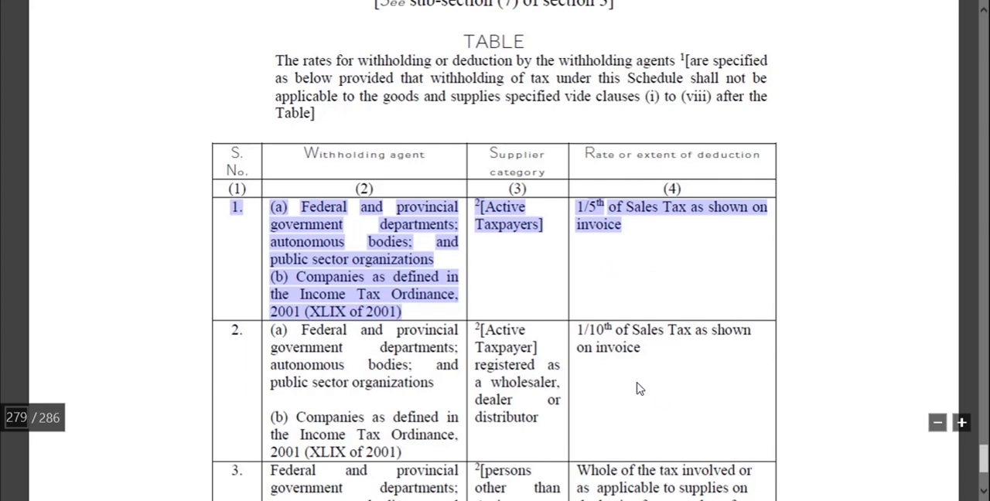
Return to the Excel worksheet after checking the certificate, and inspect the Socks worsted gross amount and its 4.5% income tax formula.
left_click(190, 500)
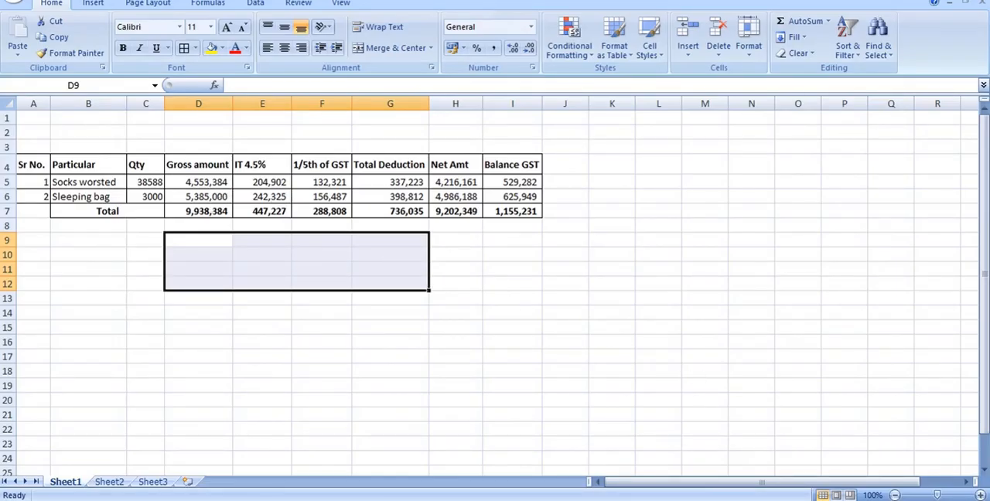
left_click(309, 500)
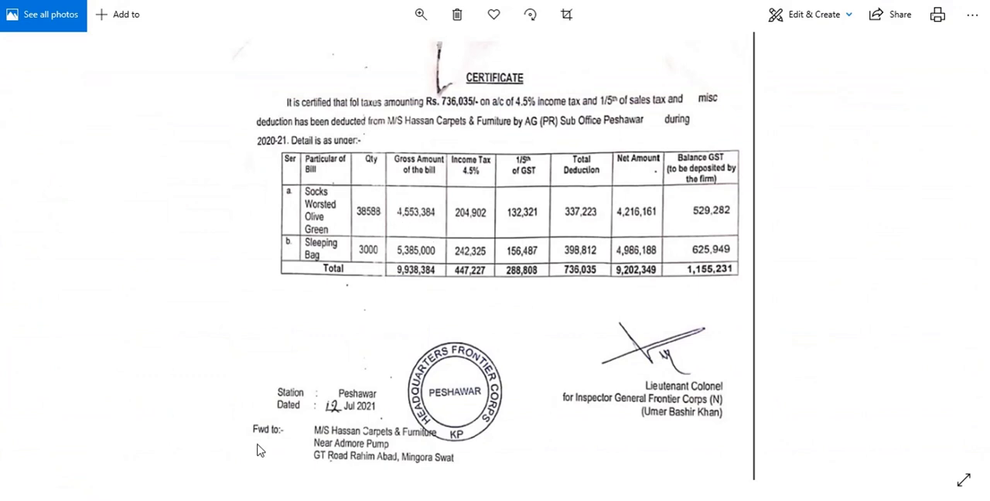
key("alt+Tab")
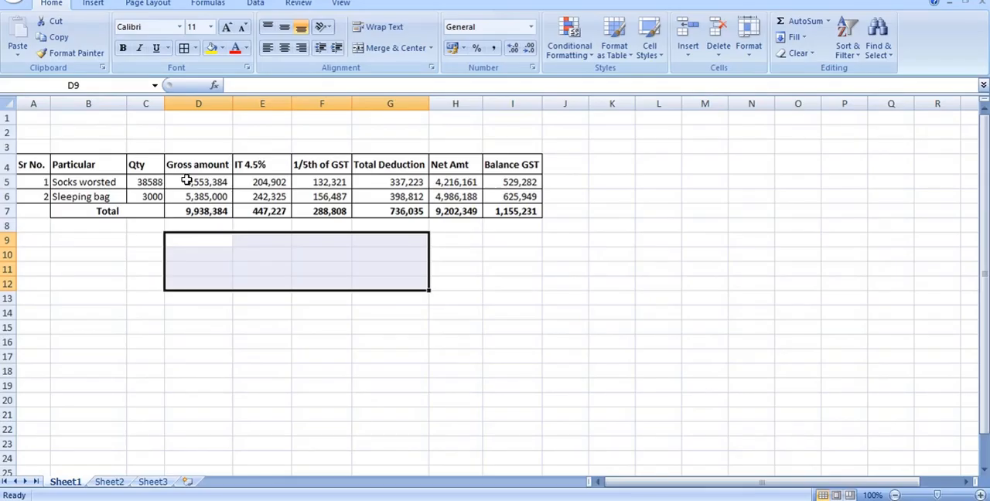
left_click(190, 180)
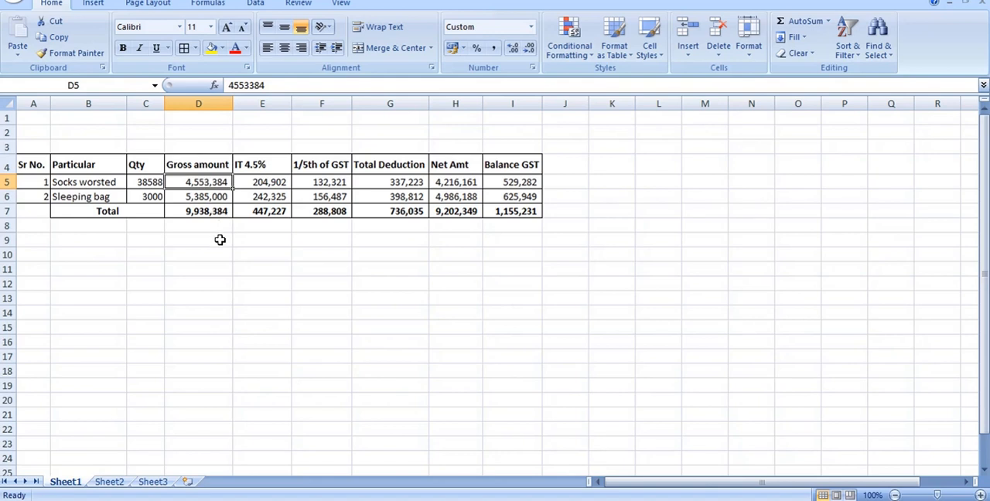
left_click(264, 183)
type("=D5*4.5%")
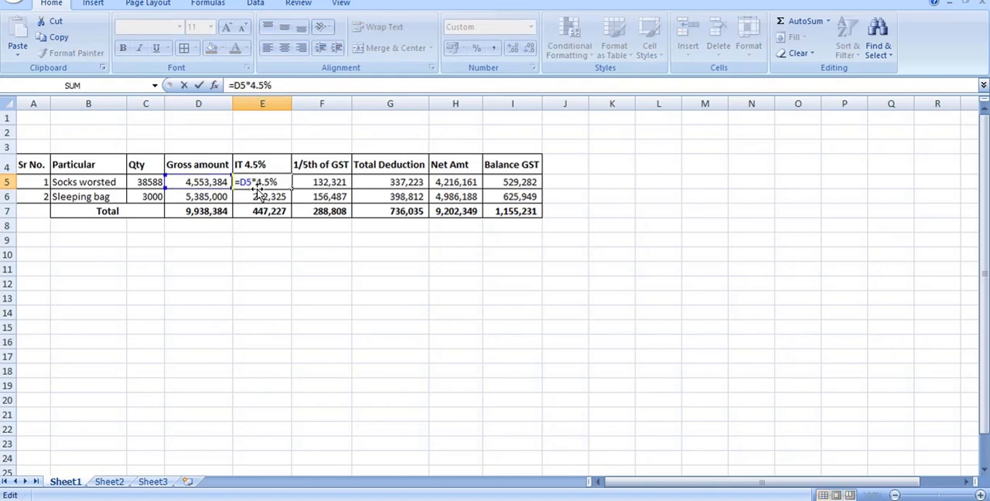
left_click(254, 245)
key("Escape")
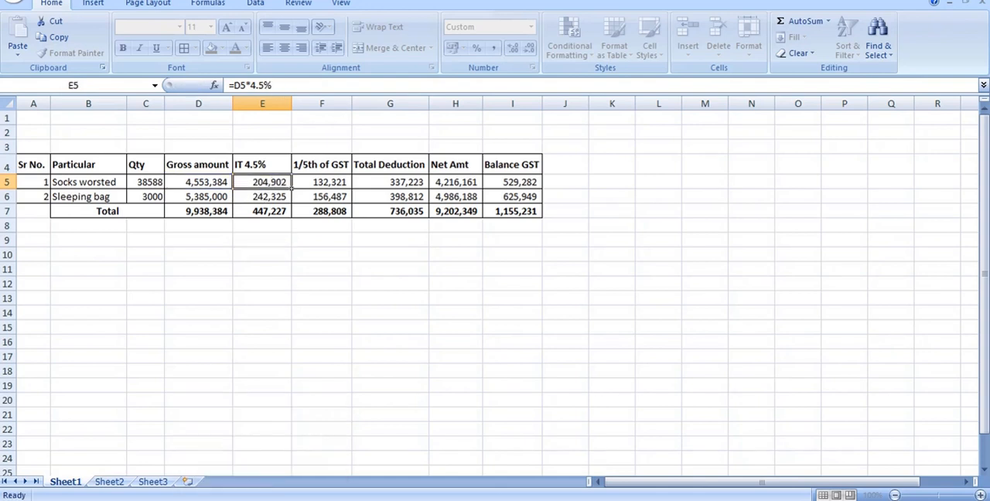
Consult the certificate again, and review the income tax and 1/5th of GST formulas for Socks worsted in Excel.
left_click(302, 453)
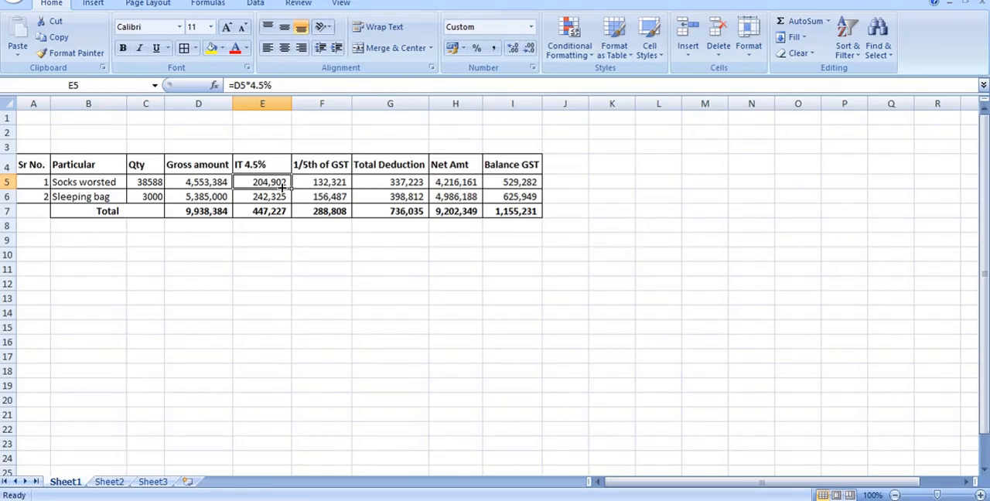
left_click(218, 181)
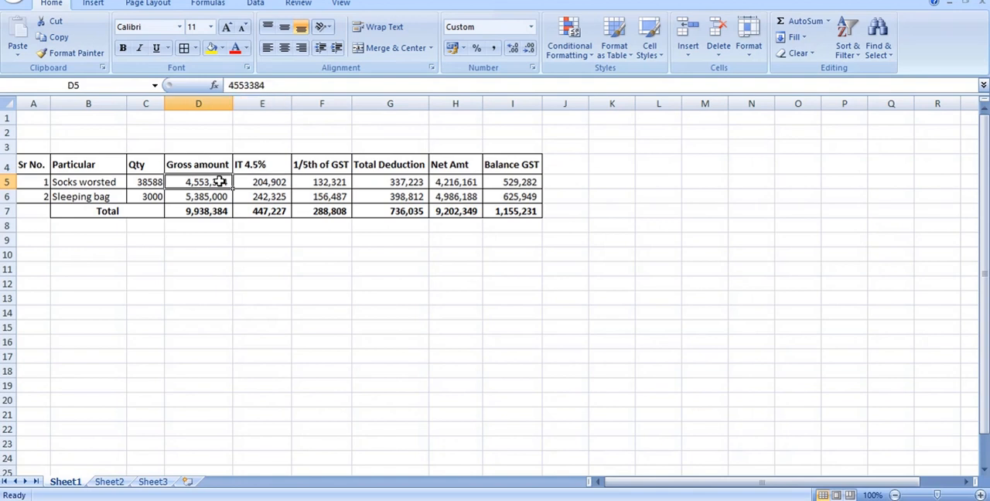
double_click(268, 188)
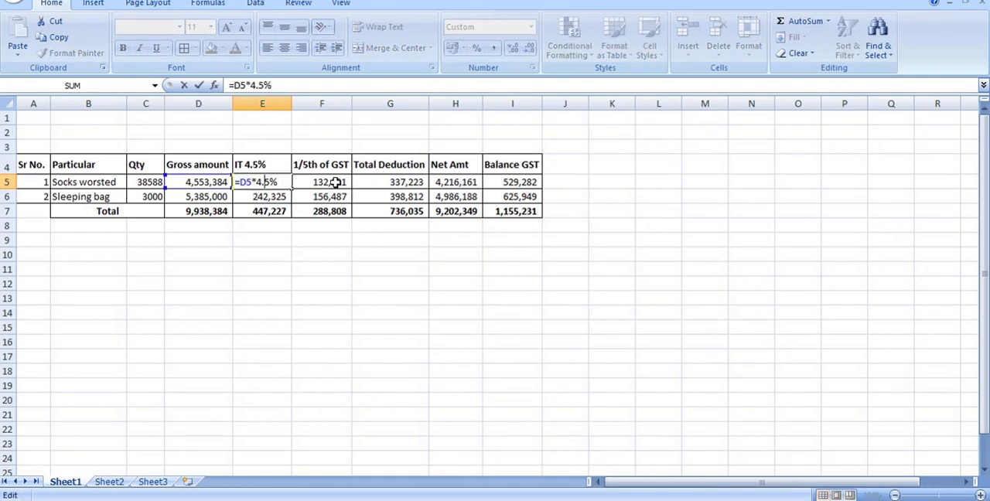
key("Return")
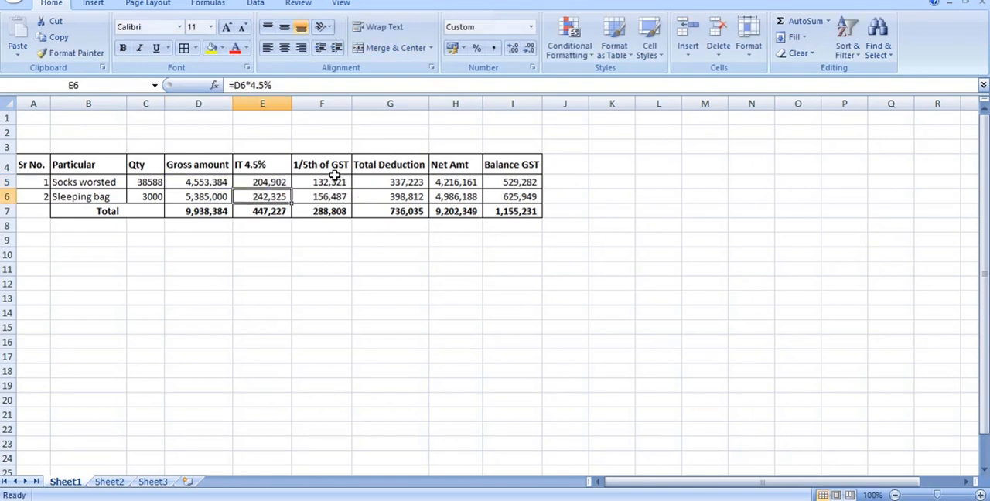
left_click(333, 179)
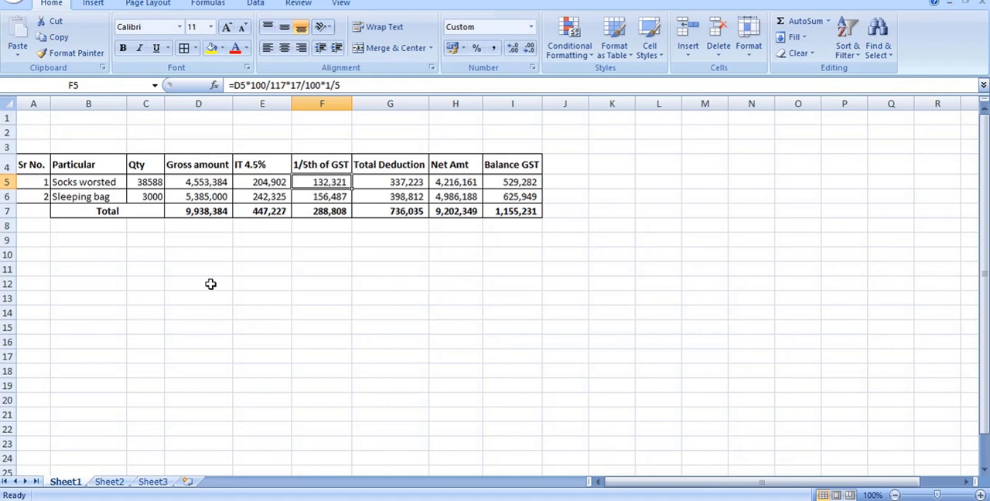
Try calculating one fifth of the Socks worsted gross amount in D10 with =D5*1/5 and compare it with the formula in F5.
left_click(212, 270)
left_click(216, 256)
type("=")
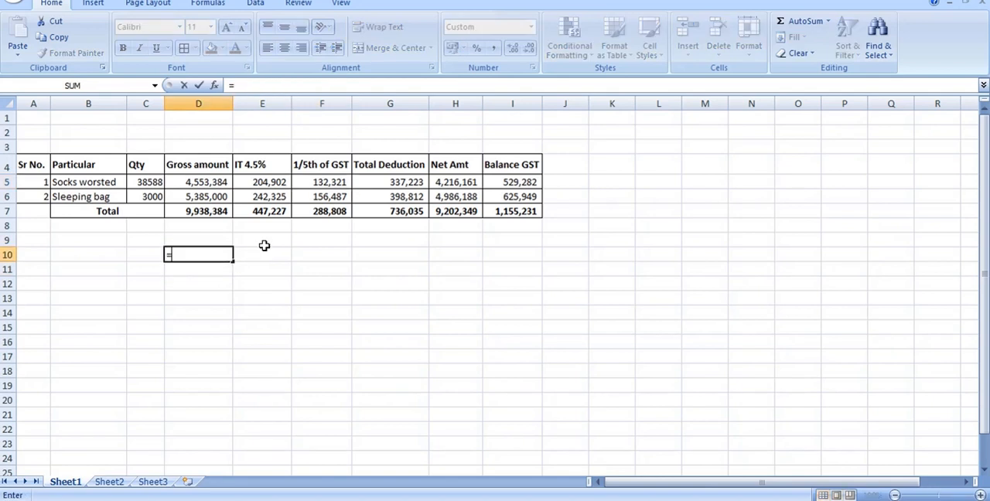
left_click(195, 182)
type("*")
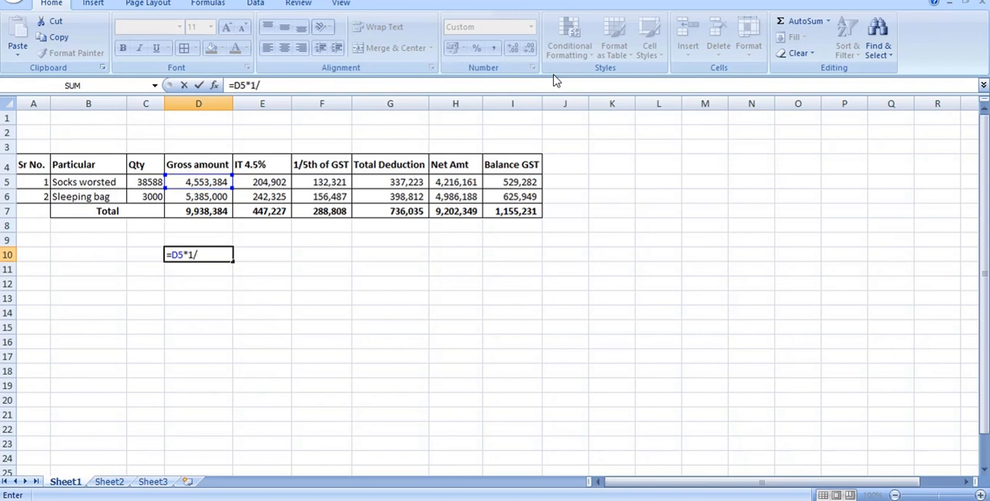
key("Return")
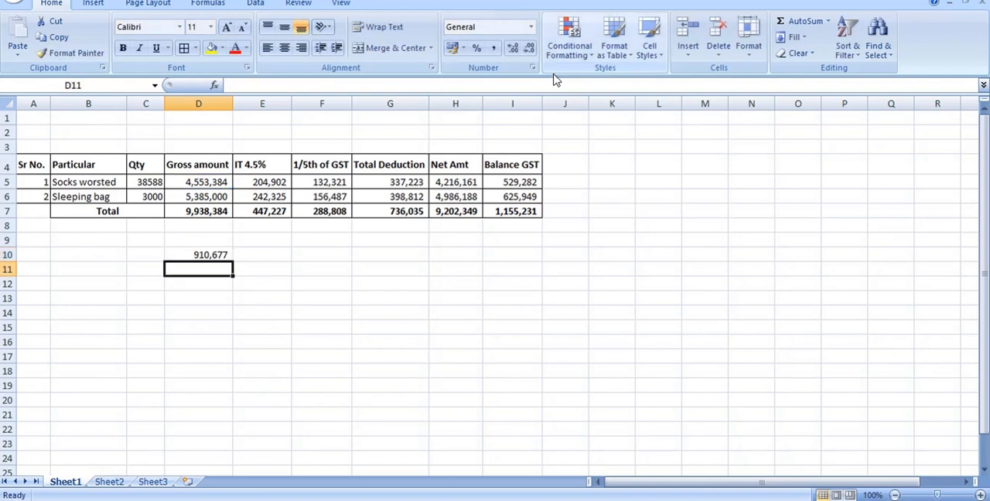
left_click(332, 183)
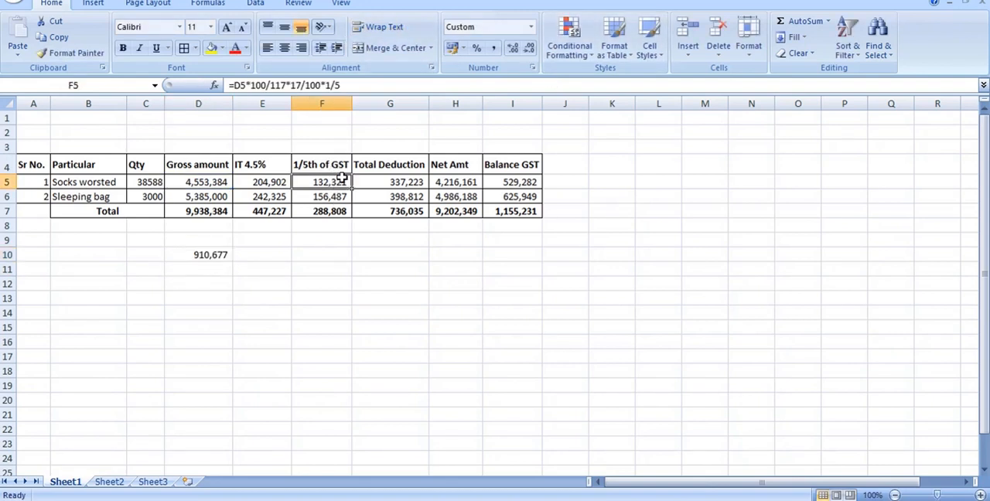
Replace the formula in D10 with =D5*100/117 to calculate the Socks worsted value excluding GST.
left_click(223, 255)
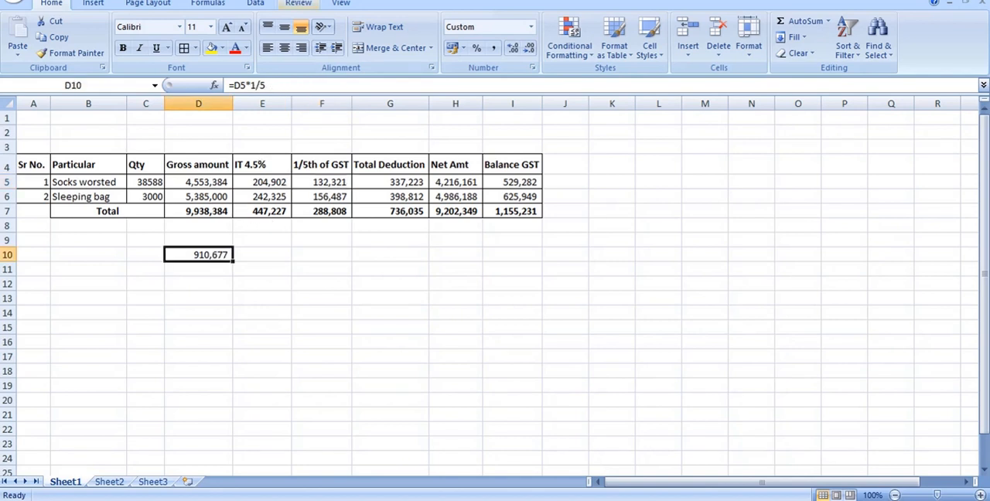
type("=")
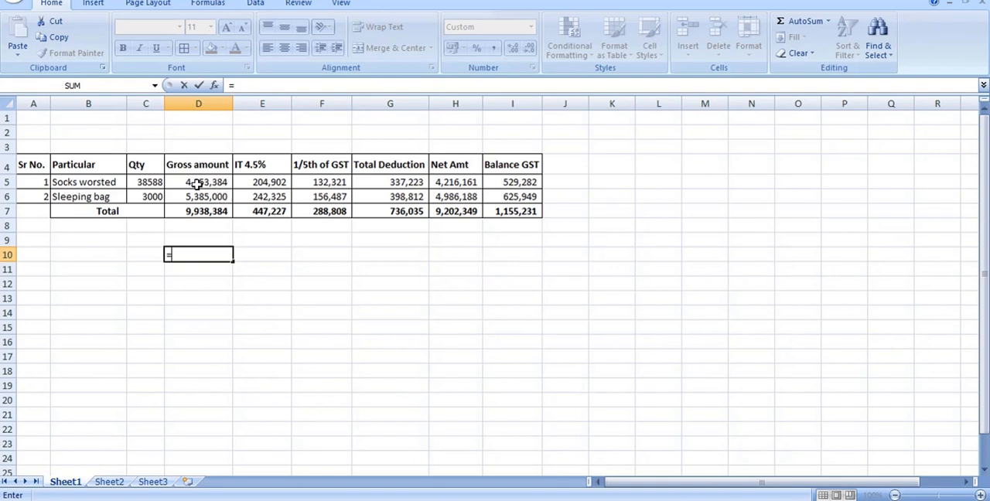
left_click(198, 182)
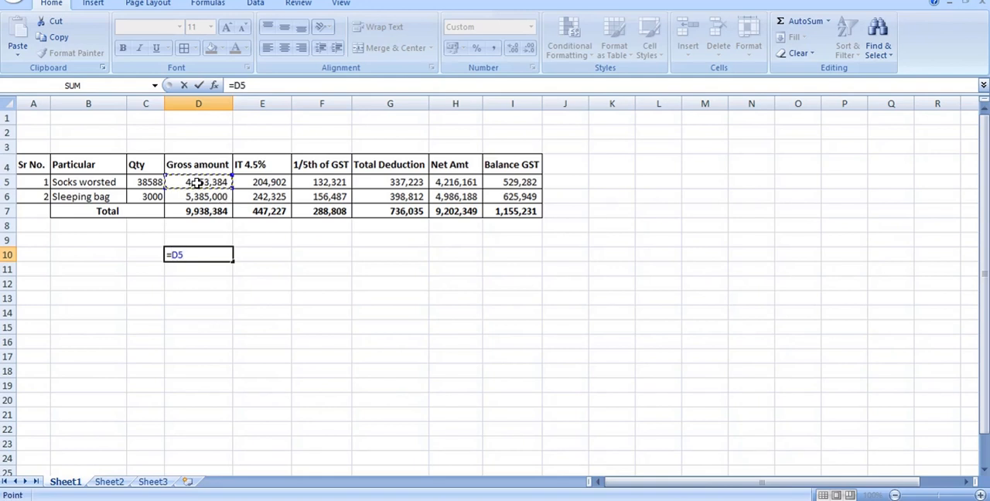
type("*100")
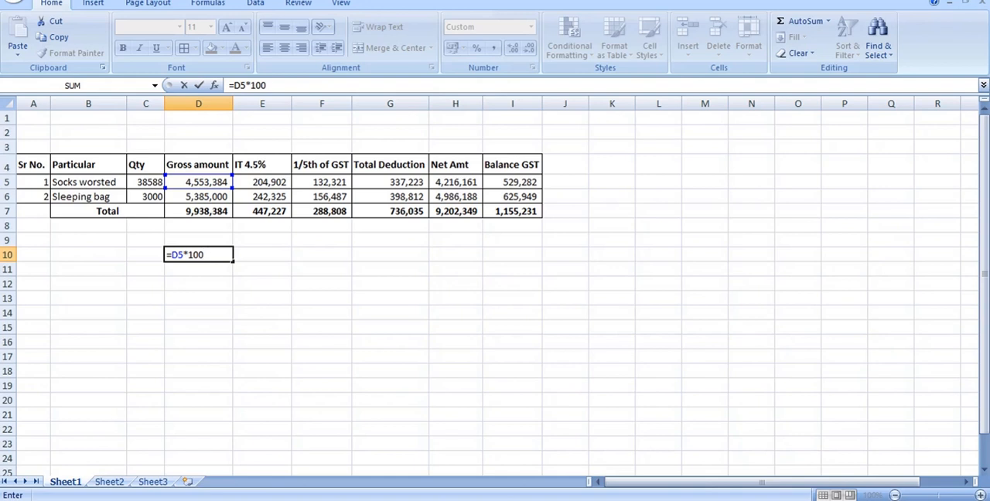
type("/117")
key("Return")
key("Up")
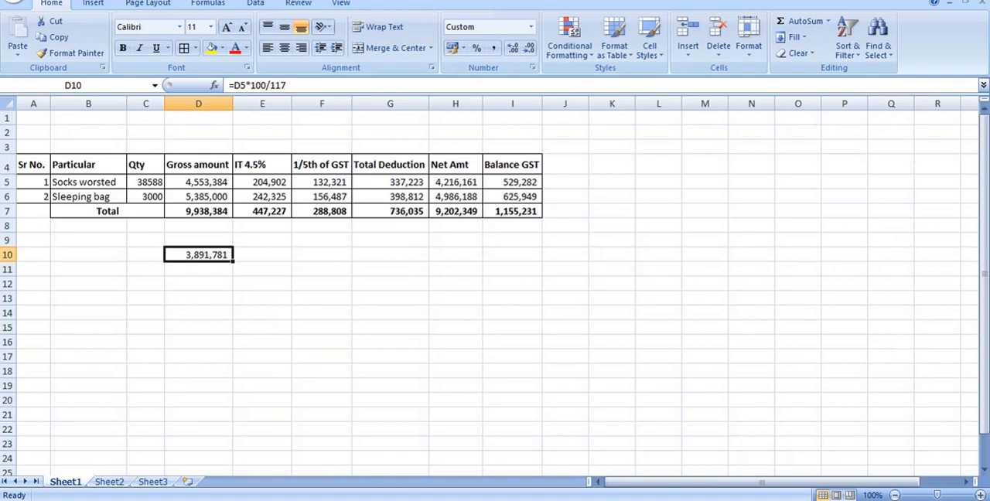
Label the calculation in D10 by entering "cost value" in D9.
key("Up")
type("c")
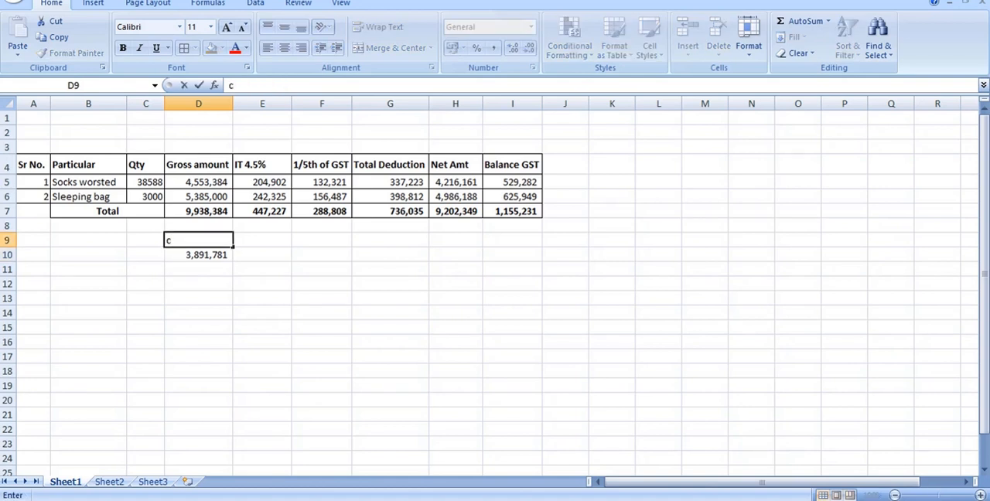
type("ost value")
key("Tab")
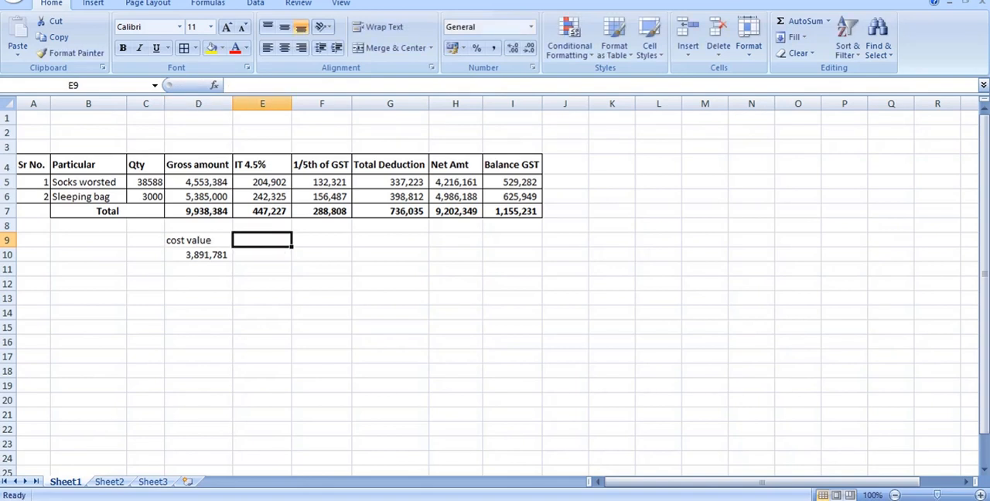
Label E9 as "GST" and enter the formula =D1017/100 in E10.
type("GST")
key("Return")
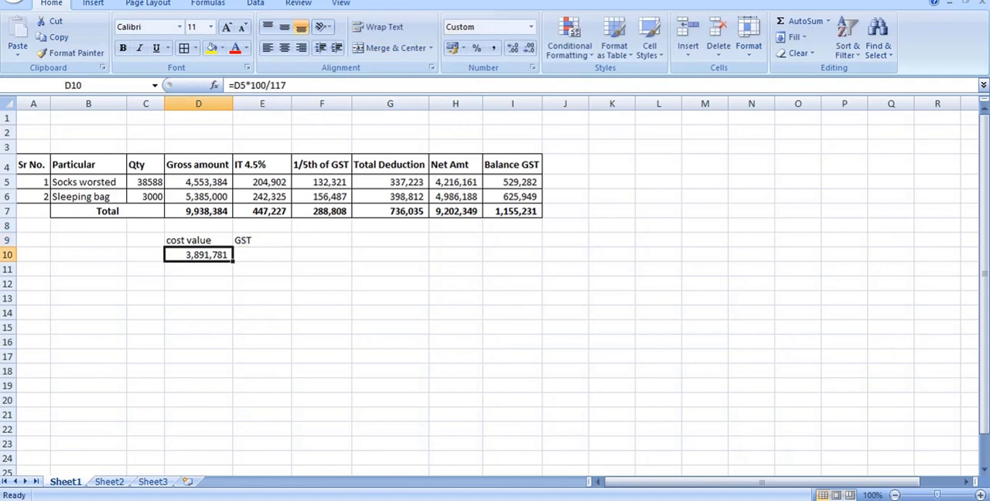
key("Right")
type("=")
key("Left")
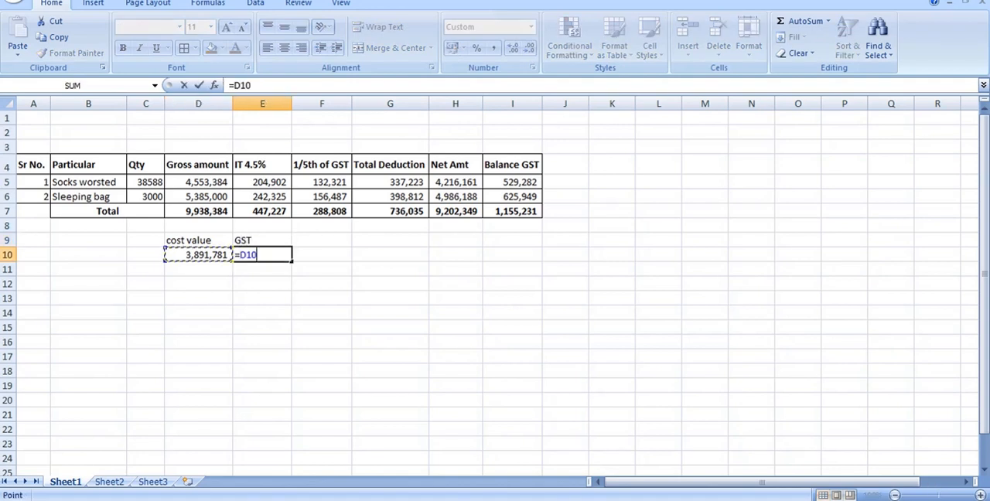
type("17/100")
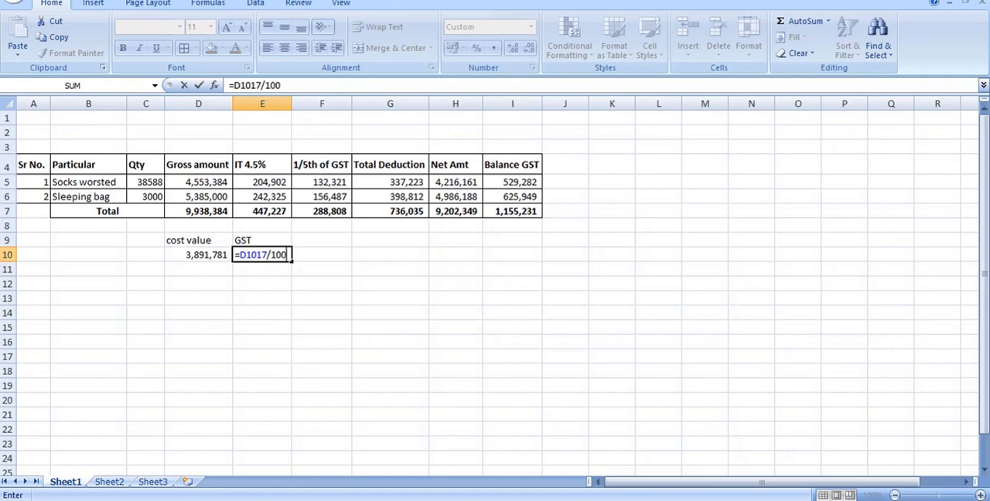
key("Return")
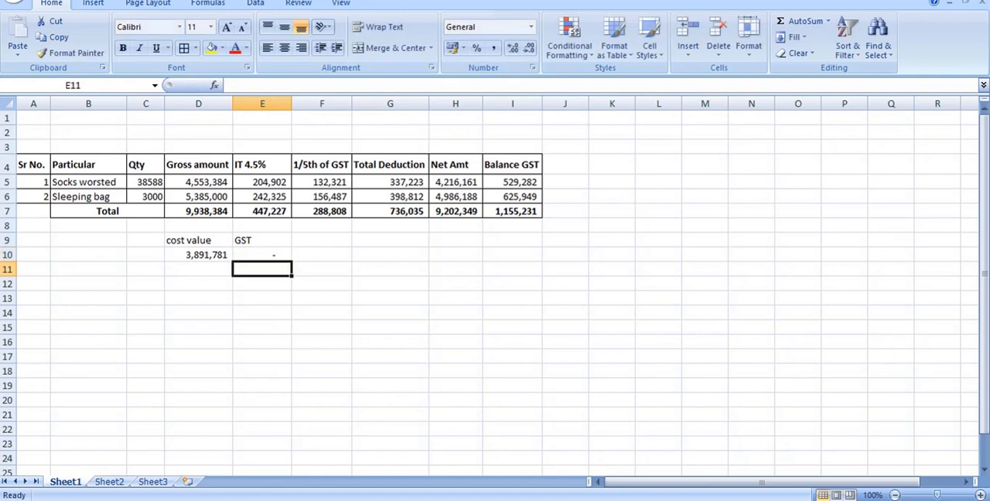
Correct the formula in E10 to =D10*17/100 to calculate the GST on the cost value.
left_click(275, 254)
double_click(275, 252)
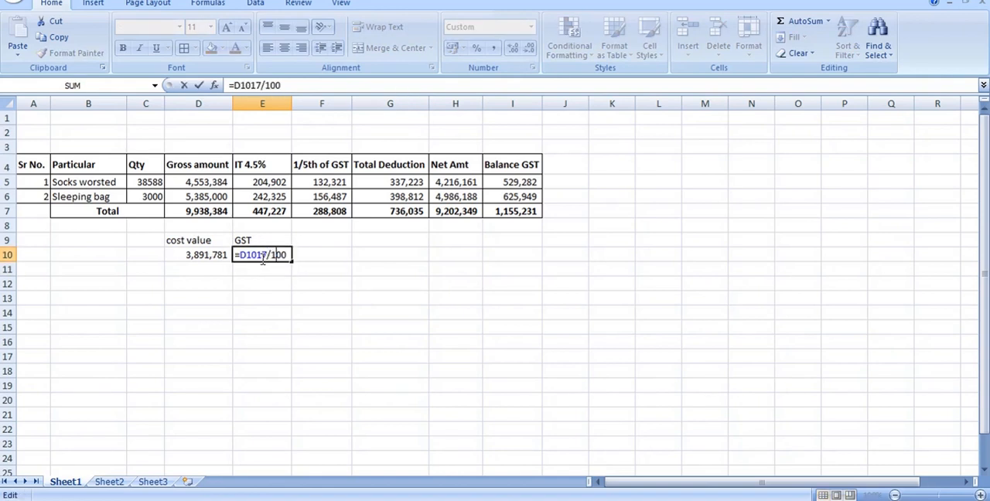
left_click(257, 255)
type("*")
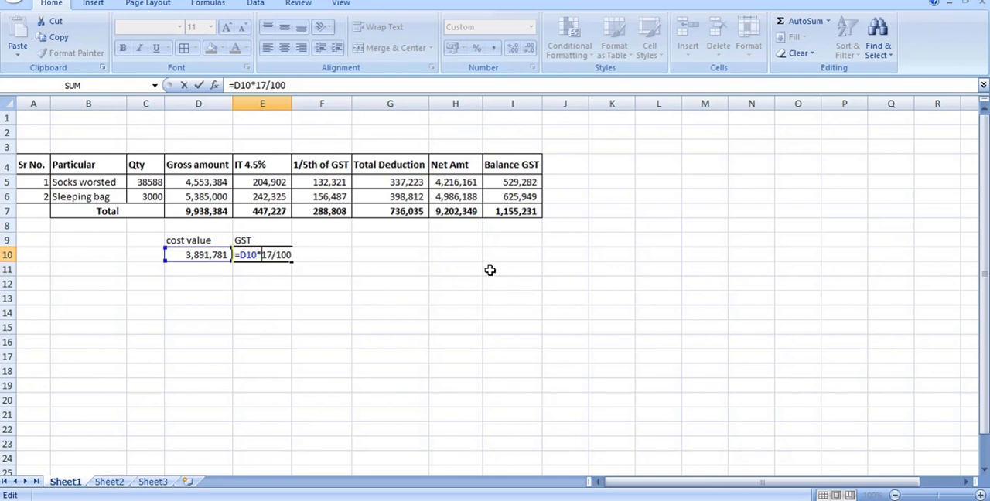
key("Return")
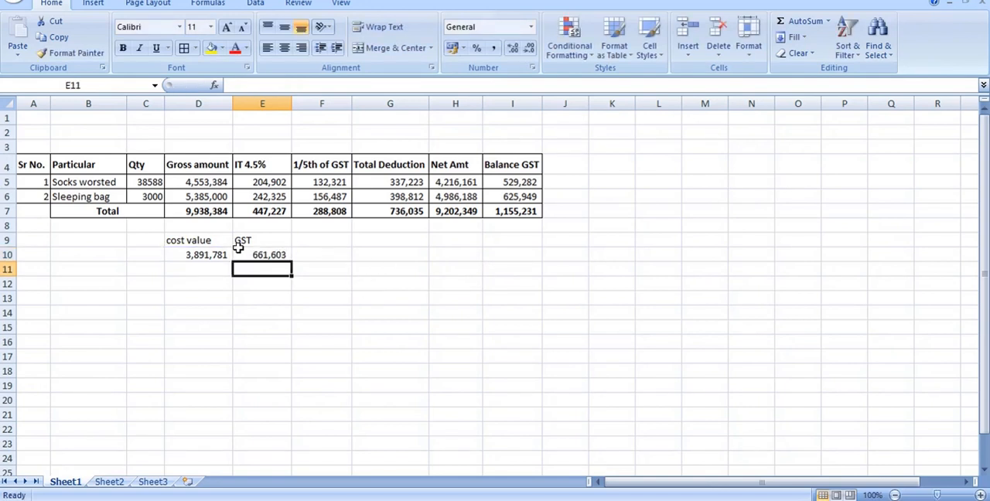
Consult the withholding rate for active taxpayers in the tax schedule PDF and the certificate image, and return to the Excel sheet.
key("alt+Tab")
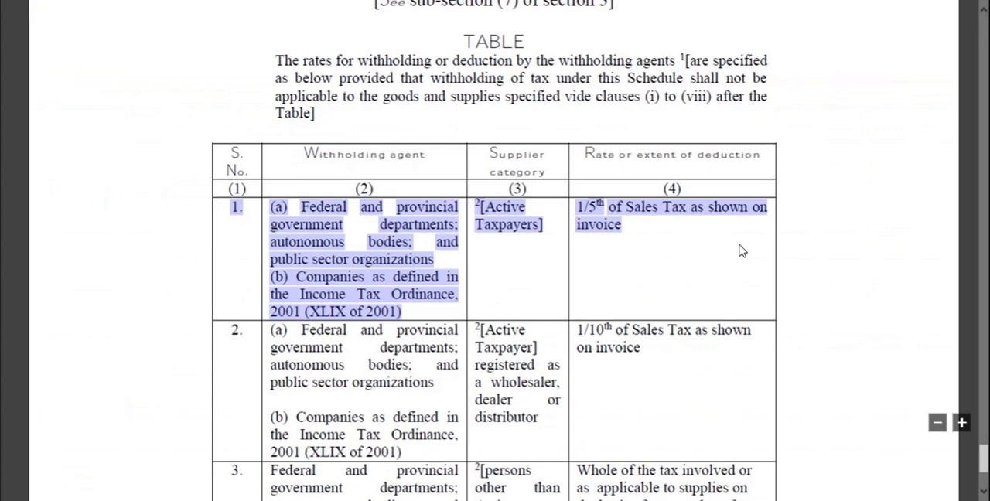
left_click(687, 238)
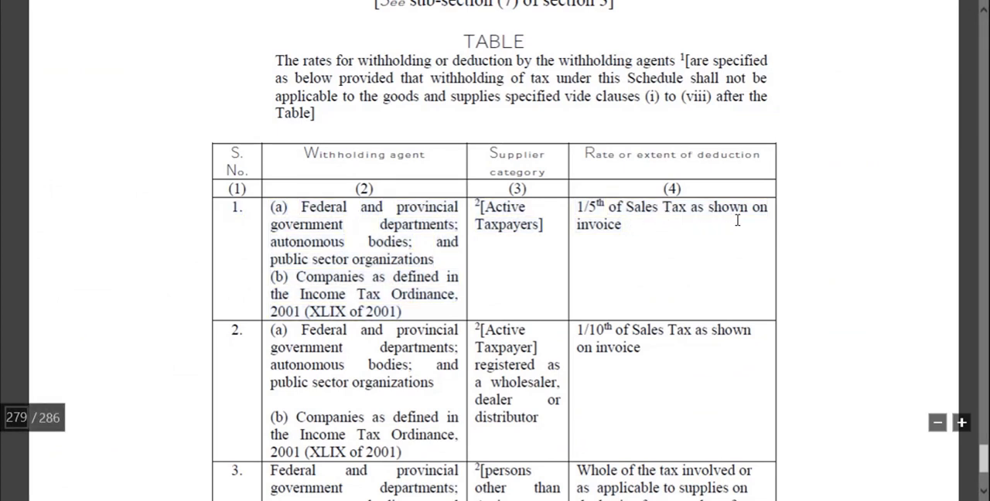
key("alt+Tab")
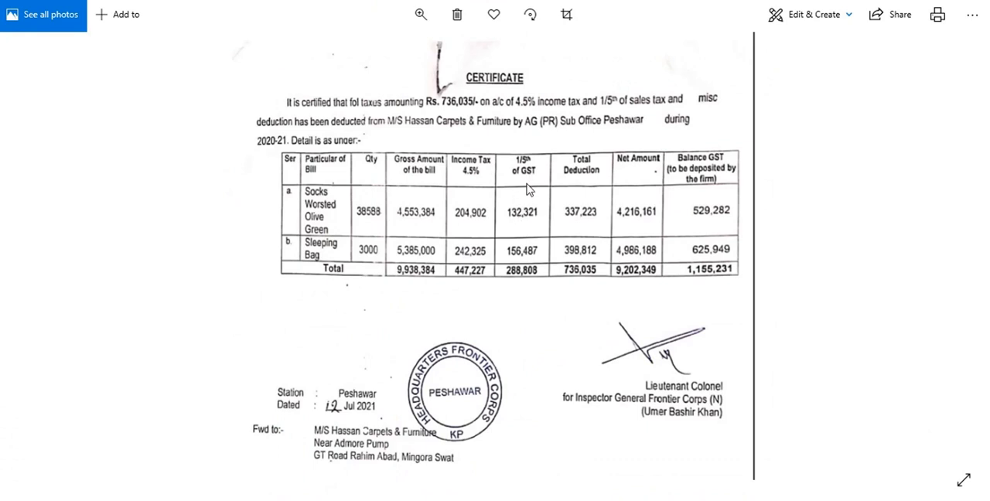
left_click(216, 499)
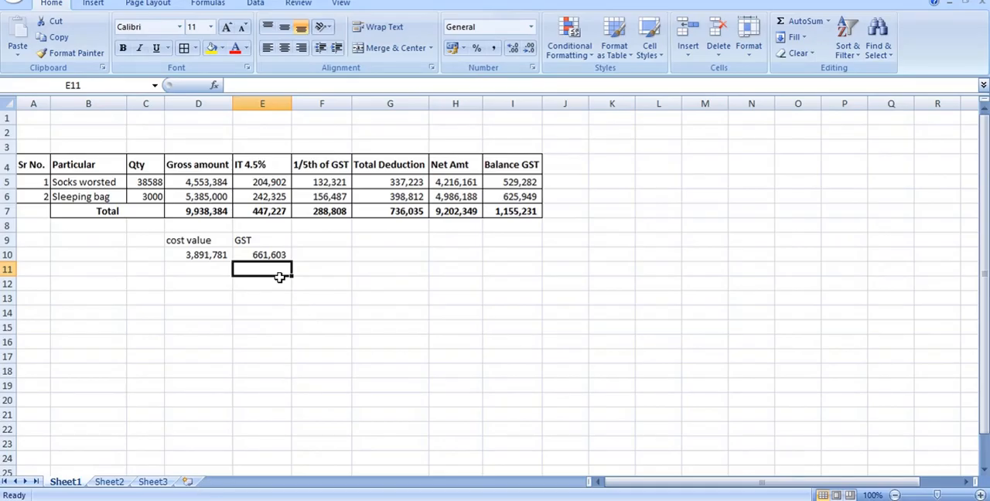
Extend the label in E9 to read "GST 17%".
double_click(277, 240)
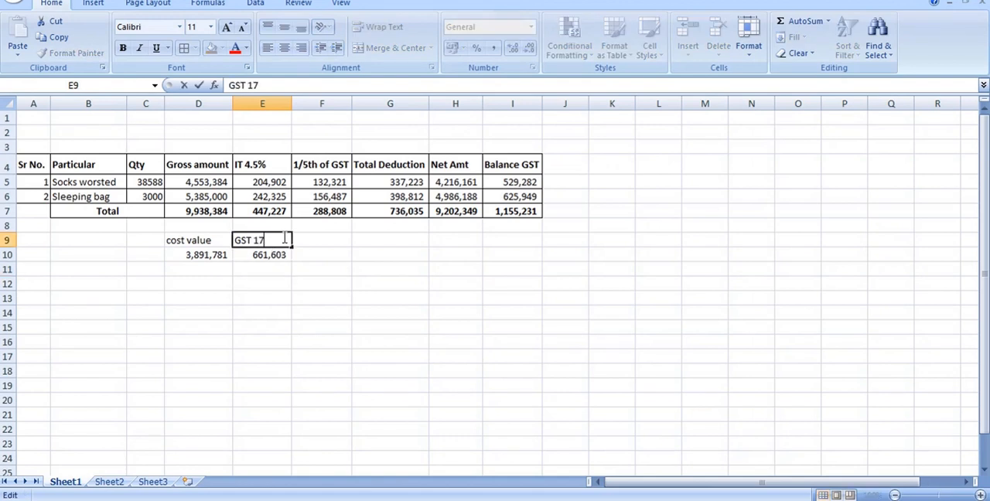
type("17%")
key("Return")
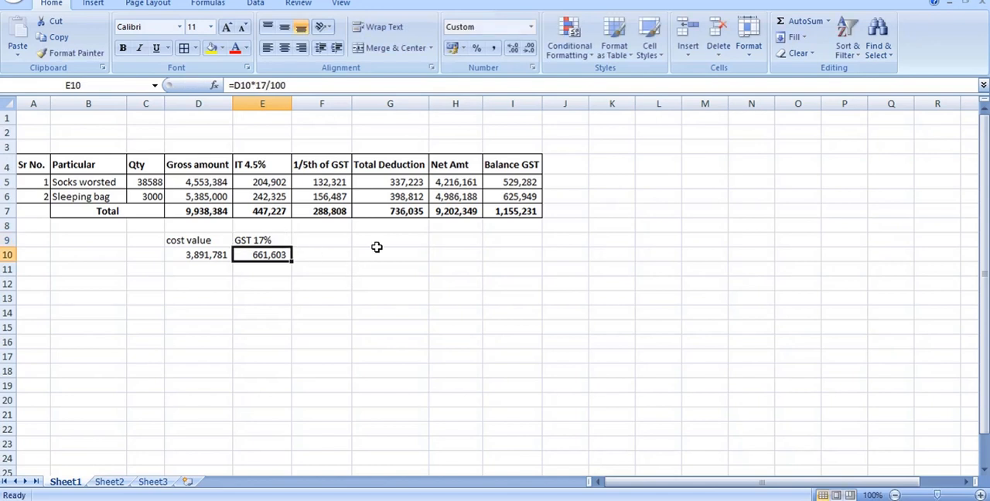
Enter the label "1/5th of GST" in F9.
left_click(322, 245)
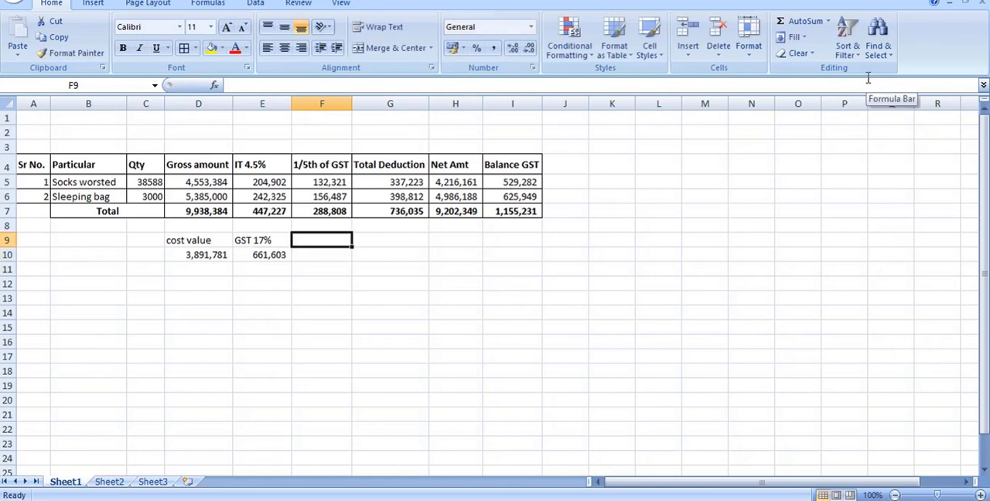
type("1/5th")
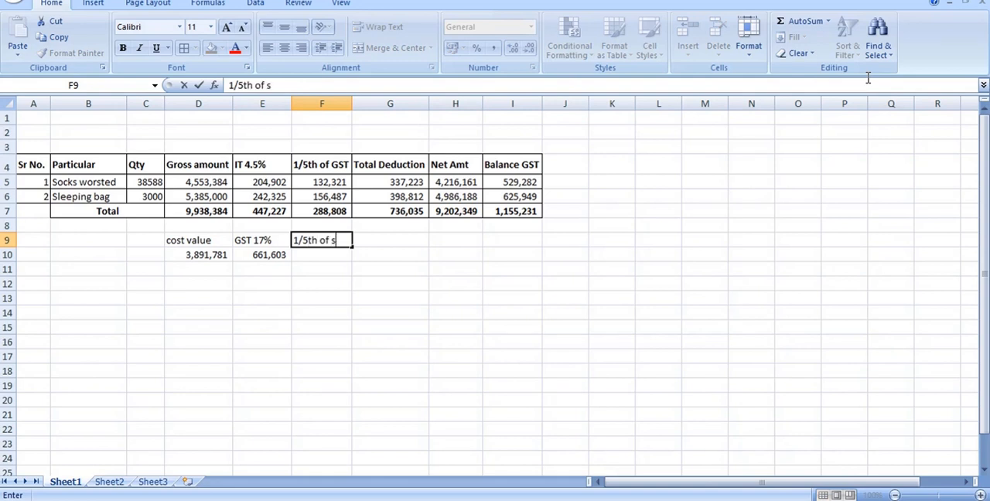
type(" of GST")
key("Return")
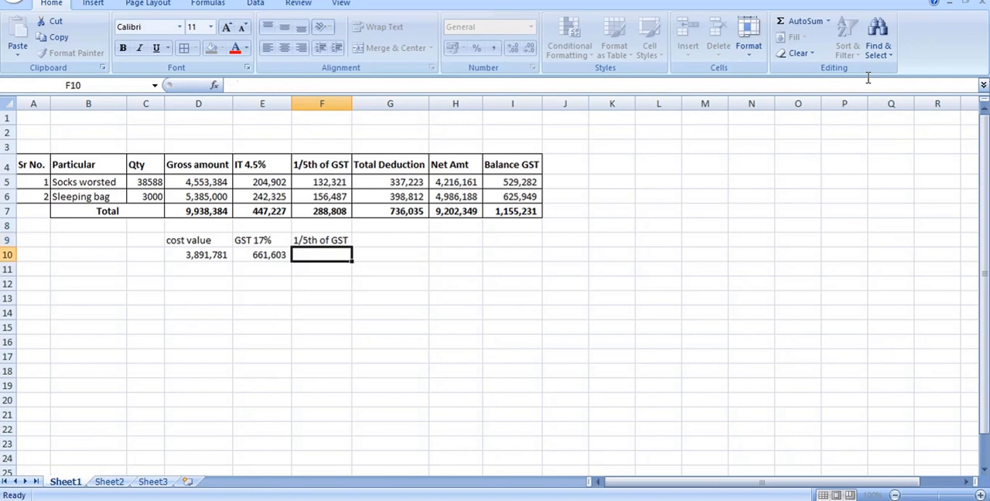
Calculate one fifth of the GST in F10 with the formula =E10/5.
type("=")
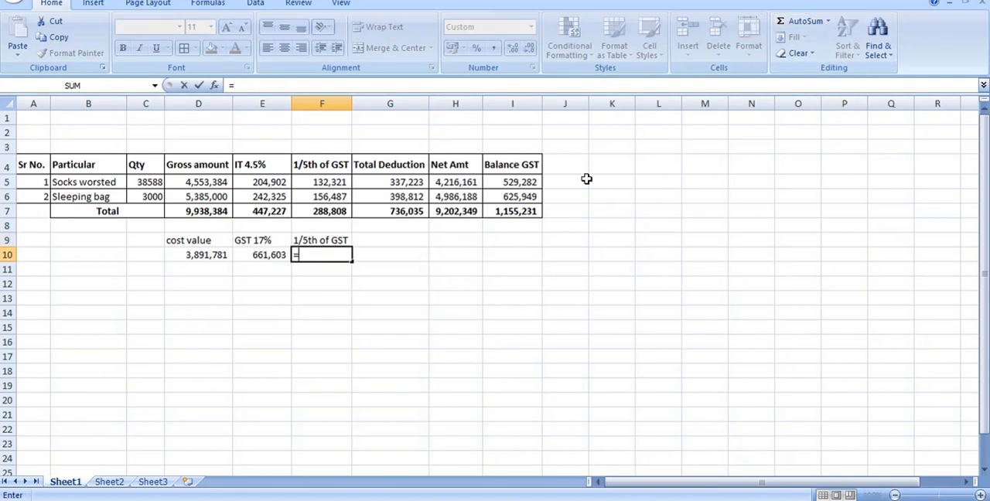
left_click(272, 256)
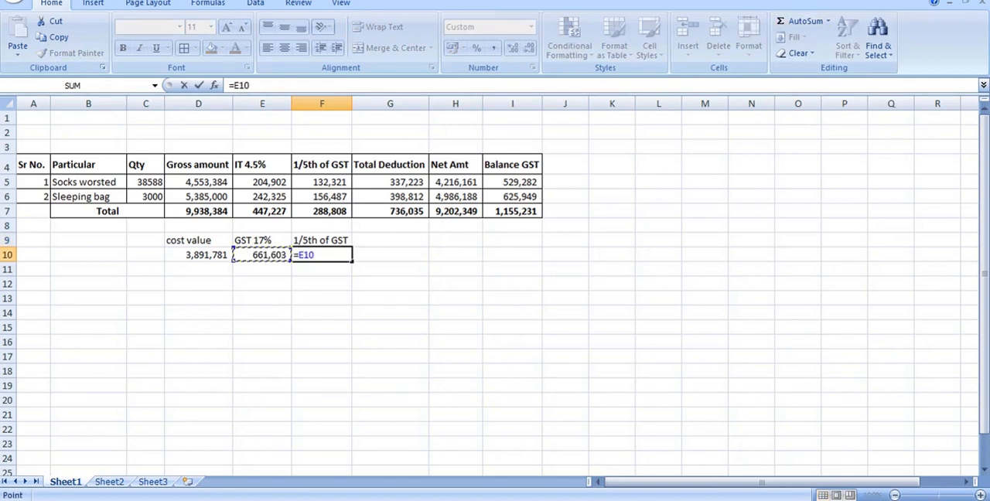
type("/5")
key("Return")
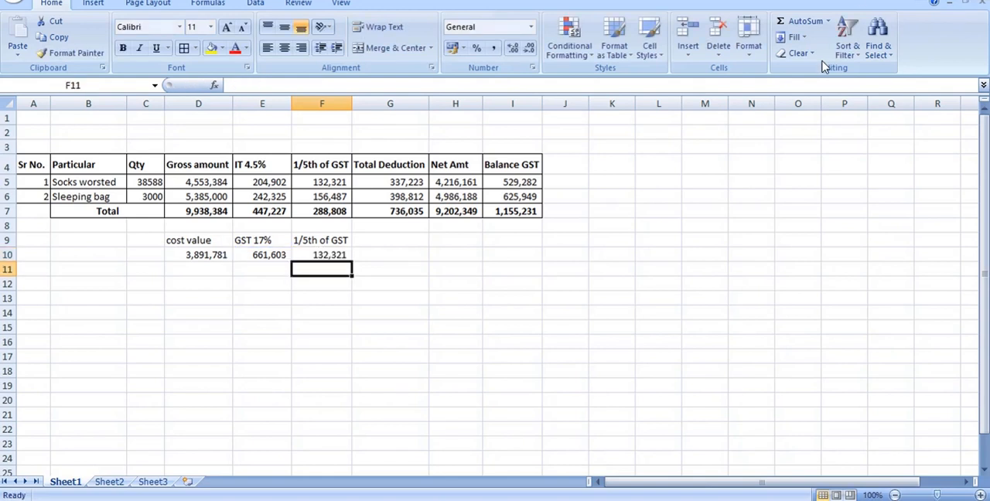
Compare the 1/5th of GST formulas in F5 and F10, and check the Socks worsted gross amount in D5.
left_click(332, 181)
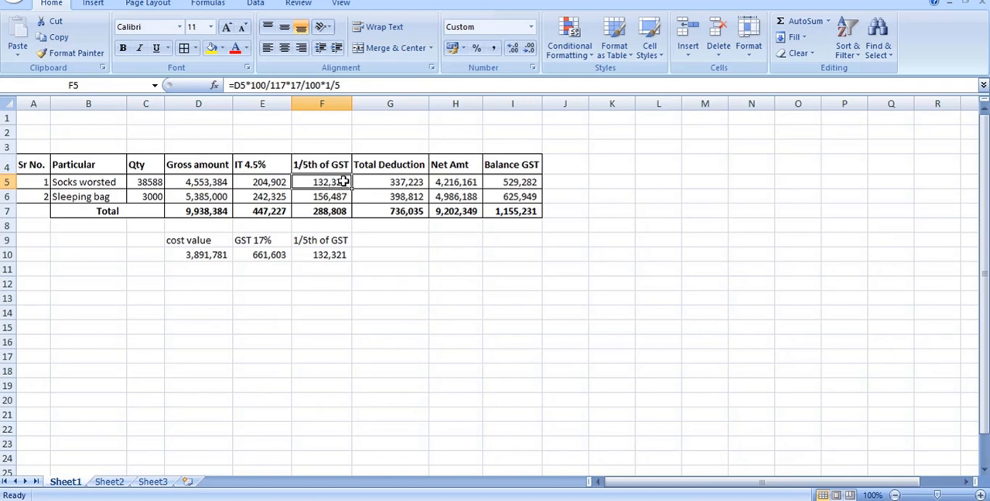
left_click(328, 251)
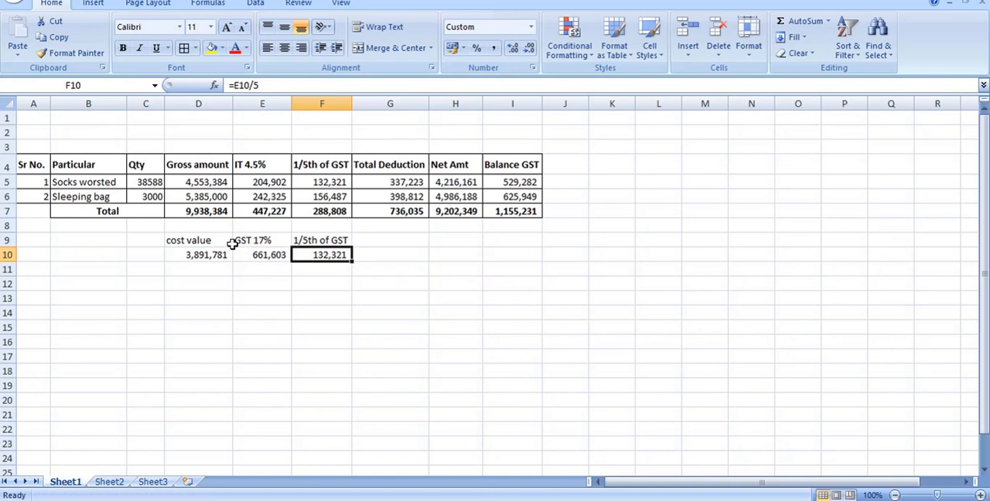
left_click(212, 183)
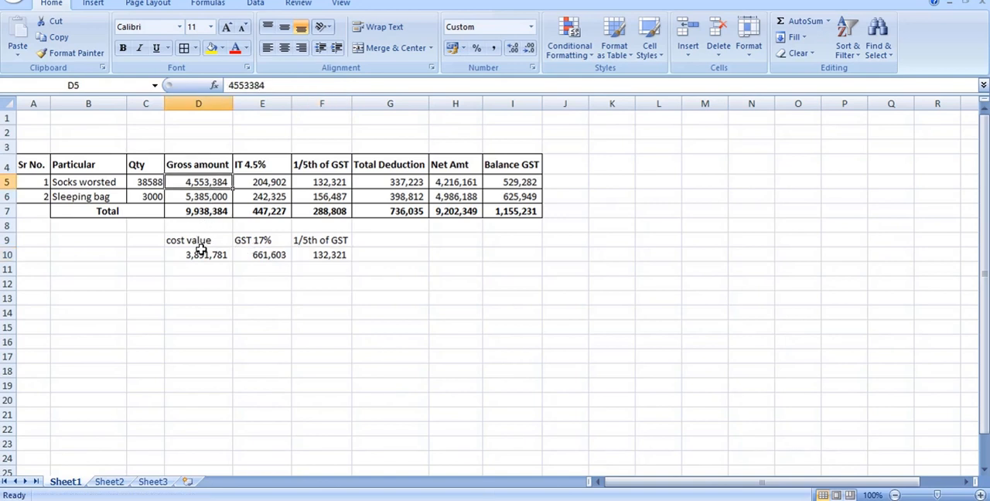
Enter the label "sale value" in B9.
left_click(141, 239)
key("Left")
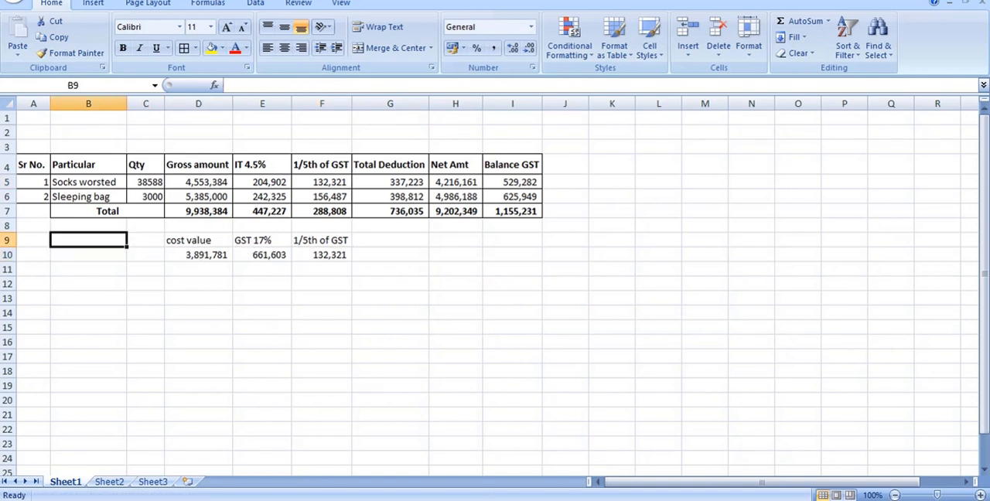
type("sale value")
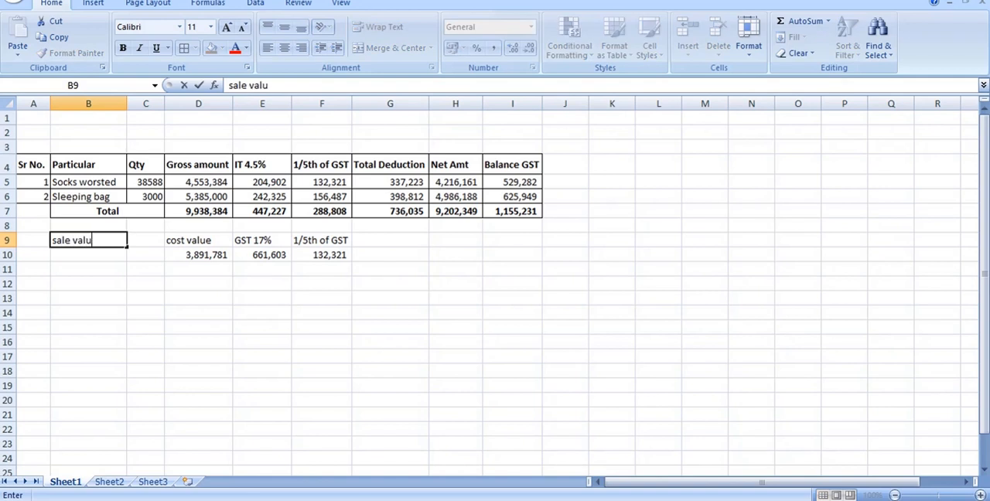
key("Right")
key("Left")
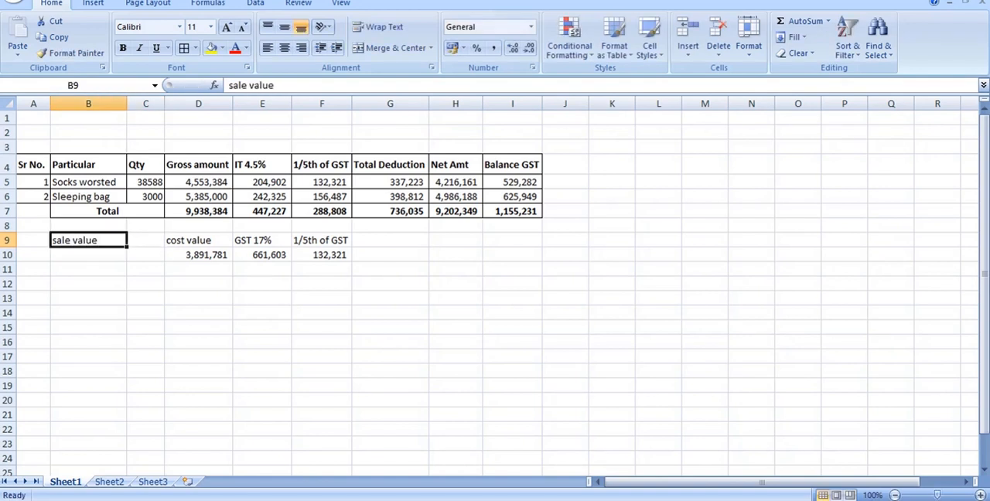
Link B10 to the Socks worsted gross amount with the formula =D5.
key("Down")
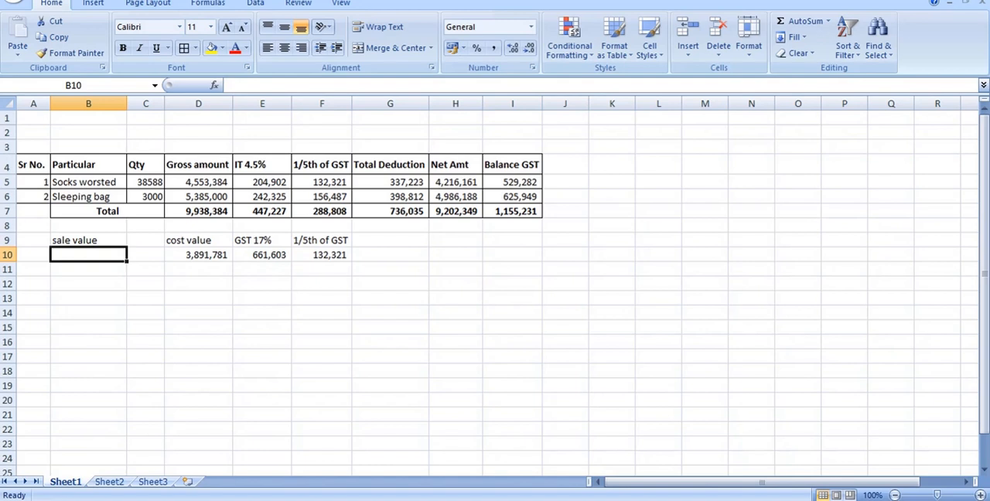
type("=")
left_click(194, 184)
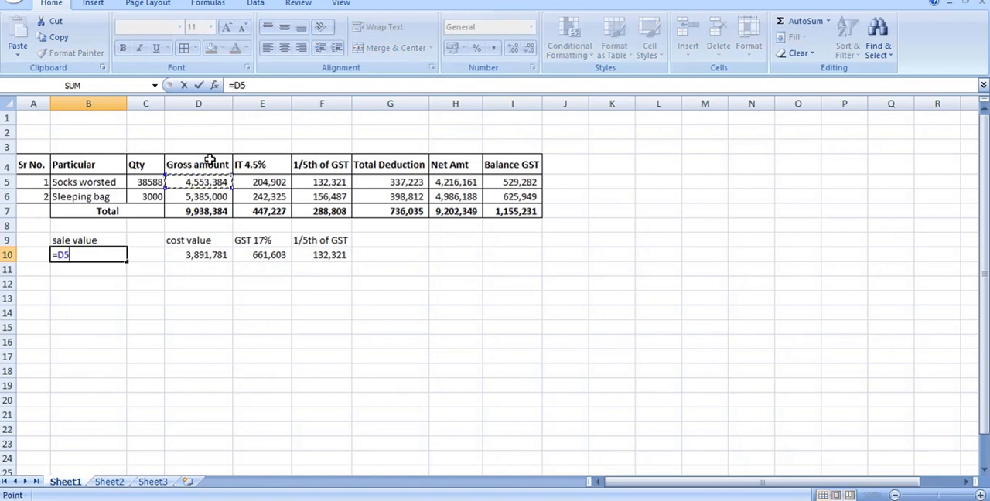
key("Return")
Change the cost value formula in D10 to =B10*100/117 so it uses the sale value, and review the GST formula in E10.
double_click(208, 256)
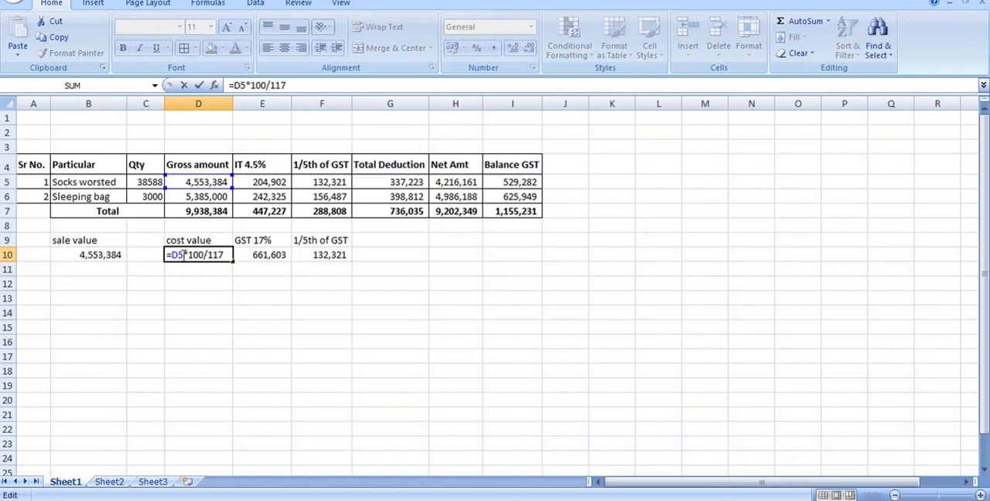
left_click_drag(183, 255, 168, 255)
key("Delete")
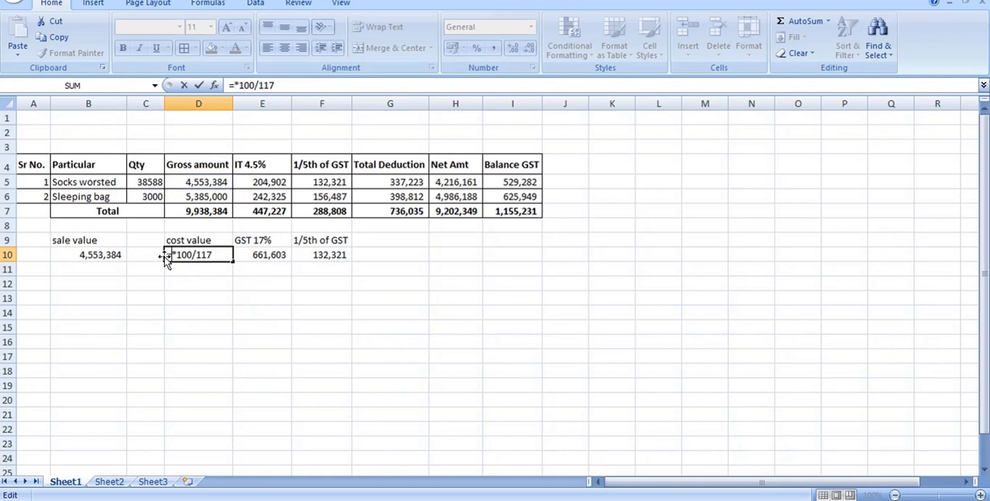
left_click(120, 251)
key("Return")
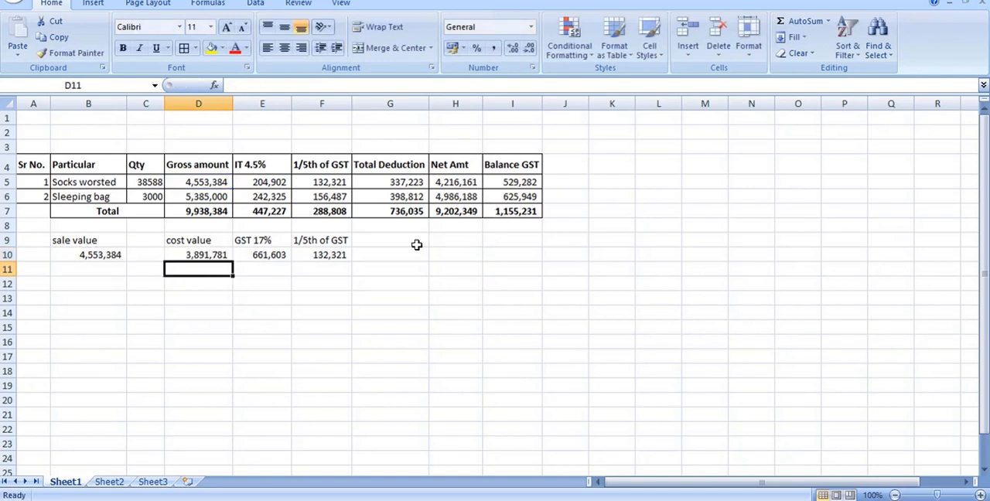
left_click(149, 238)
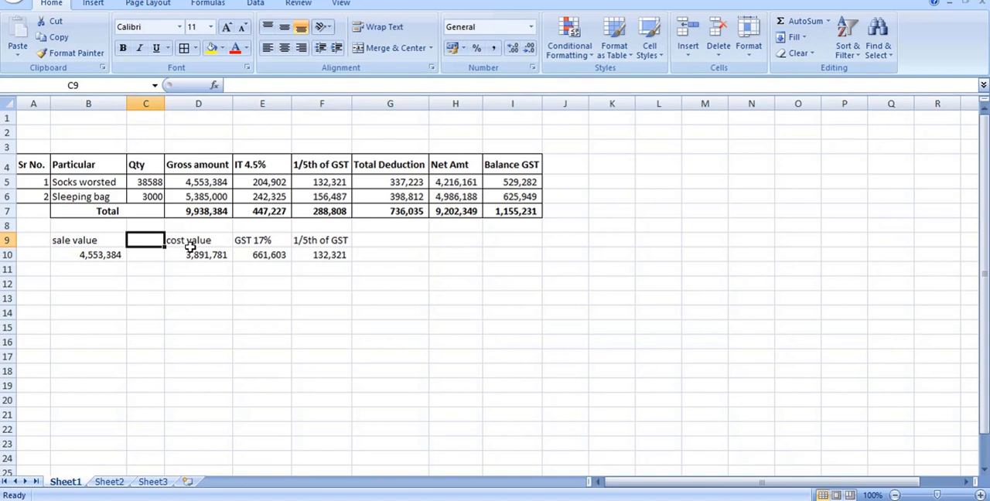
left_click(280, 252)
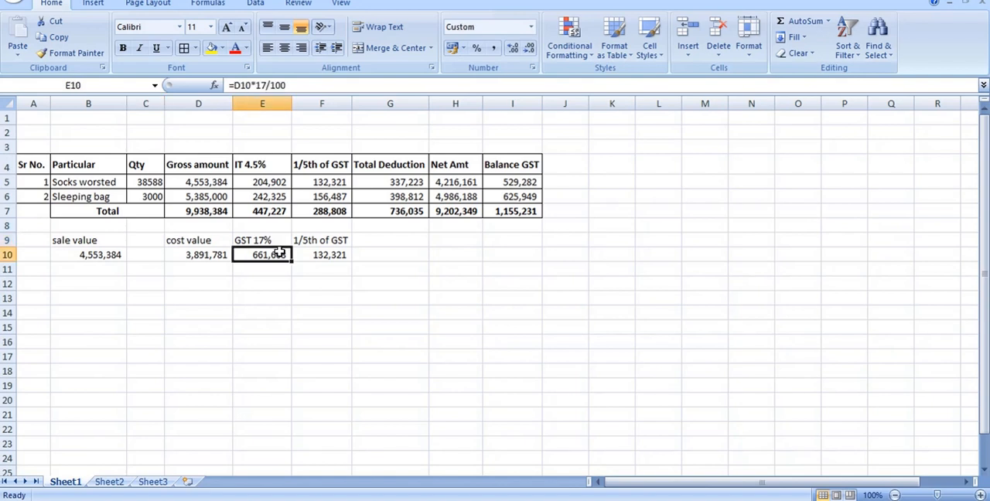
Enter an example cost of 100 in L8 and calculate its 17% GST in M8 with =L8*17/100.
left_click(643, 229)
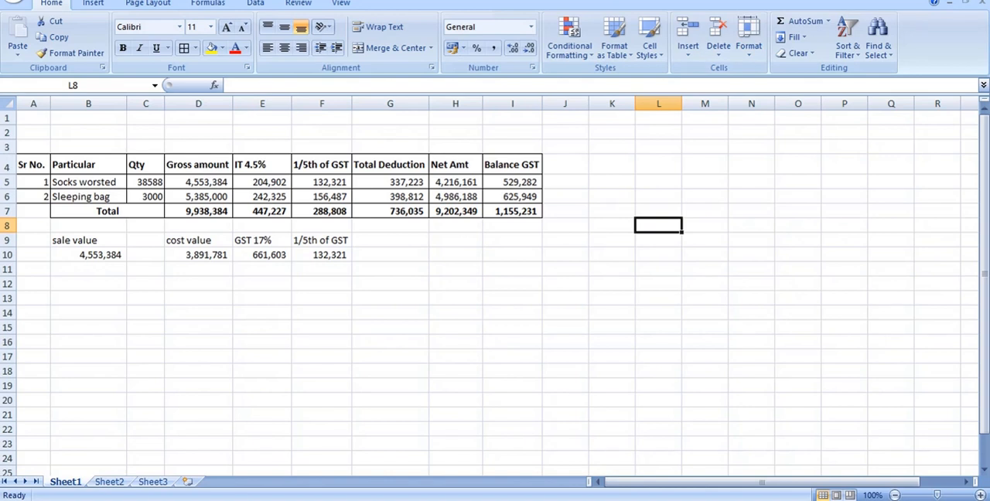
type("100")
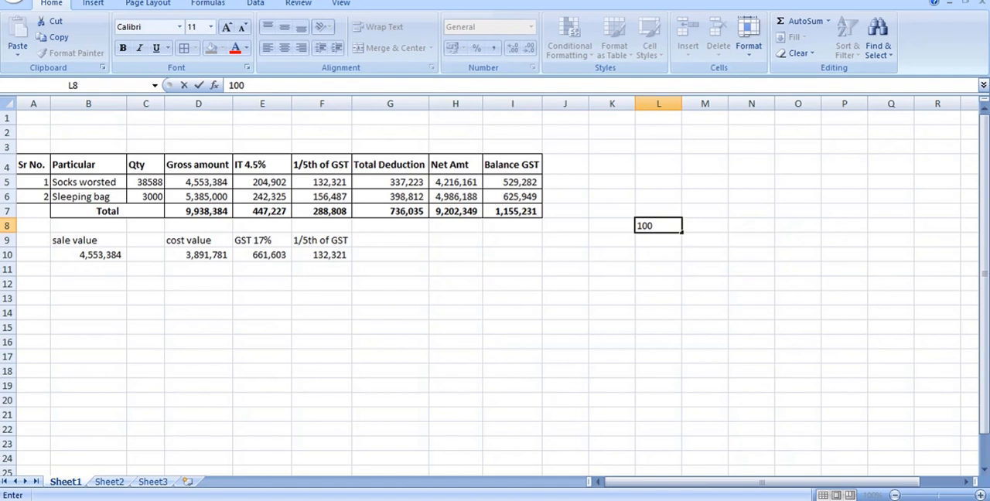
key("Right")
type("=")
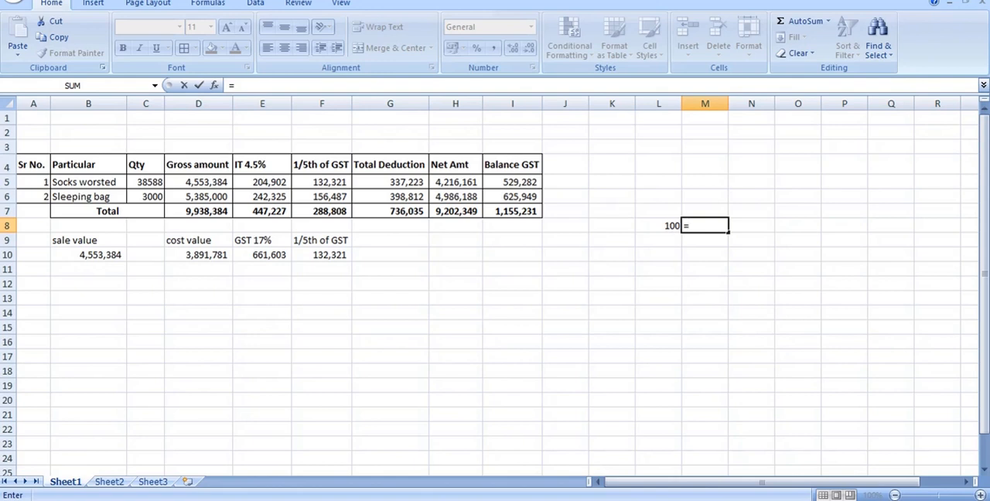
key("Left")
type("*17/100")
key("Return")
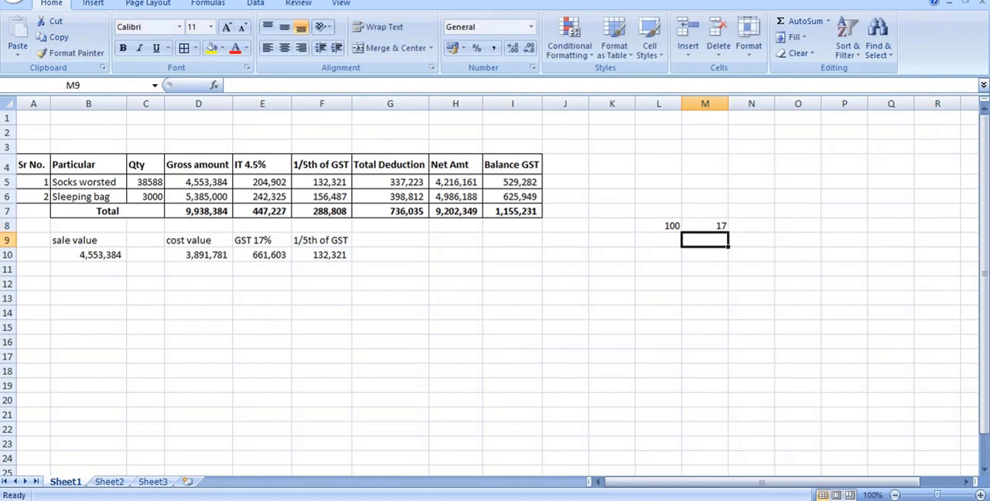
Add the example's GST and cost in N8 with the formula =M8+L8.
key("Up")
key("Right")
type("=")
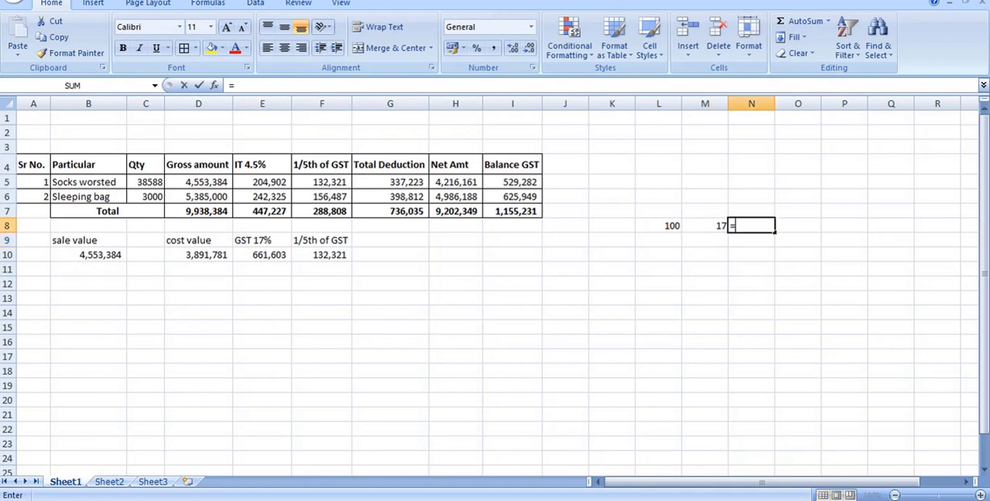
left_click(701, 224)
type("+")
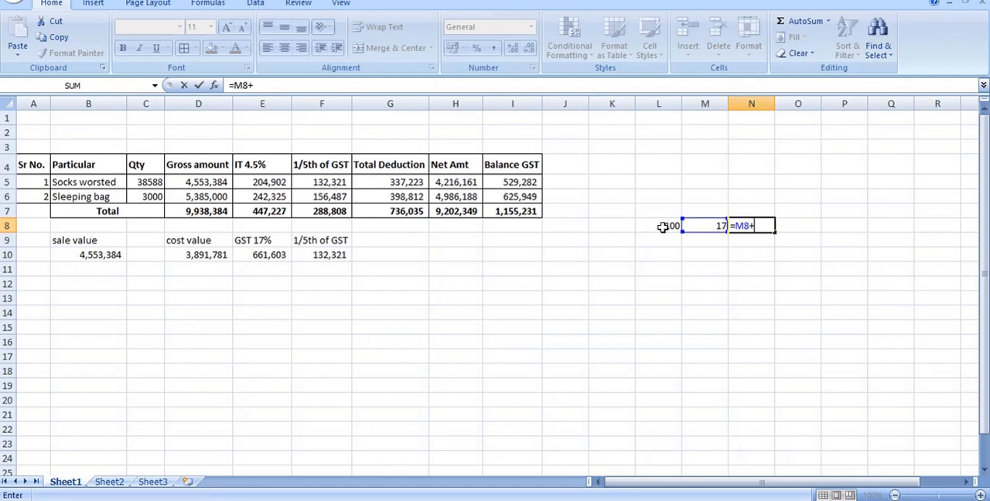
left_click(664, 225)
key("Return")
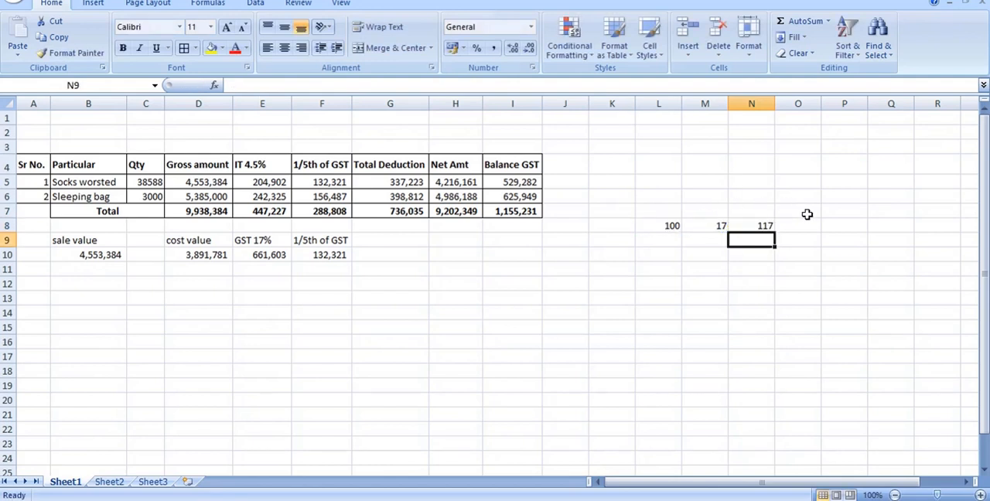
left_click(754, 210)
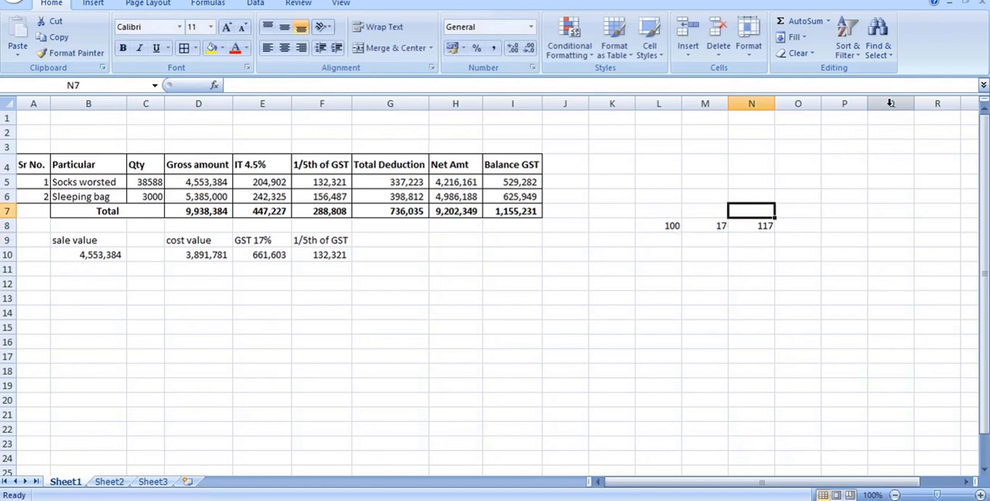
Enter 100 in L10 and calculate its GST-inclusive value in M10 with the formula =L10*117/100.
left_click(668, 258)
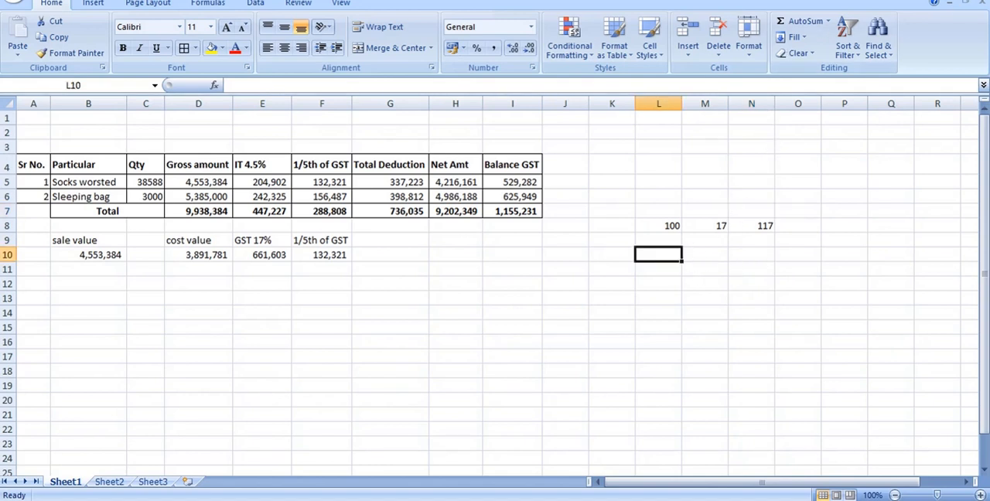
type("100")
key("Tab")
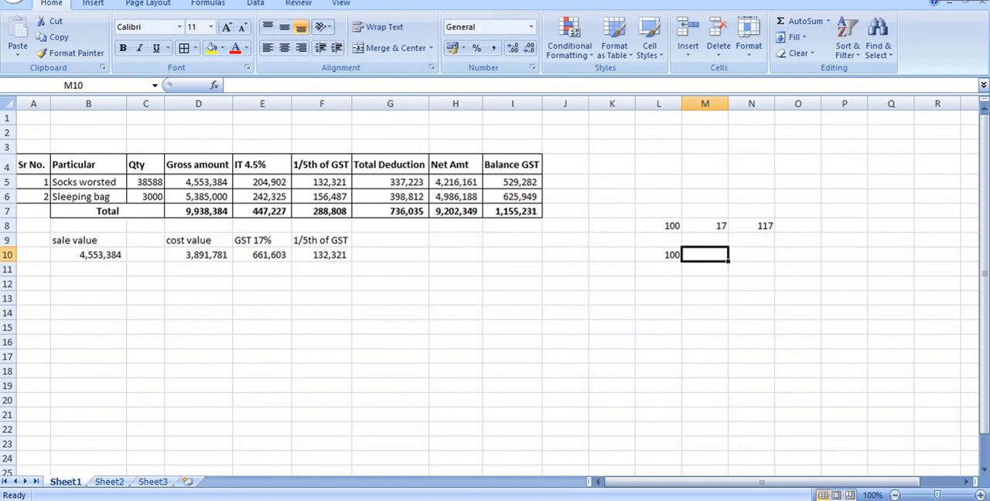
type("=")
key("Left")
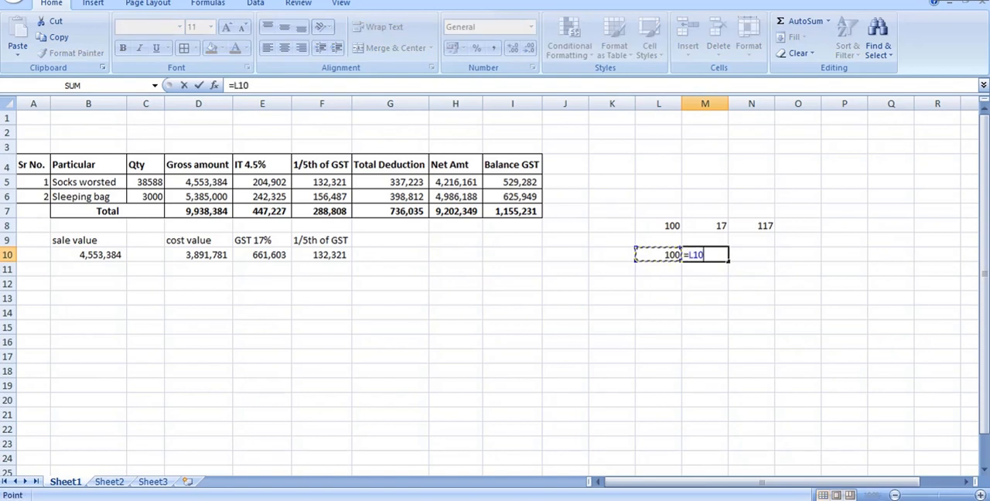
type("117")
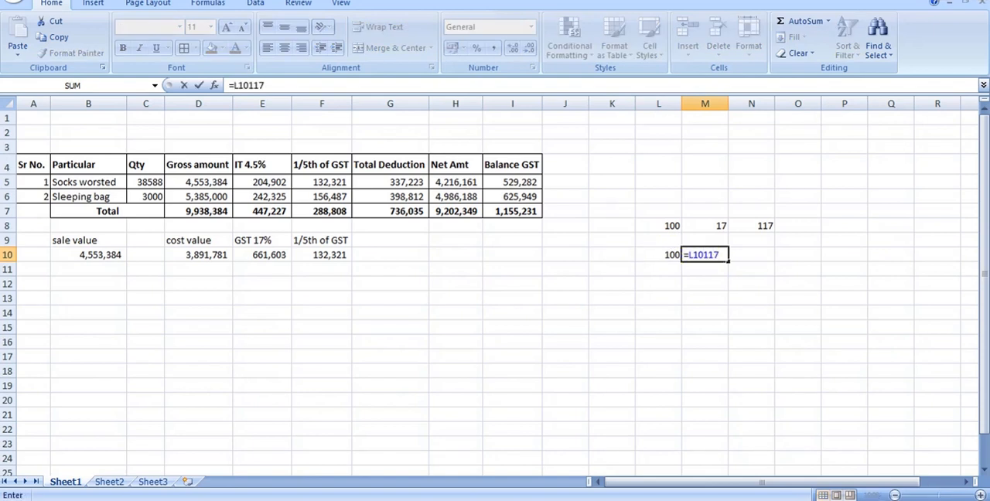
type("/100")
type("=")
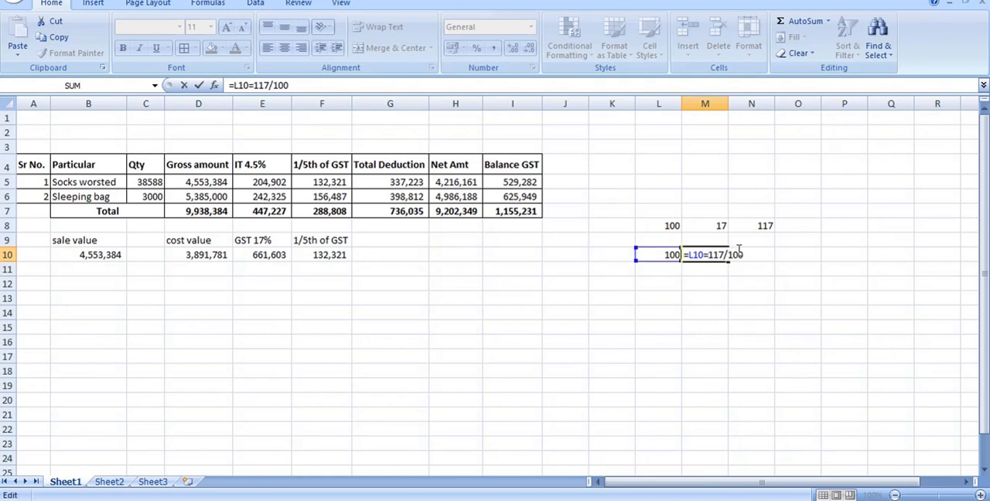
key("BackSpace")
type("*")
key("Return")
left_click(704, 255)
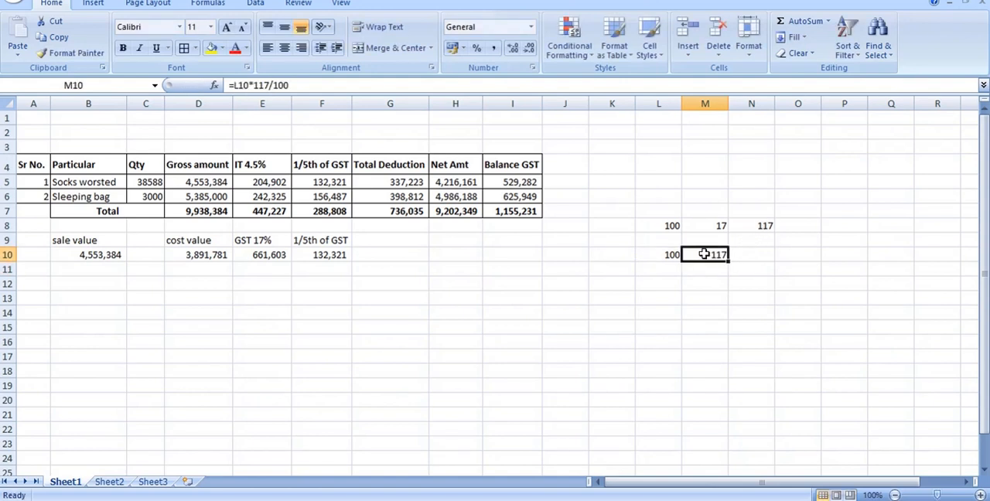
Compare the two-stage GST example in L8:N8 with the direct calculation in L10:M10, examining the M10 formula.
left_click(663, 253)
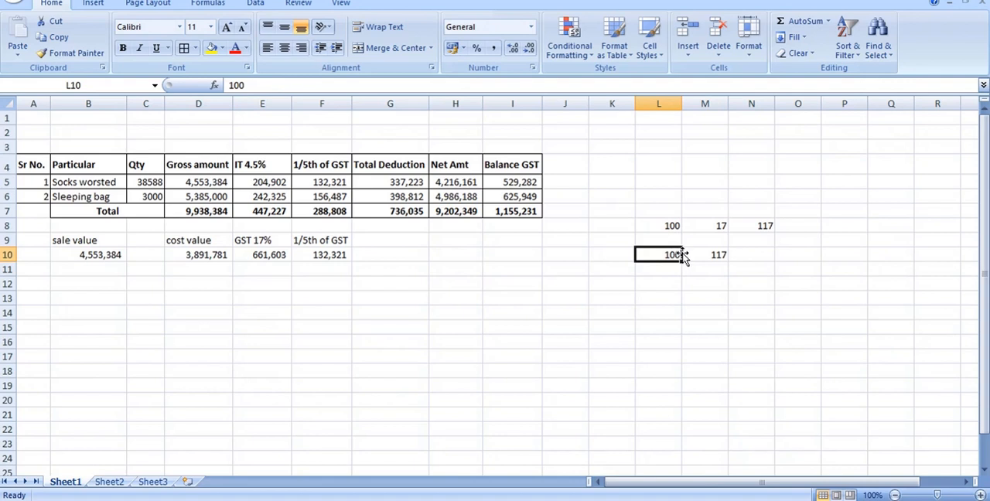
left_click(700, 255)
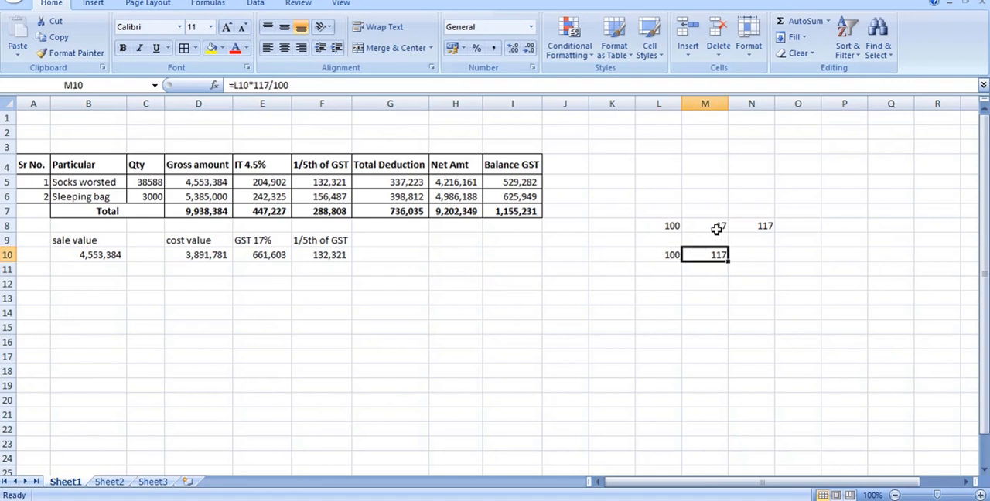
left_click(672, 228)
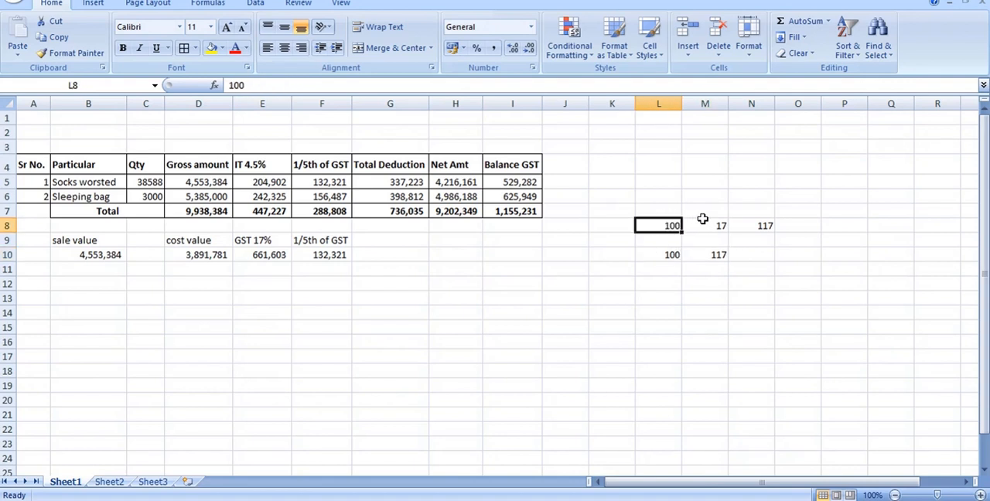
left_click(702, 222)
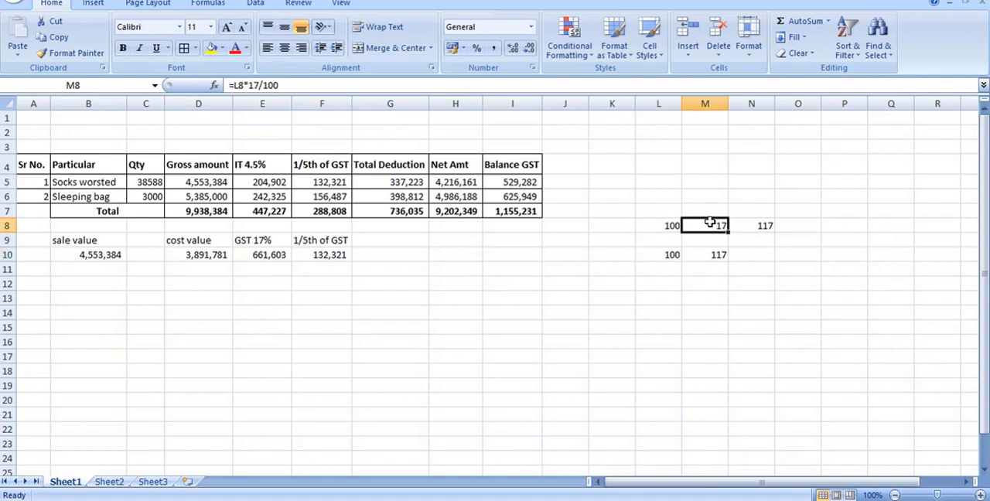
left_click(763, 225)
left_click(711, 253)
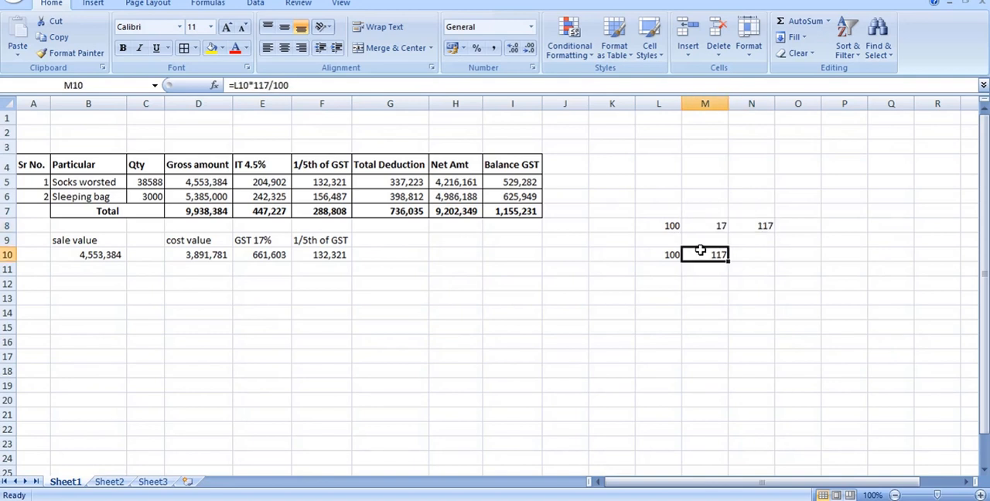
left_click(671, 254)
left_click(720, 253)
double_click(721, 255)
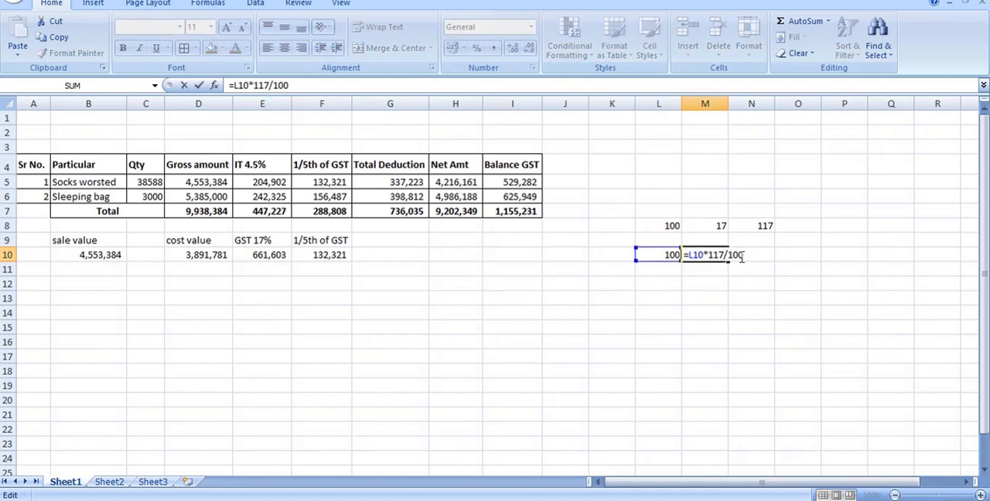
key("Return")
left_click(700, 254)
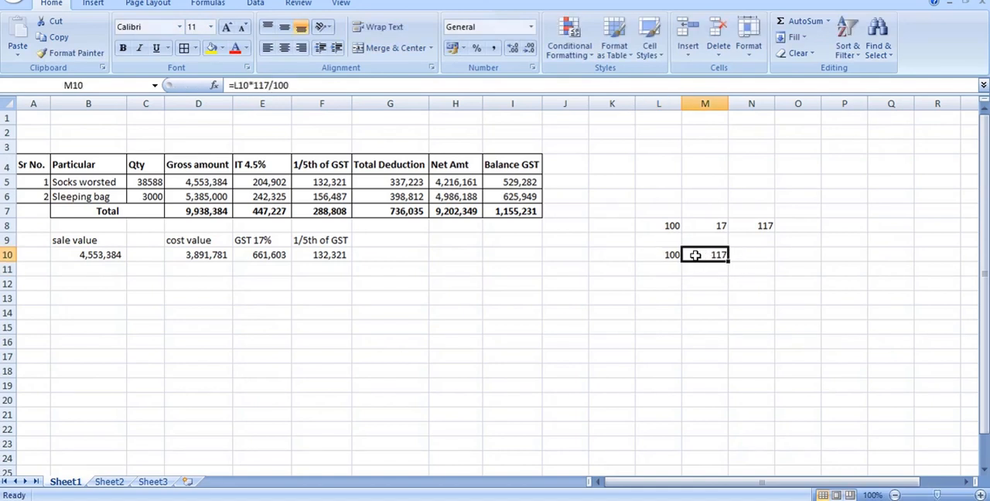
Calculate the cost back from the GST-inclusive amount in O10 with the formula =M10*100/117.
left_click(781, 256)
type("=")
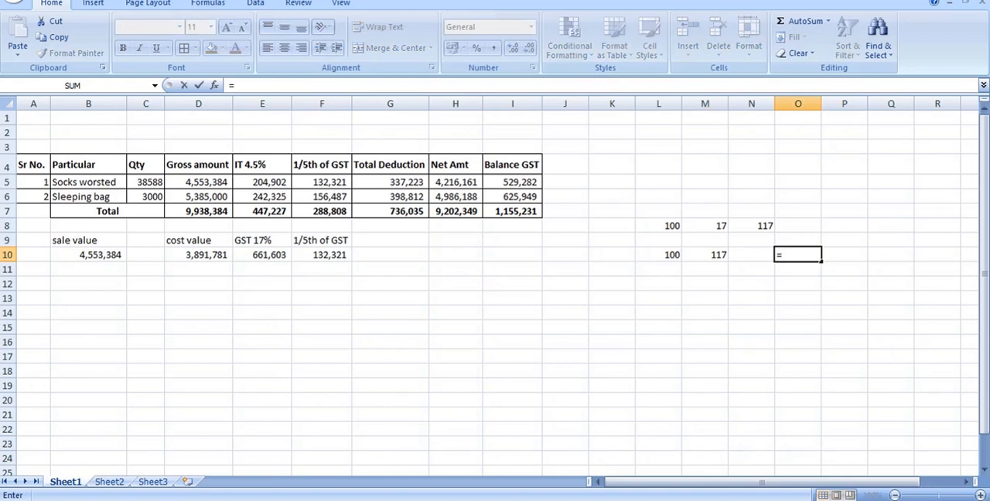
left_click(713, 255)
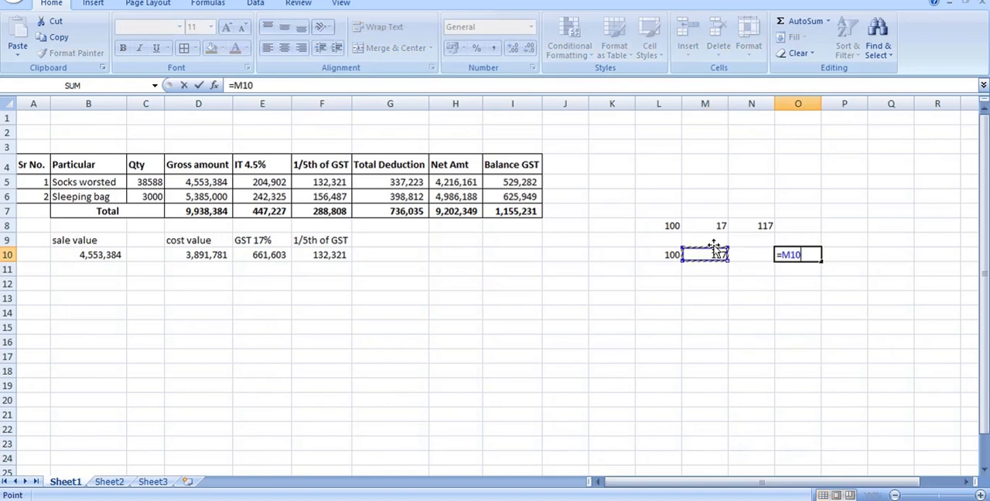
type("*100/117")
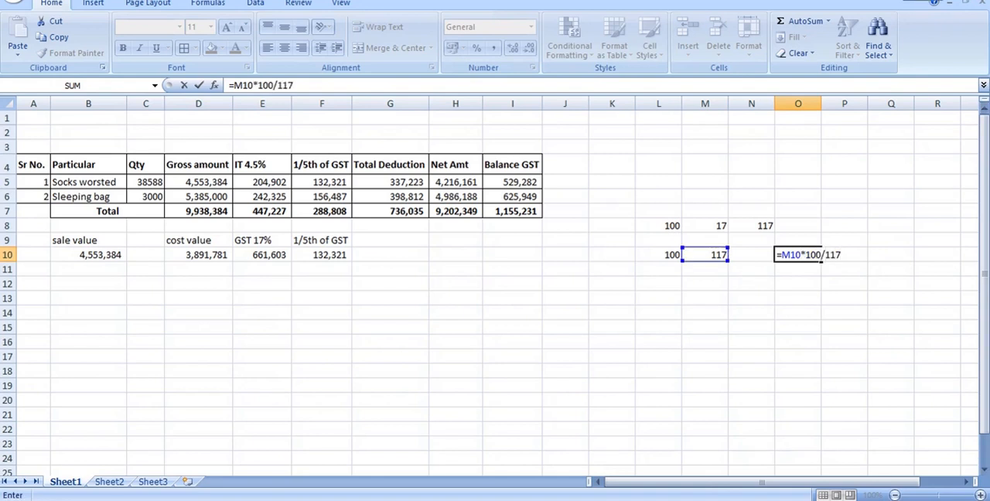
key("Return")
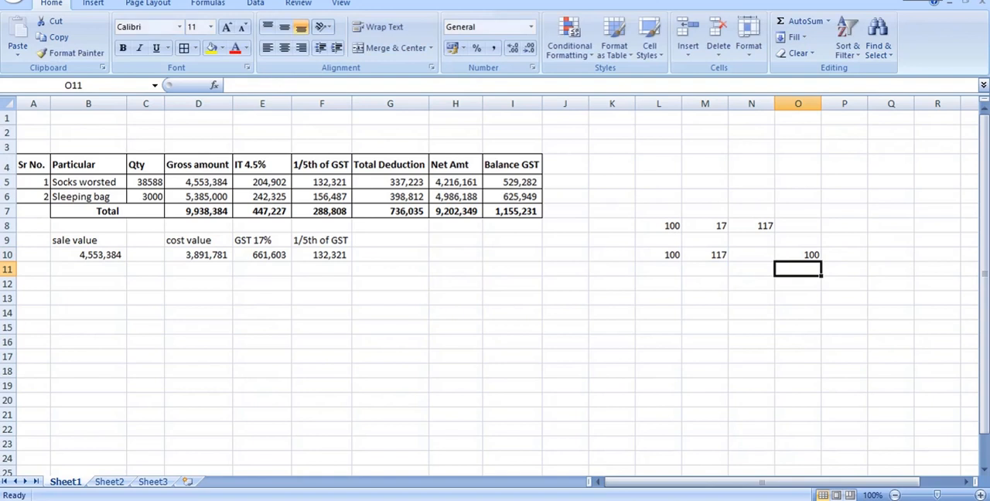
Review the M10 formula and rewrite the O10 formula to divide M10 by 117 and scale it back to 100.
double_click(718, 253)
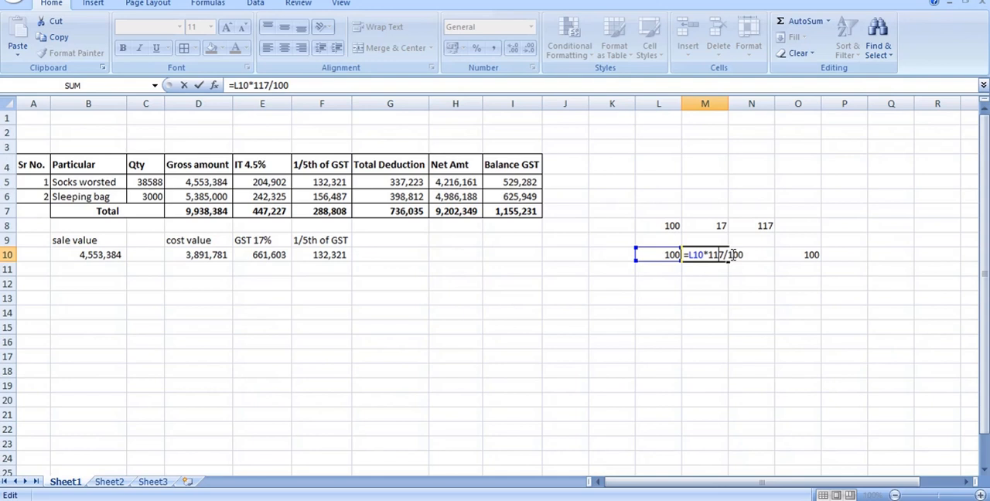
key("Return")
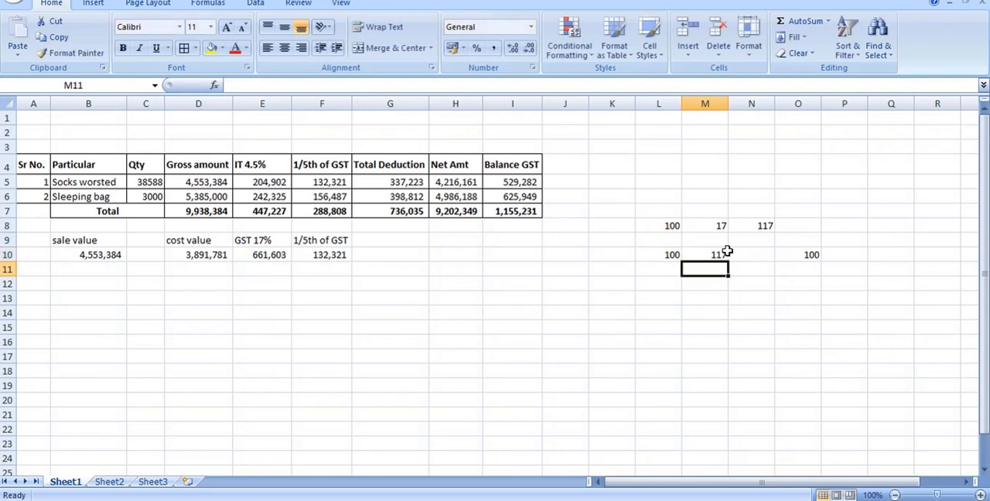
double_click(807, 254)
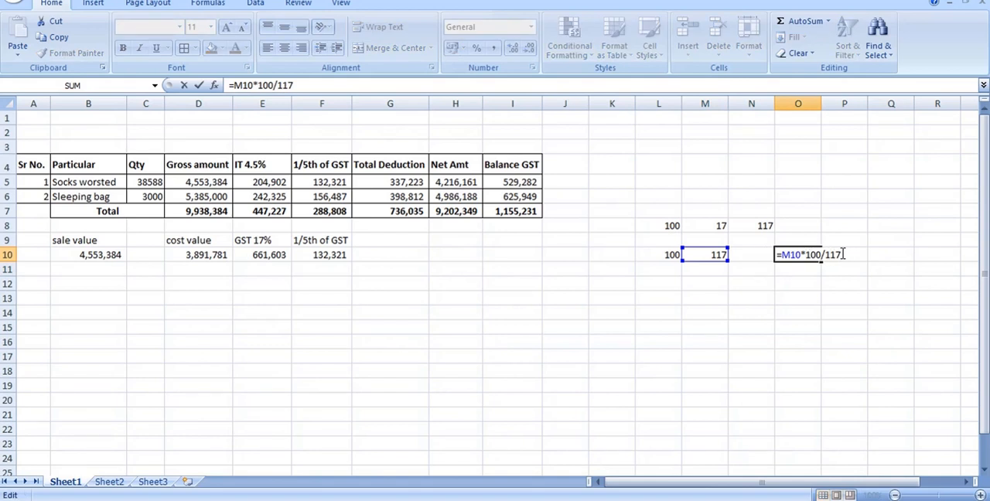
left_click_drag(842, 254, 807, 254)
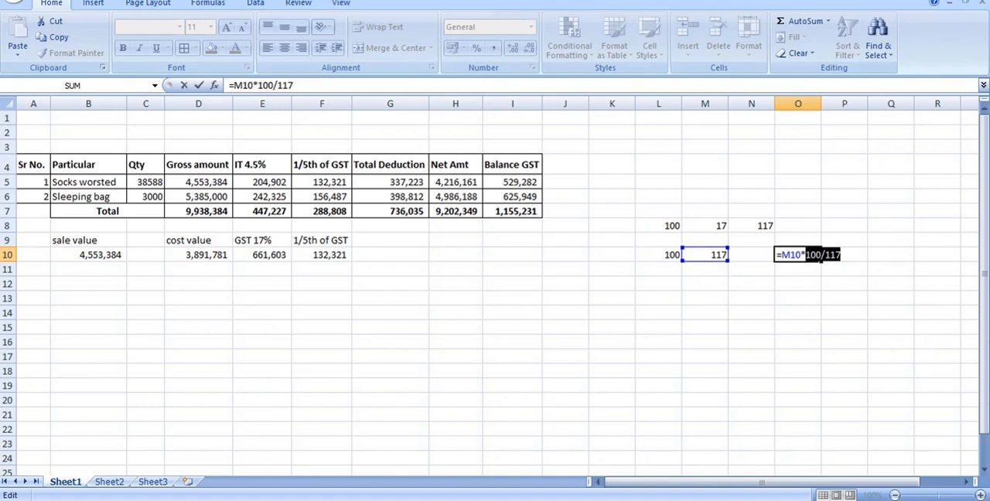
key("BackSpace")
key("BackSpace")
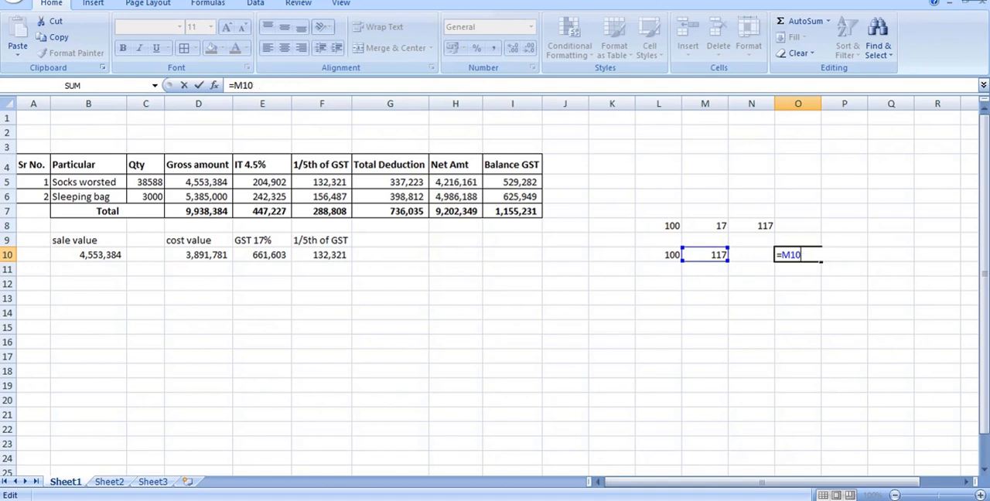
type("/117*100")
key("Return")
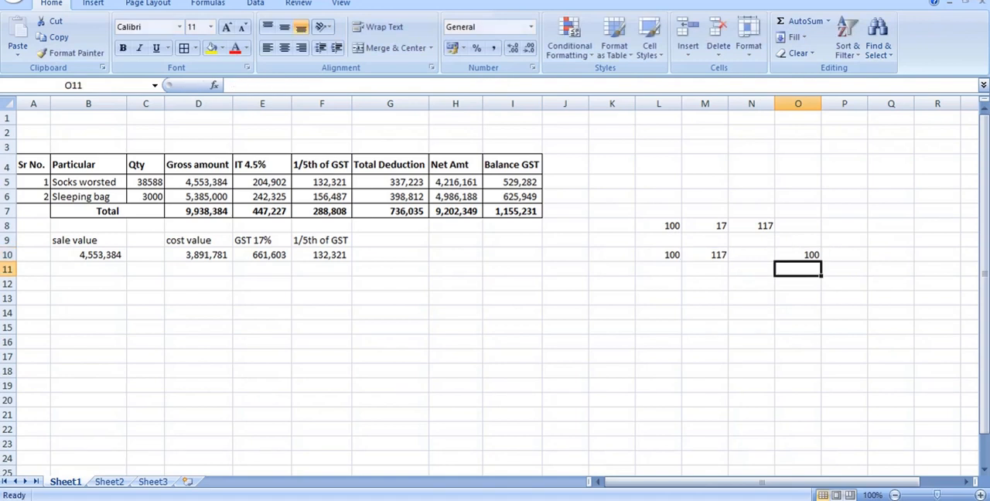
Enter the example figures below the worked row: 117 as the sale value in B11 and 100 as the cost value in D11.
left_click(171, 181)
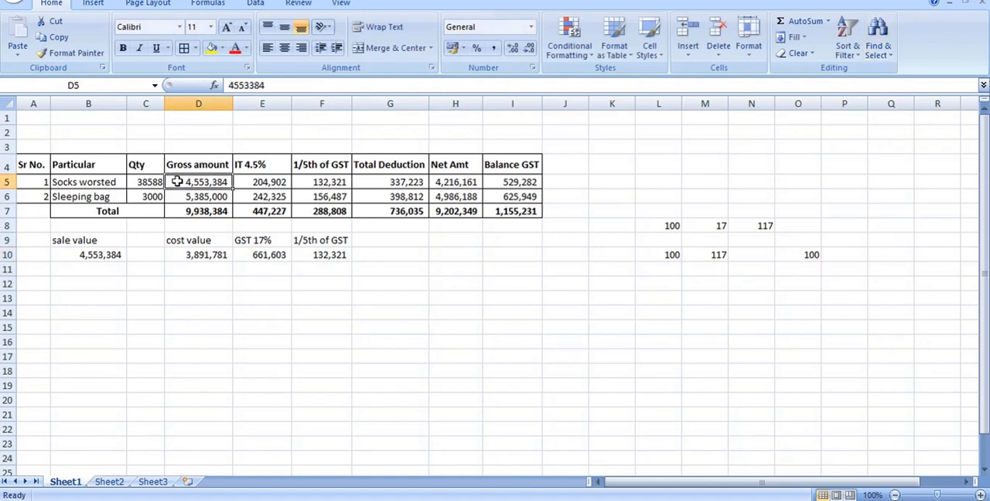
left_click(670, 253)
left_click(706, 252)
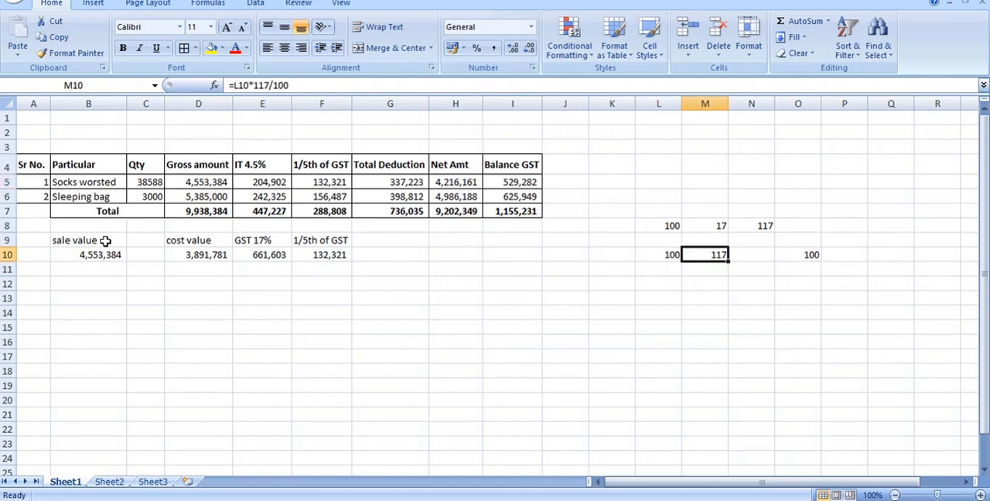
left_click(675, 259)
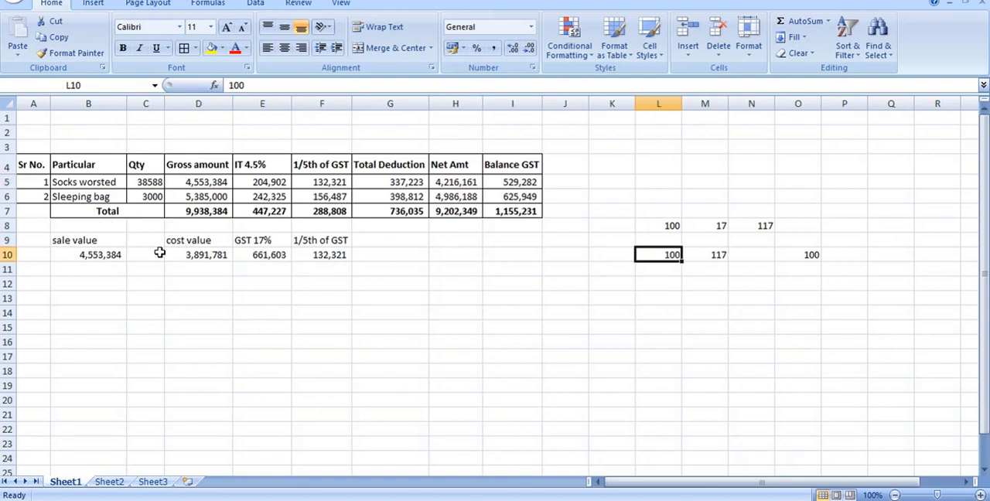
left_click(110, 271)
type("117")
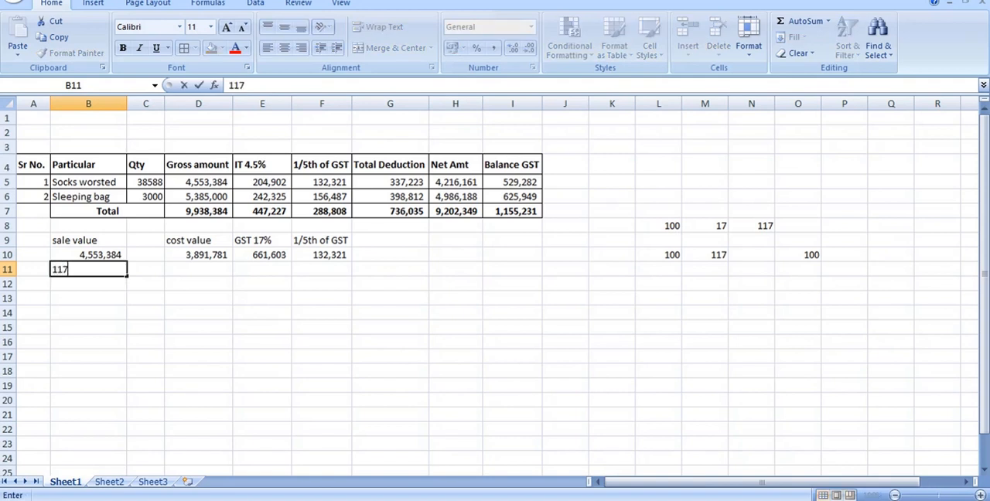
key("Tab")
key("Tab")
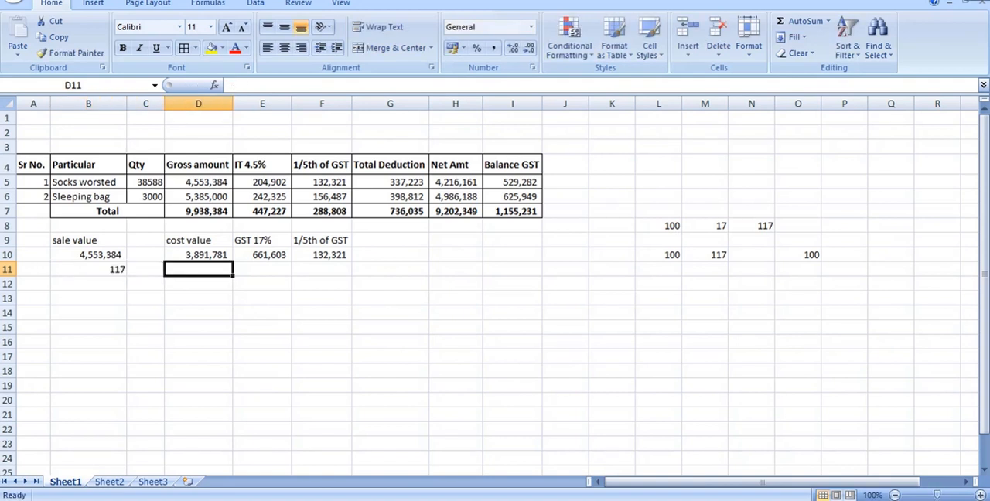
type("100")
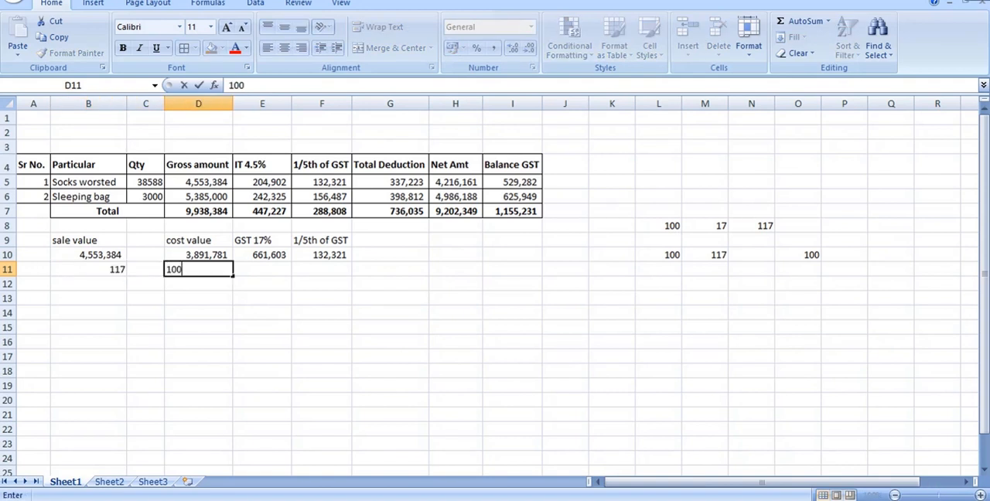
key("Tab")
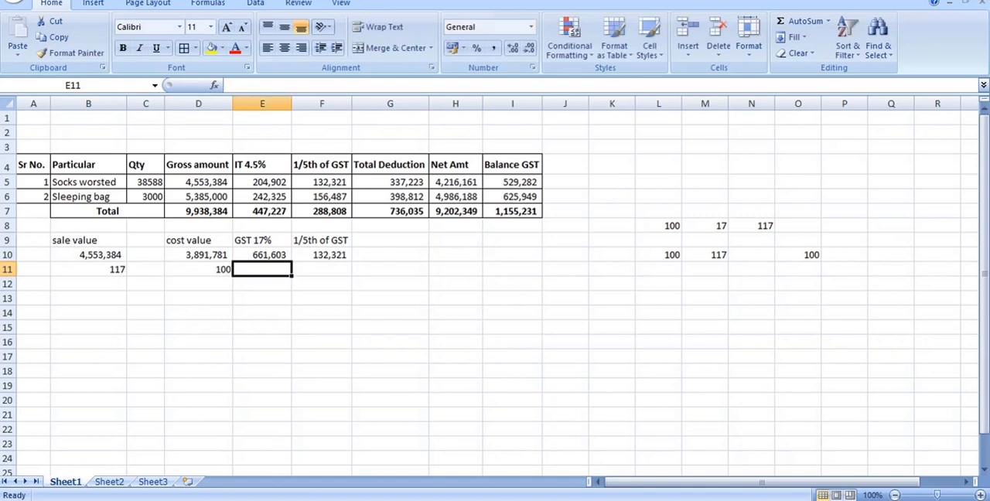
Calculate the 17% GST on the example cost in E11 with the formula =D11*17/100.
type("=")
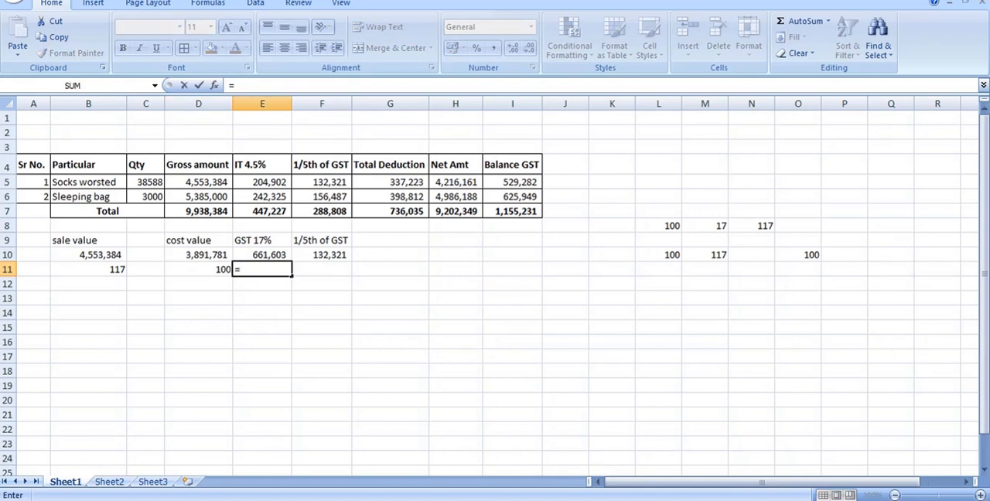
key("Left")
type("*17/")
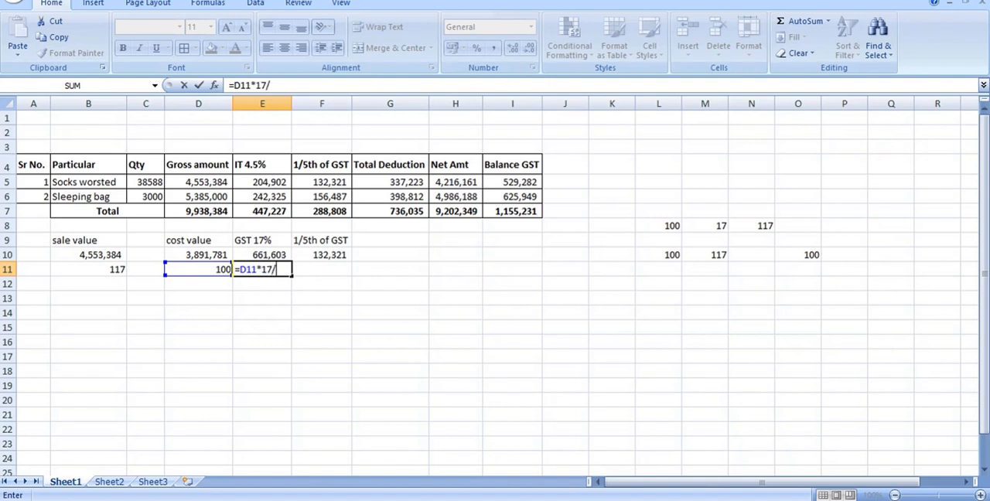
type("100")
key("Return")
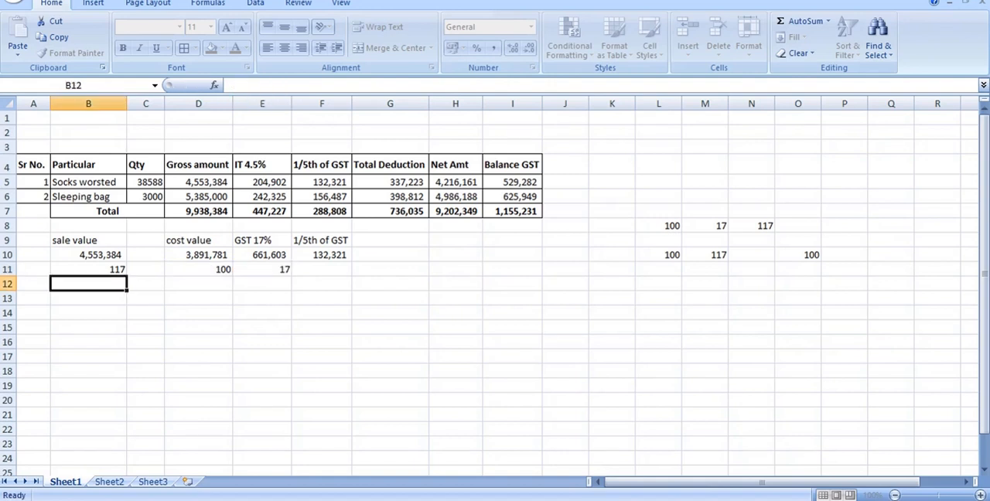
Calculate one fifth of the example GST in F11 with the formula =E11/5.
left_click(334, 271)
type("=")
key("Left")
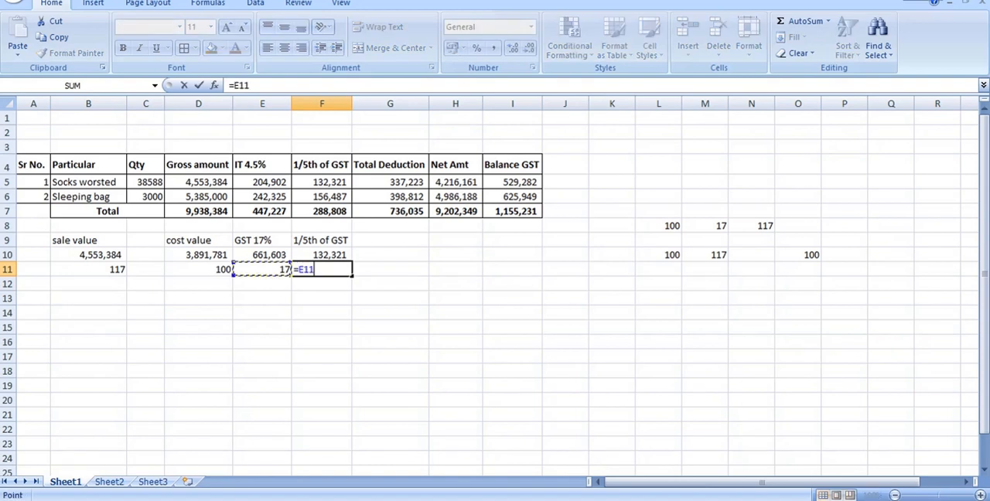
type("/5")
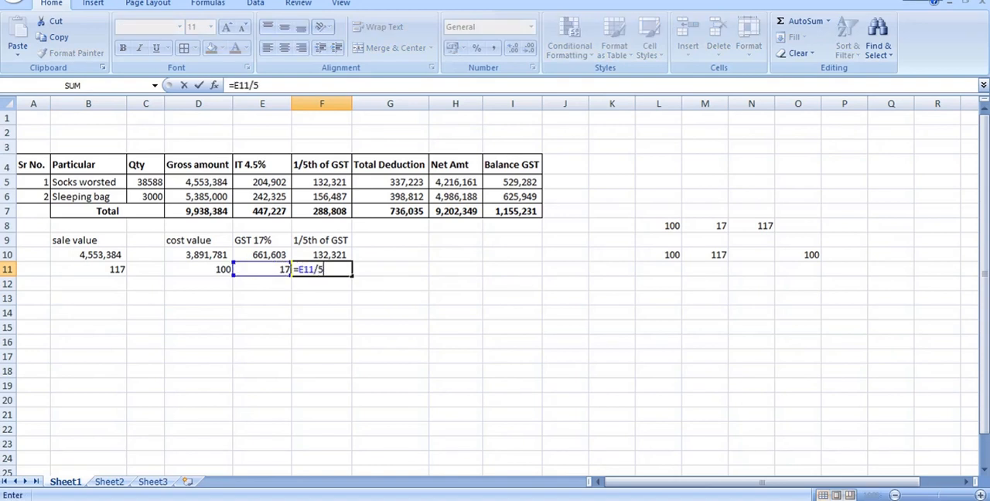
key("Return")
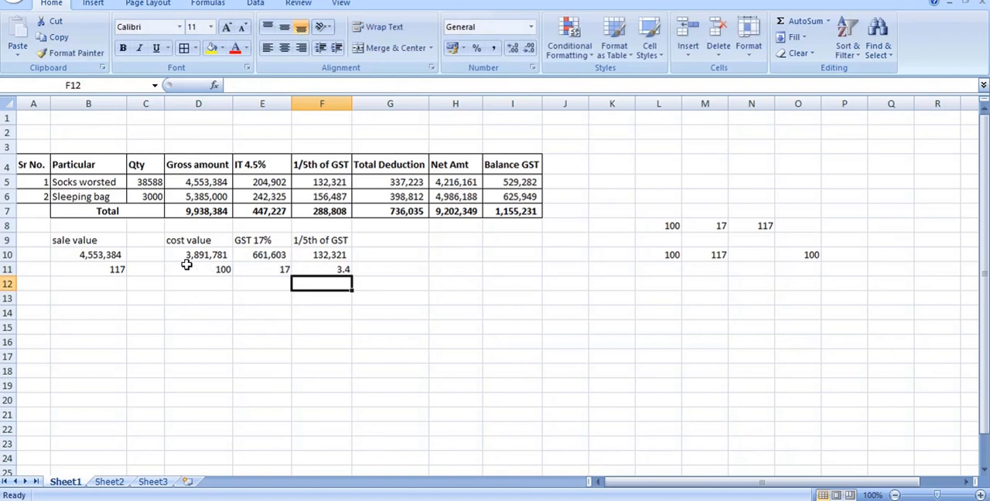
Examine the example row and the formulas in F5 and G5, comparing the total deduction with the certificate image.
left_click(103, 270)
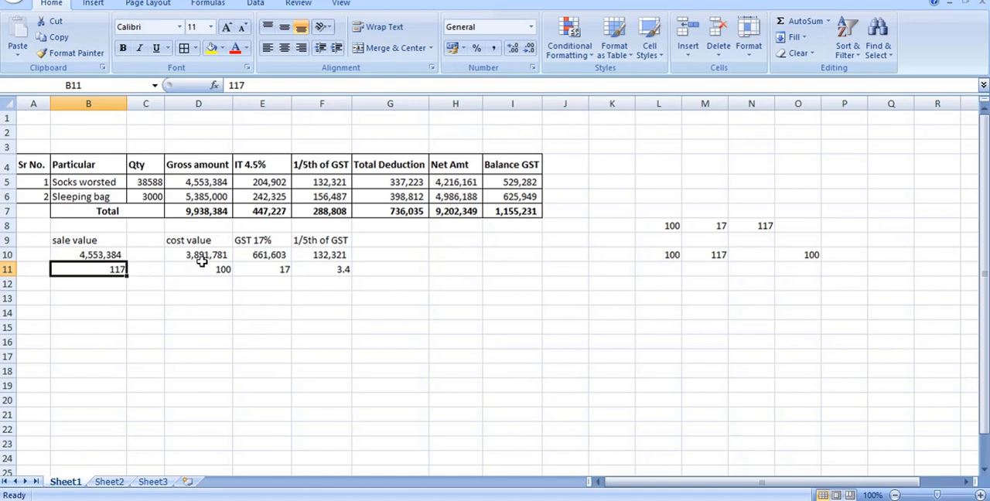
left_click(334, 267)
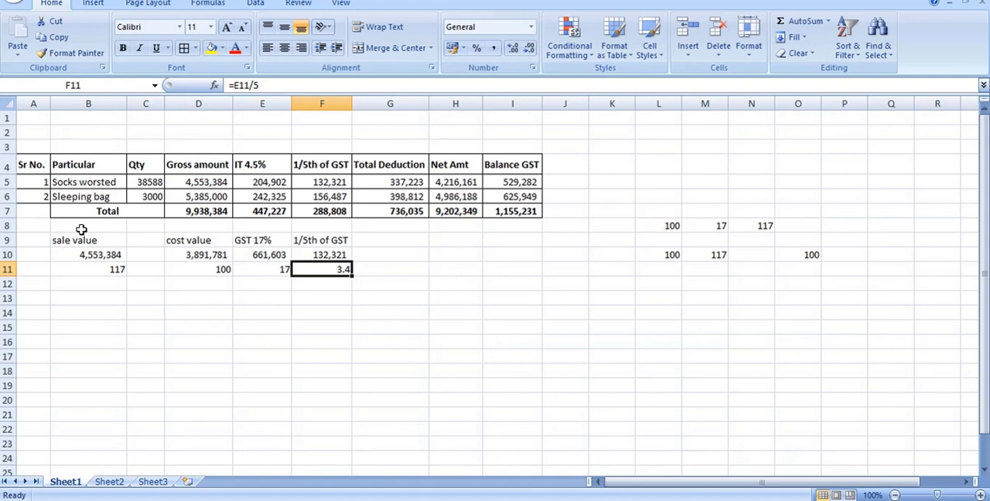
left_click(271, 179)
left_click(322, 181)
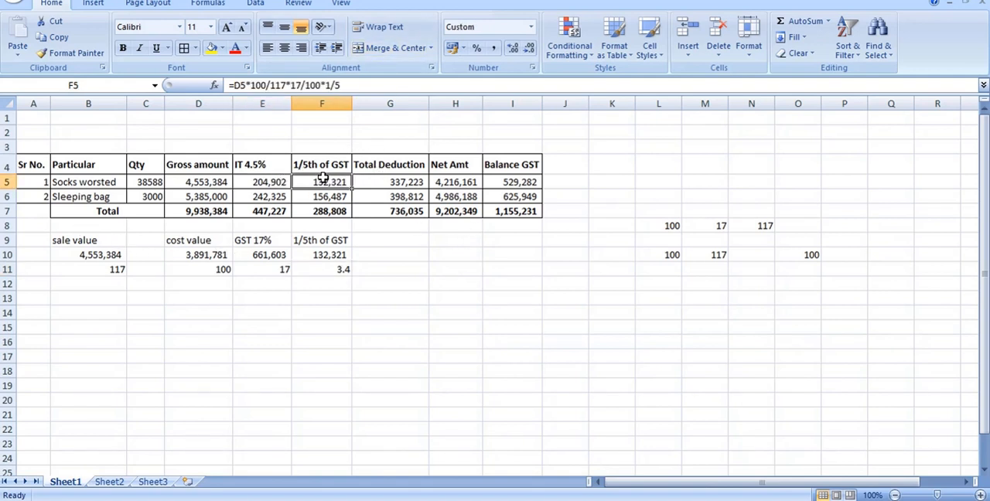
double_click(383, 181)
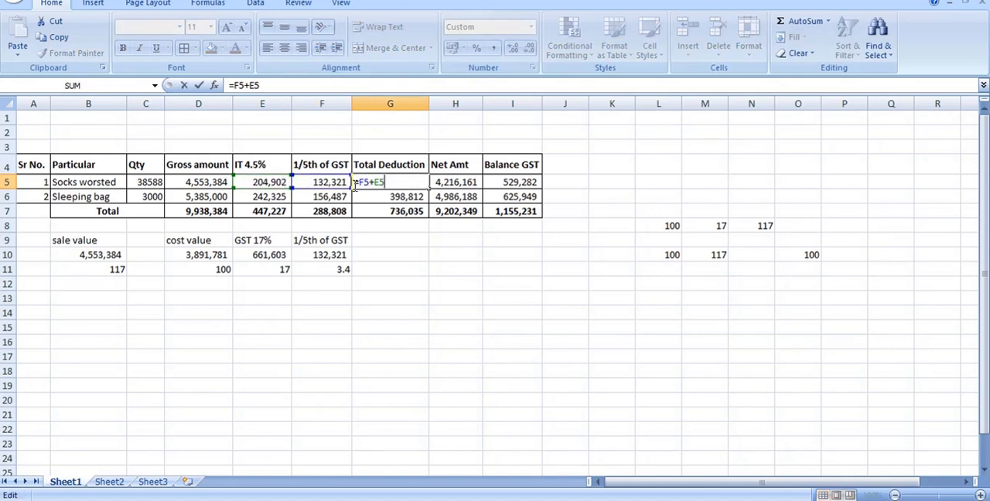
key("Return")
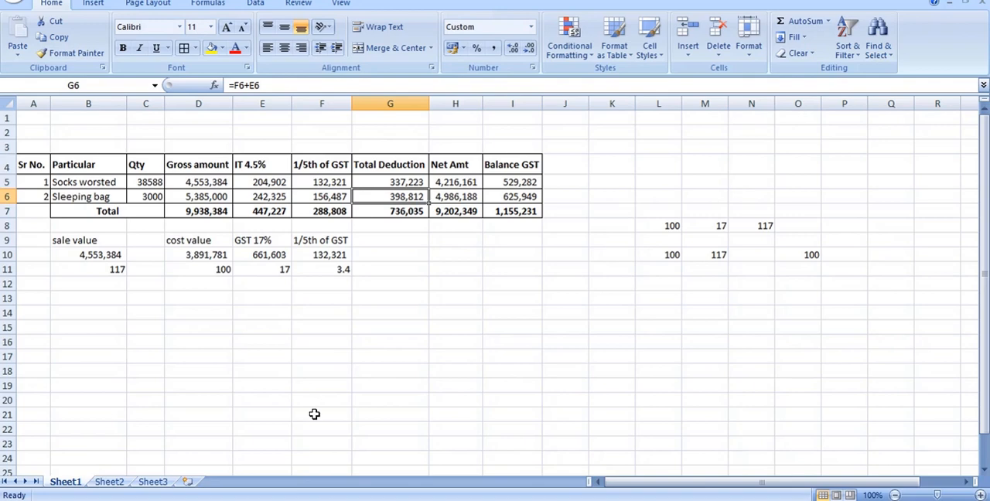
key("alt+Tab")
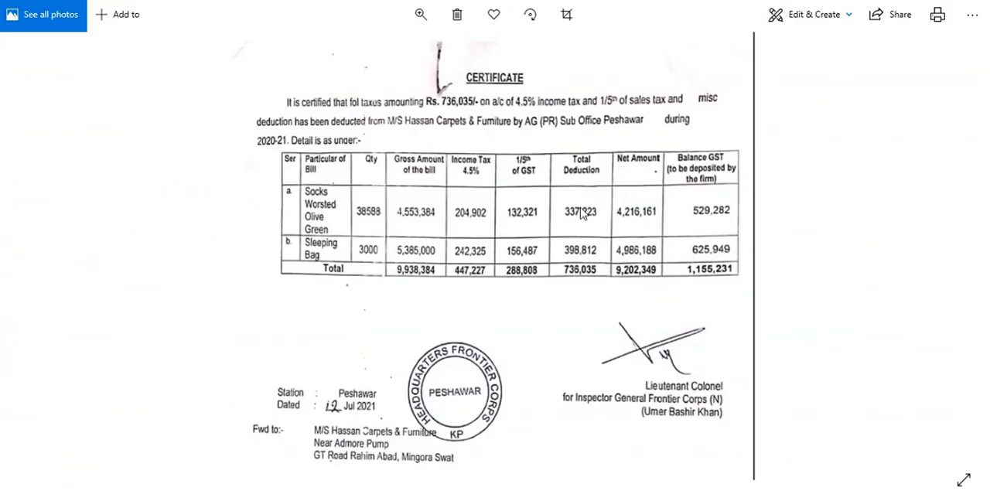
key("alt+Tab")
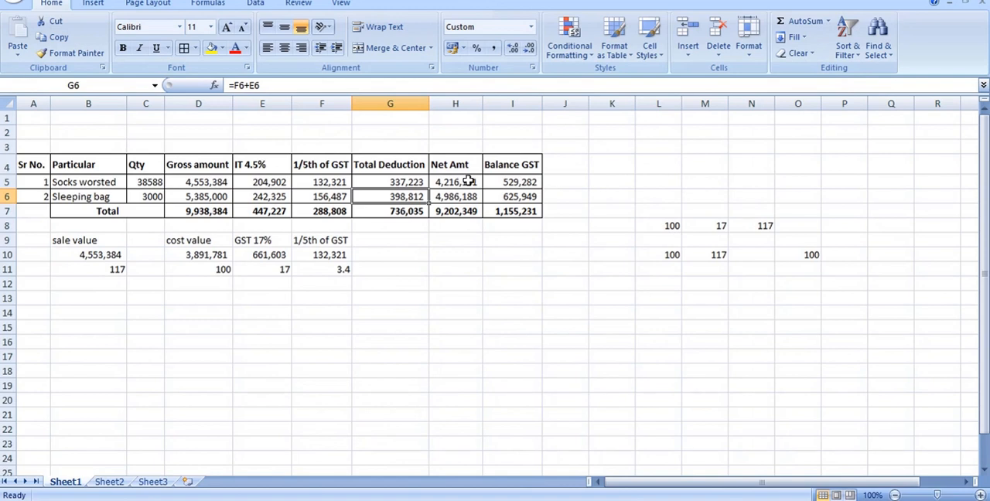
Examine the net amount formula in H5 and the gross amount and deduction cells of the Socks worsted row.
double_click(468, 181)
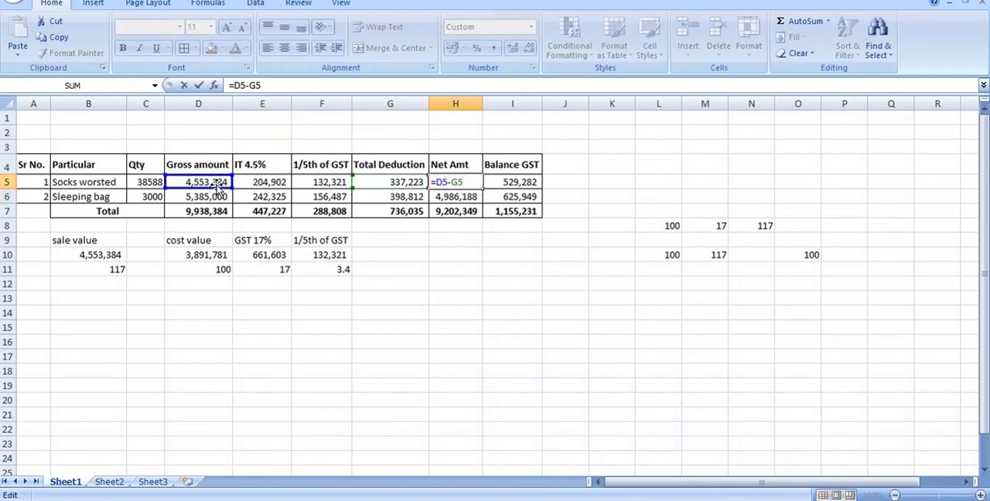
key("Escape")
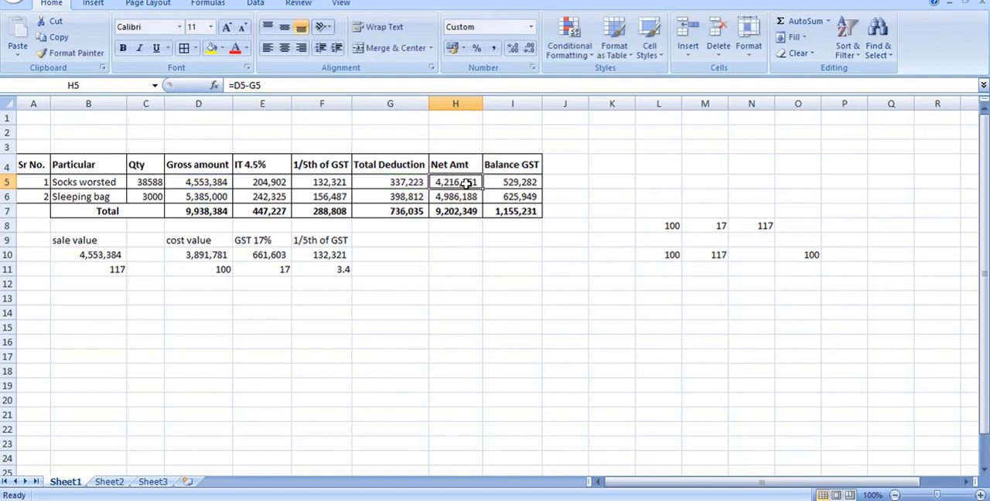
left_click(386, 182)
left_click_drag(315, 181, 263, 182)
left_click(213, 182)
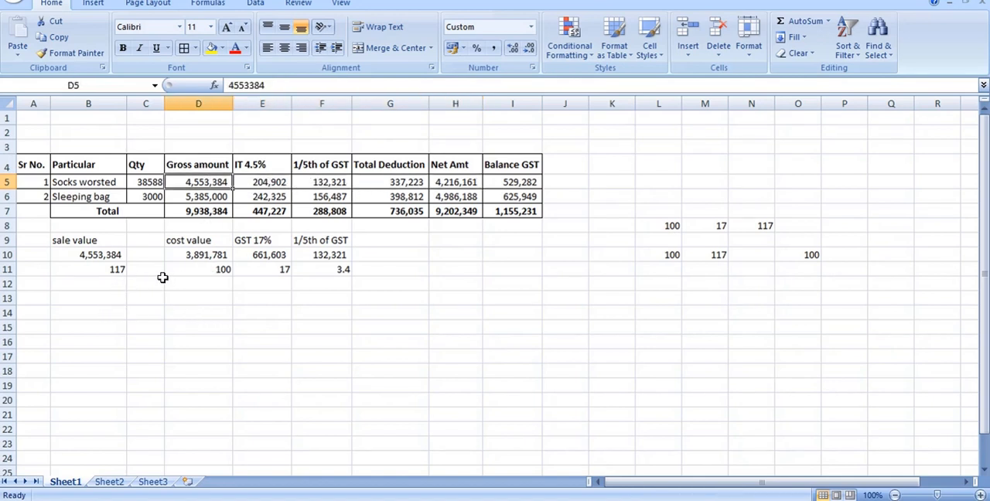
Calculate the 4.5% income tax on the example sale value in C11 with the formula =B11*4.5/100.
left_click(123, 272)
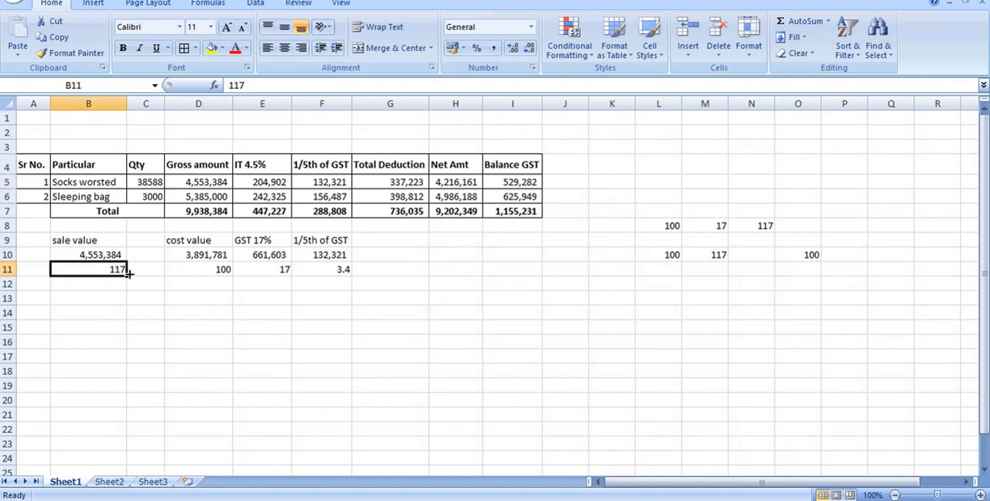
left_click(151, 269)
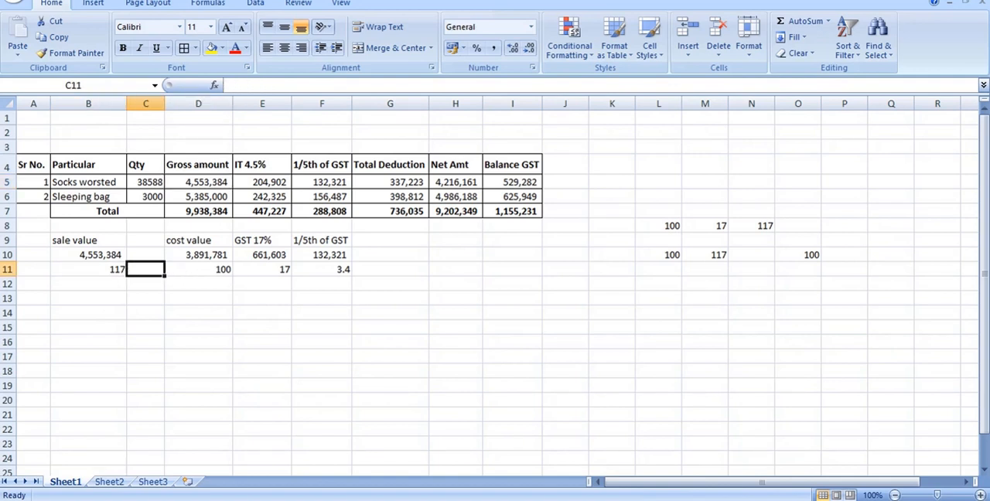
key("alt")
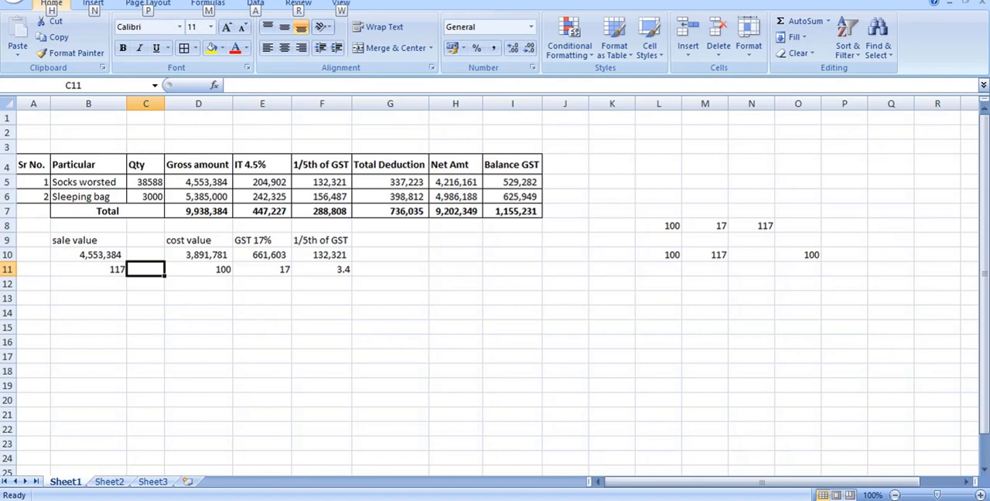
left_click(153, 270)
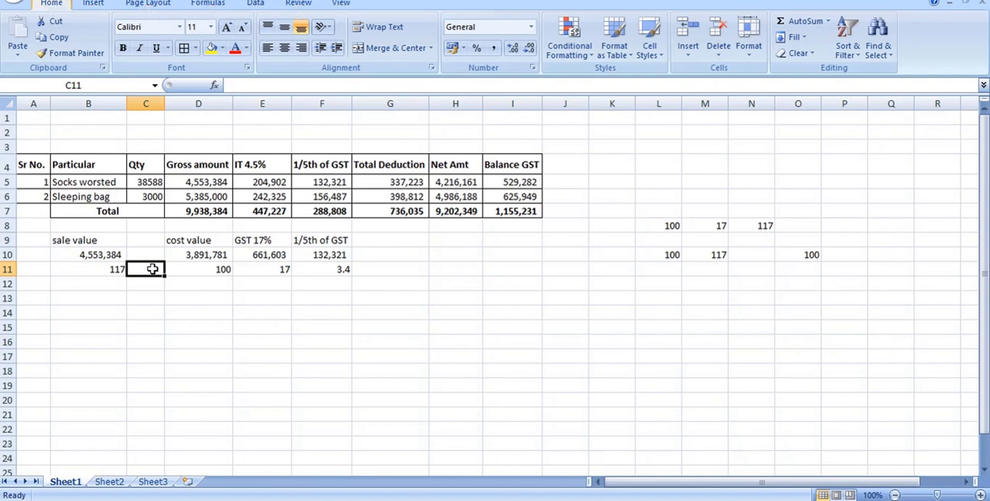
type("=")
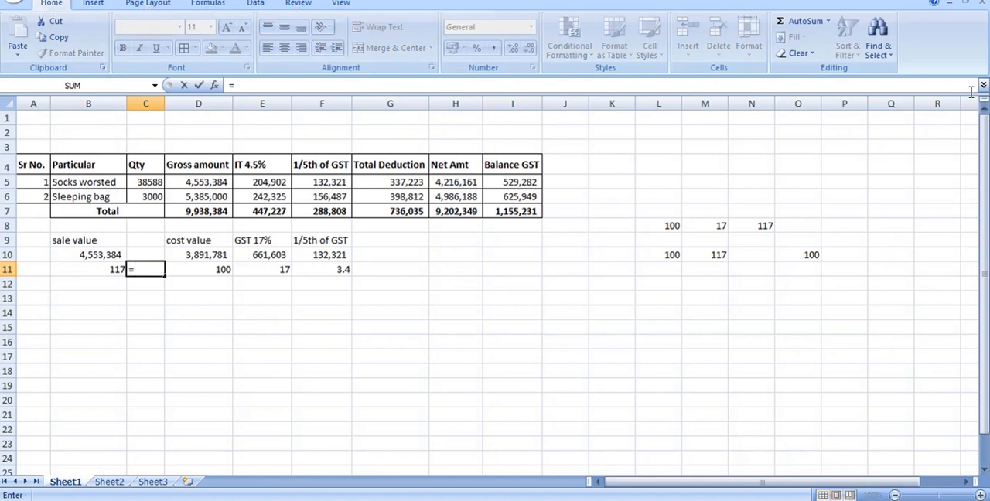
key("Left")
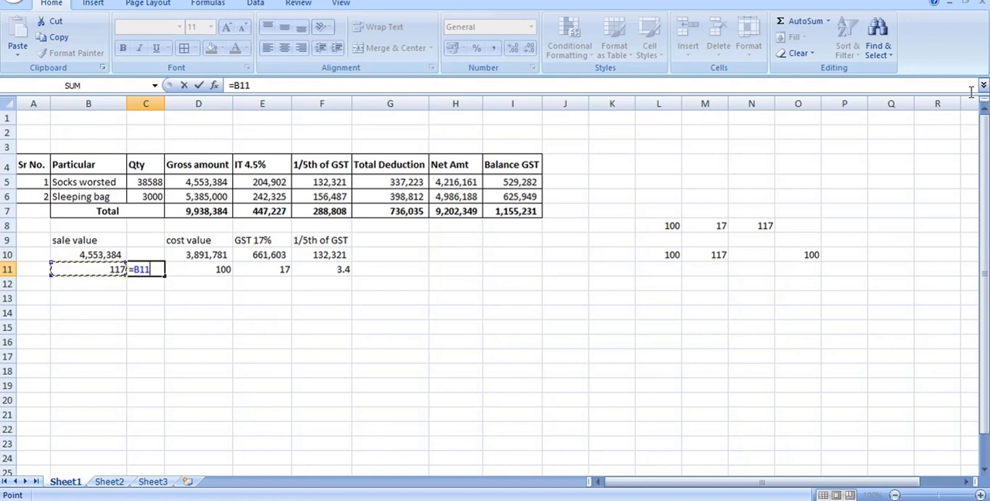
type("*4.5")
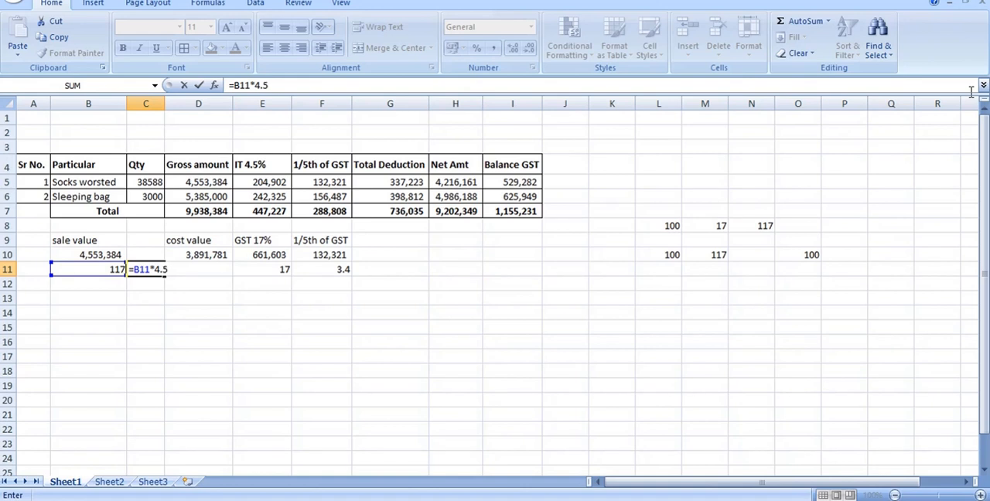
type("/100")
key("Return")
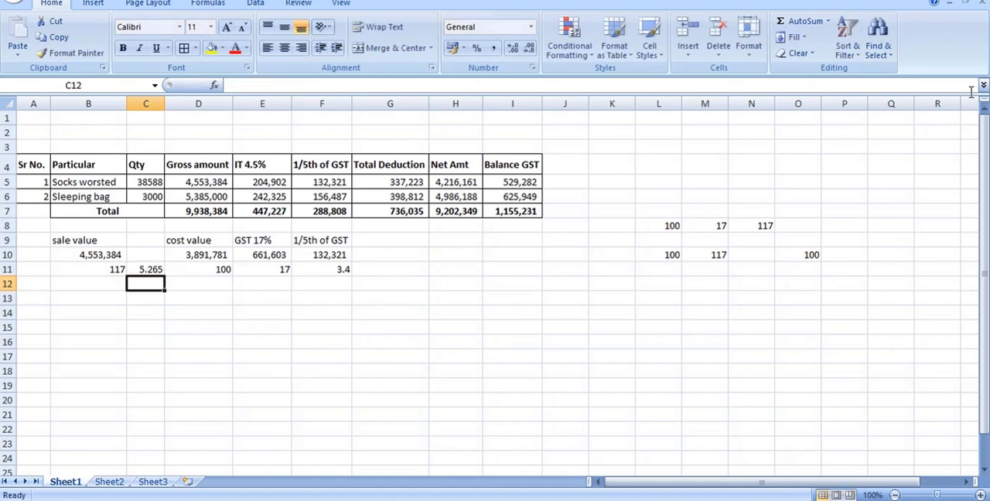
Label the example's income tax column as IT in C10 and select G11 beside the 1/5th GST amount.
left_click(153, 268)
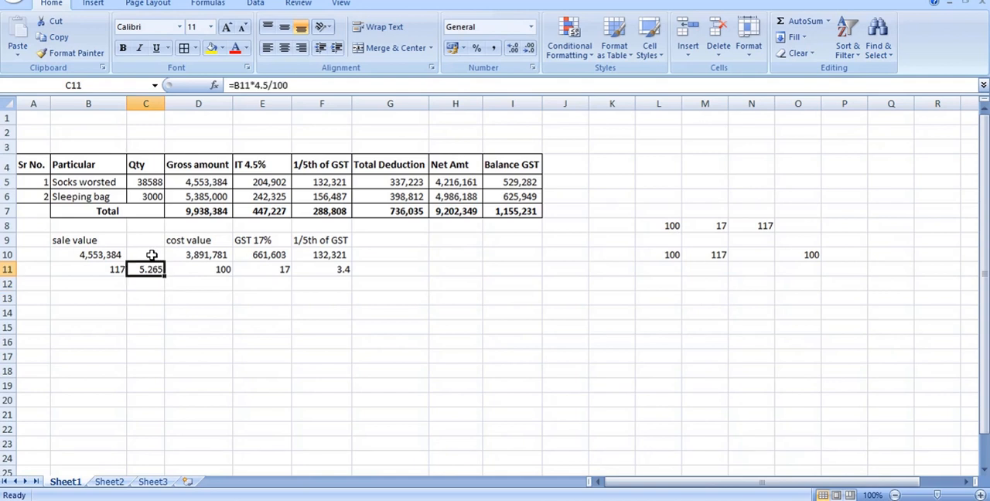
left_click(153, 254)
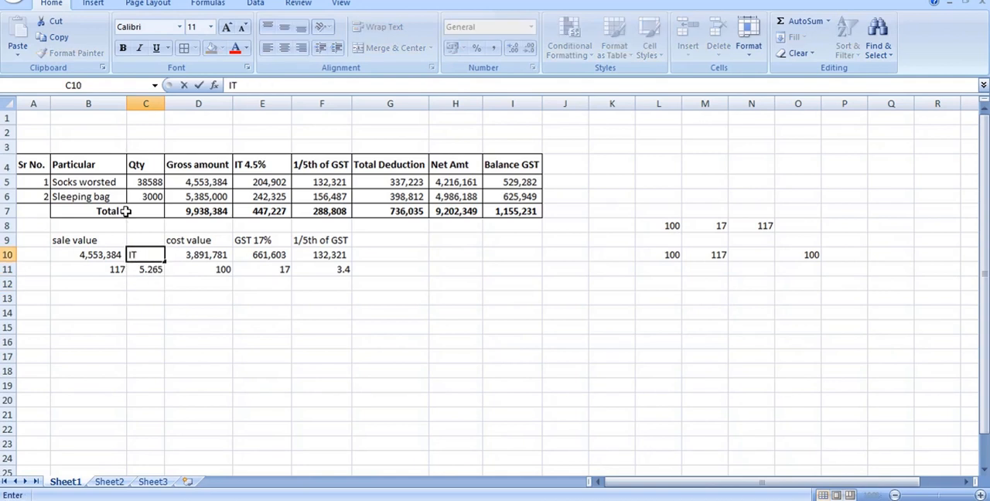
left_click(342, 270)
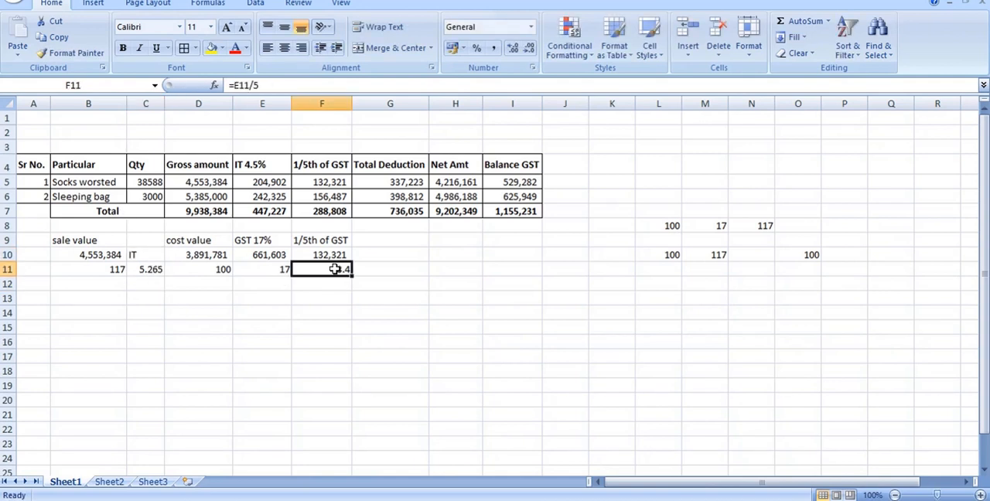
left_click(149, 269)
left_click(371, 270)
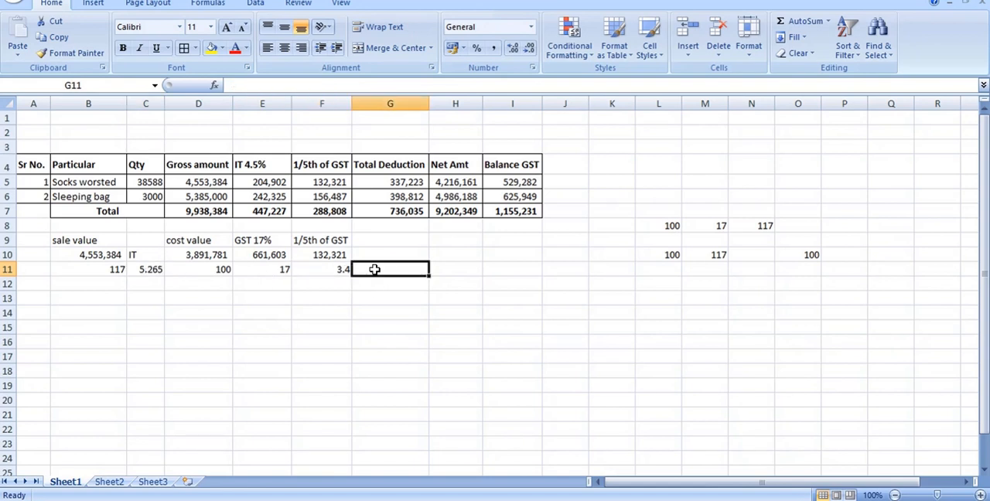
Calculate the example's total deduction in G11 by adding the 1/5th GST and income tax with the formula =F11+C11.
type("=")
key("Left")
type("+")
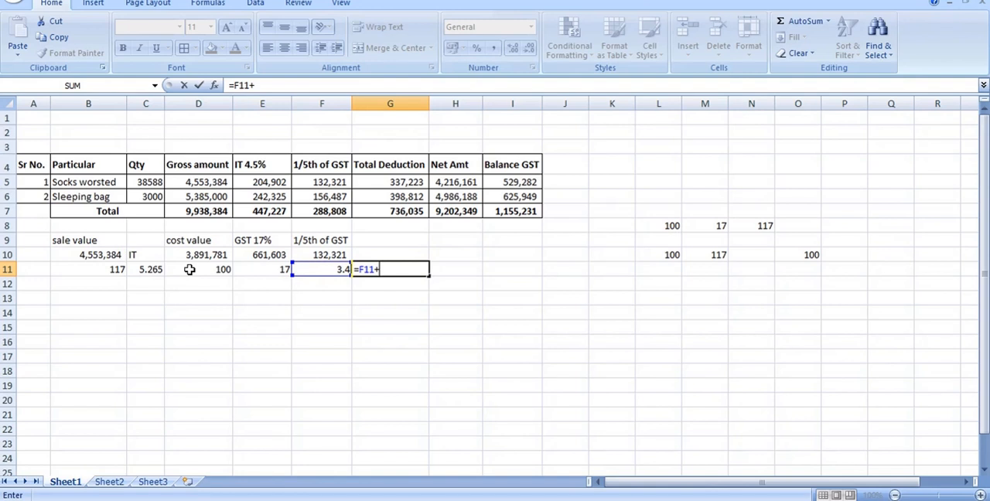
left_click(157, 269)
key("Return")
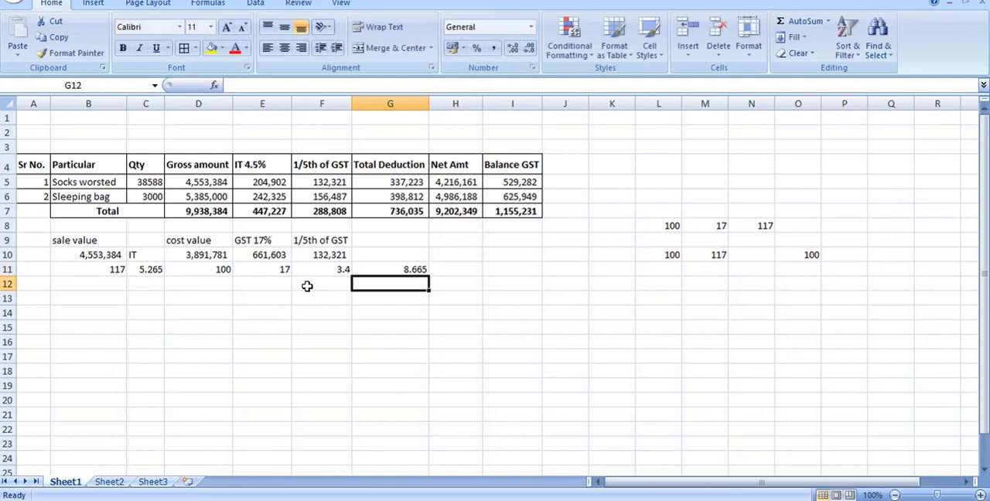
left_click(416, 268)
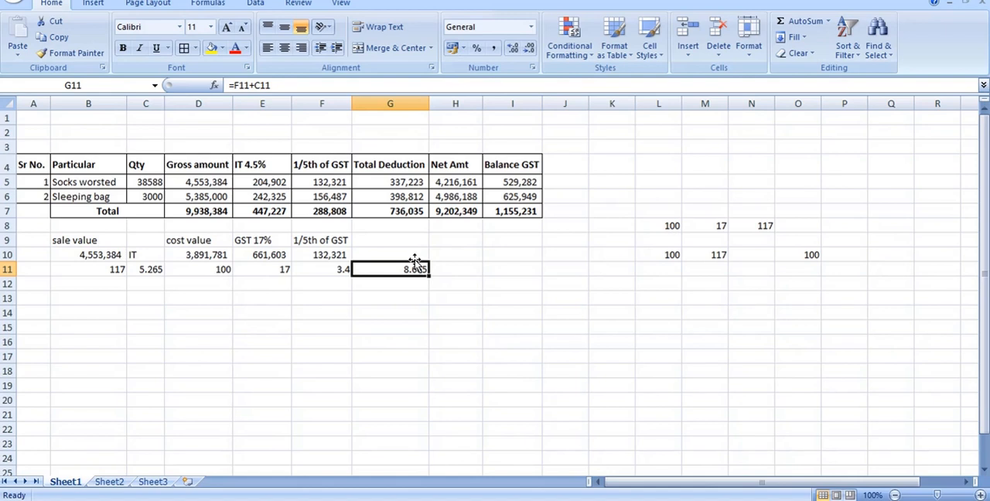
Label the example's total deduction column as "total ded" in G10 and check the matching formula in G5.
left_click(425, 249)
type("tot")
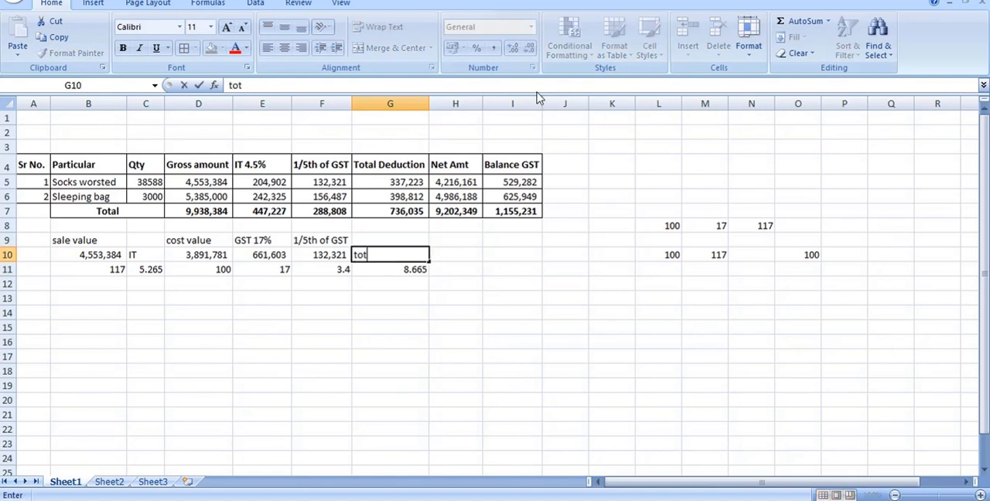
type("al ded")
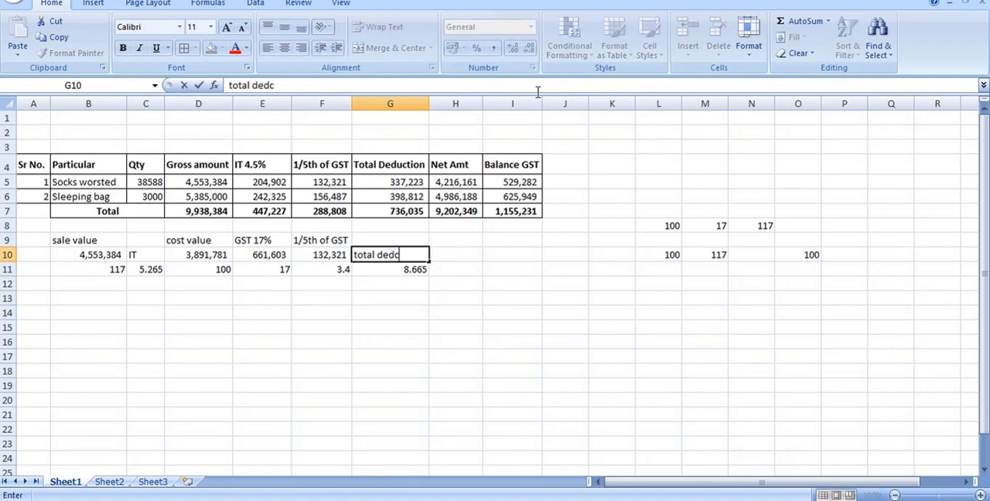
key("Return")
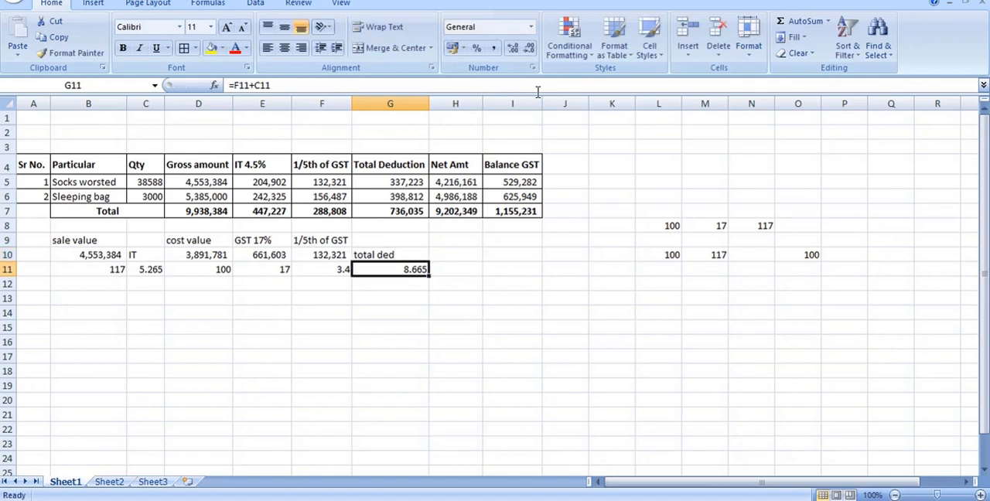
left_click(410, 183)
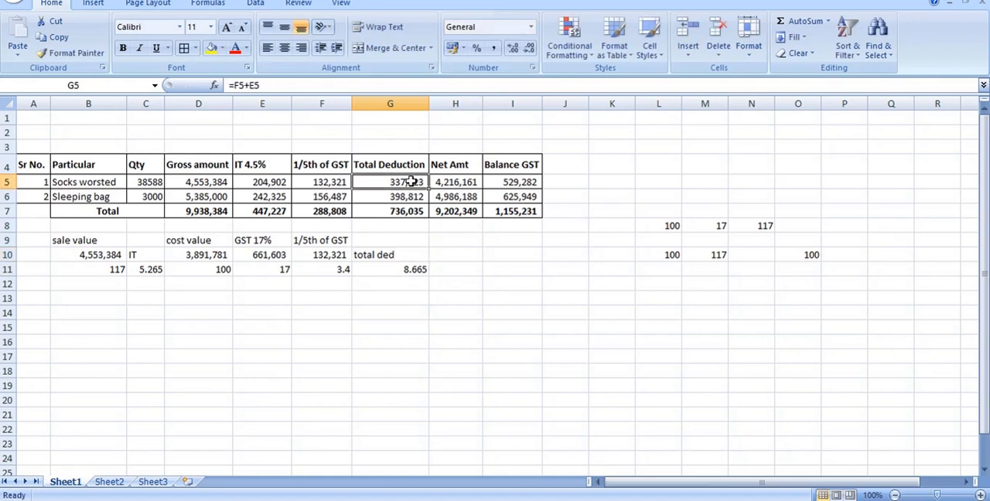
Calculate the example's net amount in H11 by subtracting the total deduction from the sale value with =B11-G11.
left_click(454, 271)
type("=")
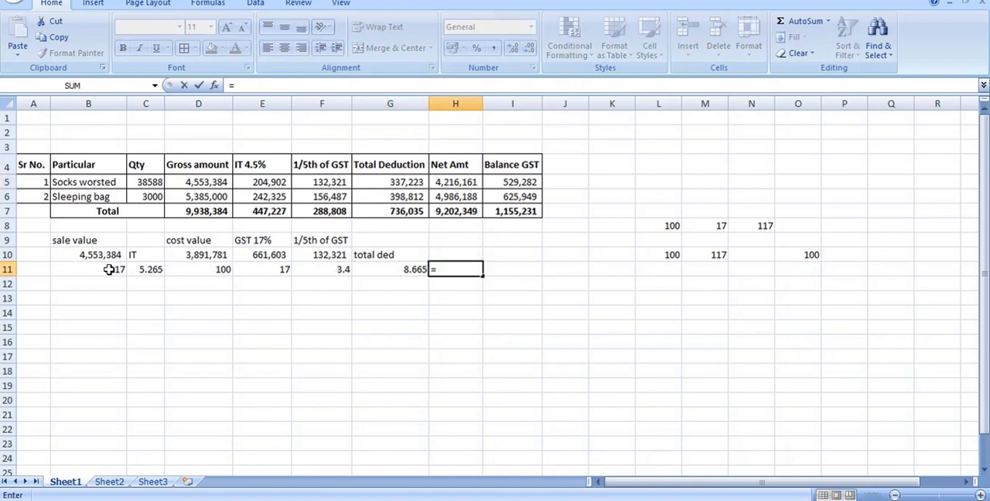
left_click(108, 268)
type("-")
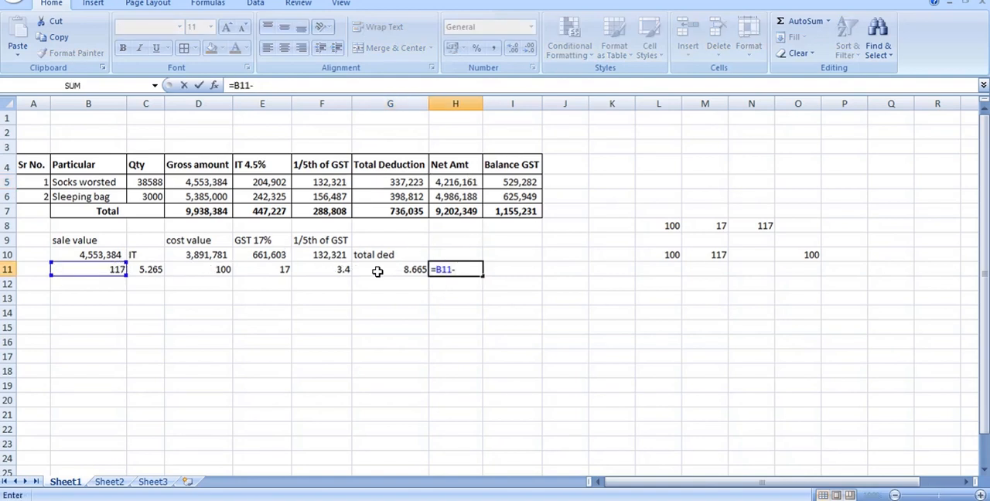
left_click(379, 267)
key("Return")
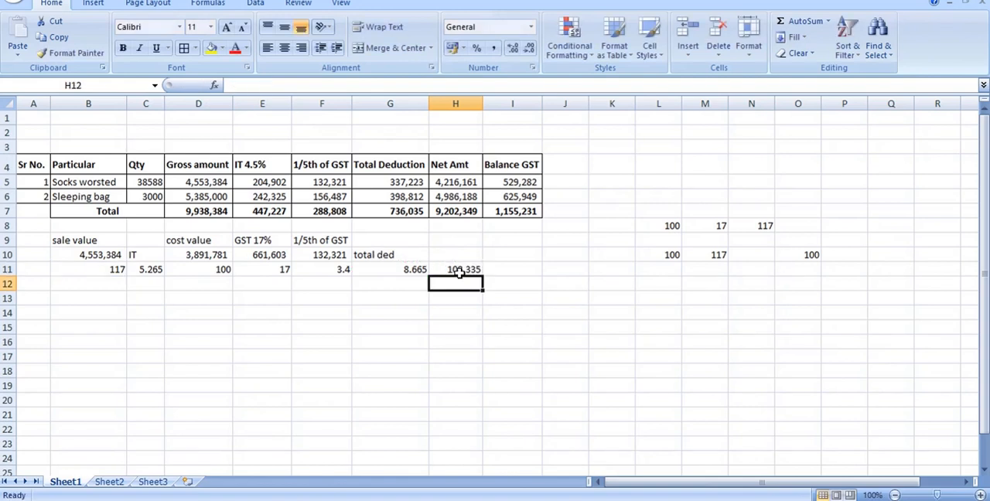
Compare the example's net amount and sale value with the gross, income tax, 1/5th GST and net amount cells of the Socks worsted row.
left_click(460, 268)
left_click(104, 270)
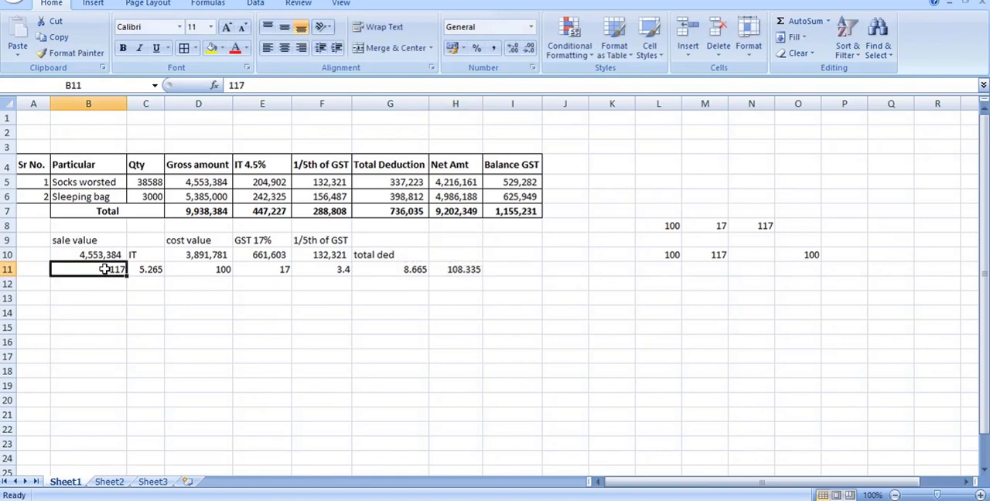
left_click(449, 268)
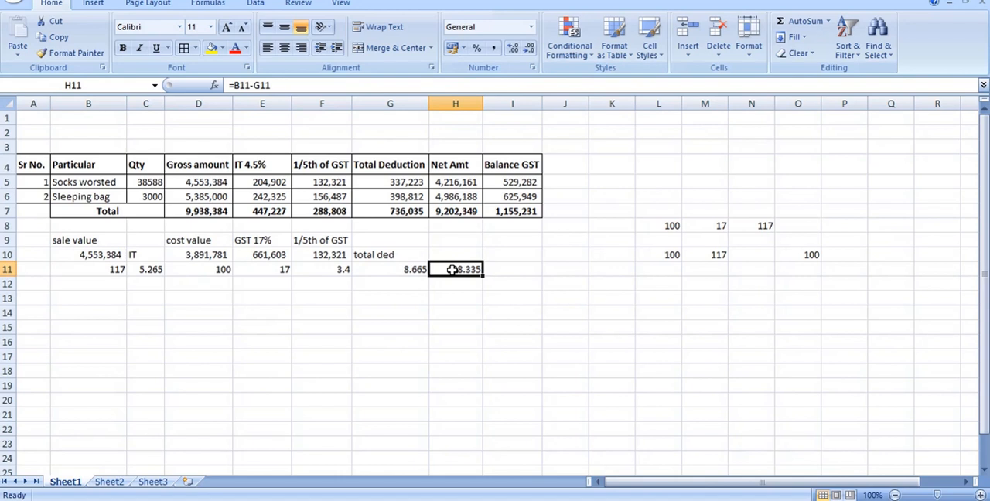
left_click(452, 182)
left_click(190, 182)
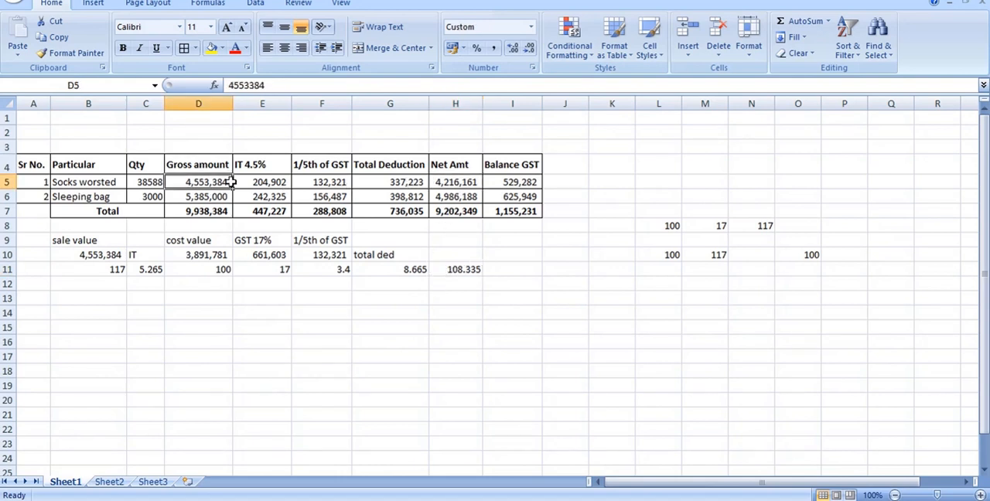
left_click(269, 182)
left_click(319, 182)
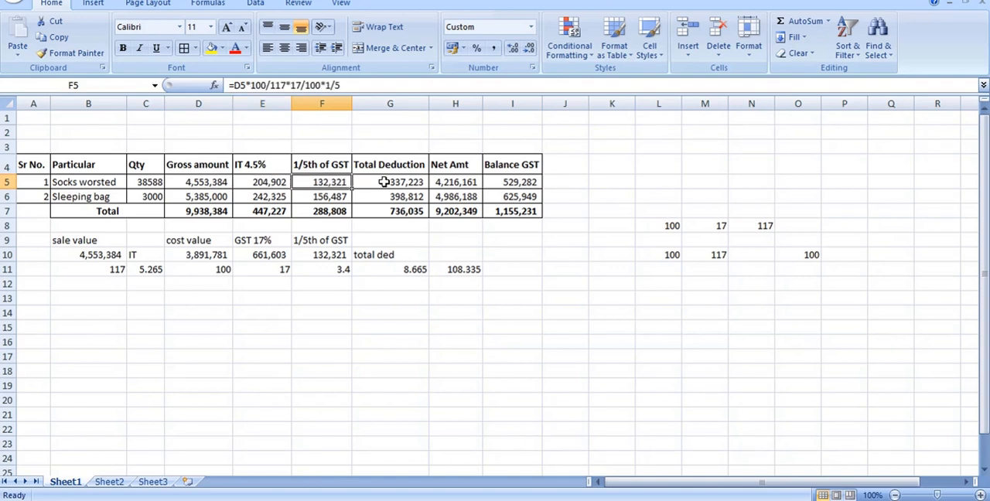
left_click(457, 183)
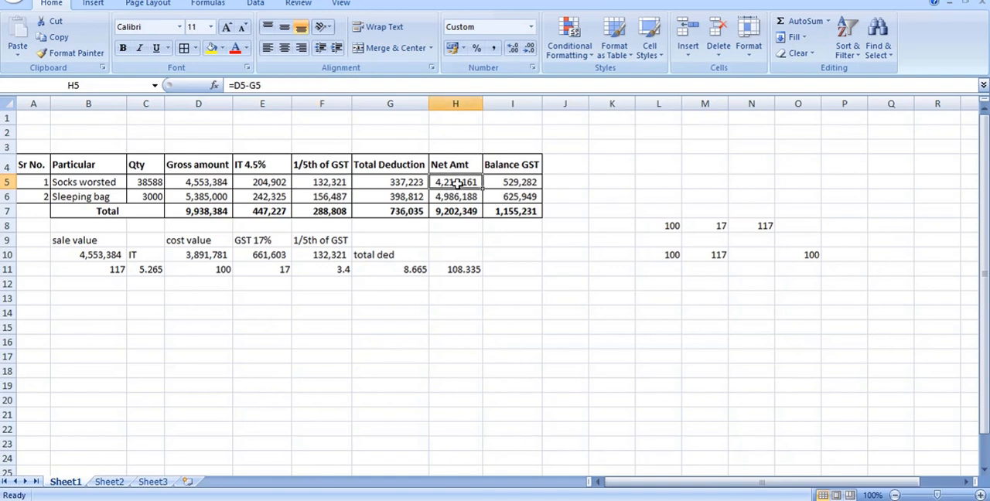
Examine the Balance GST formula in I5 and the gross amount and 1/5th GST cells it refers to.
left_click(504, 183)
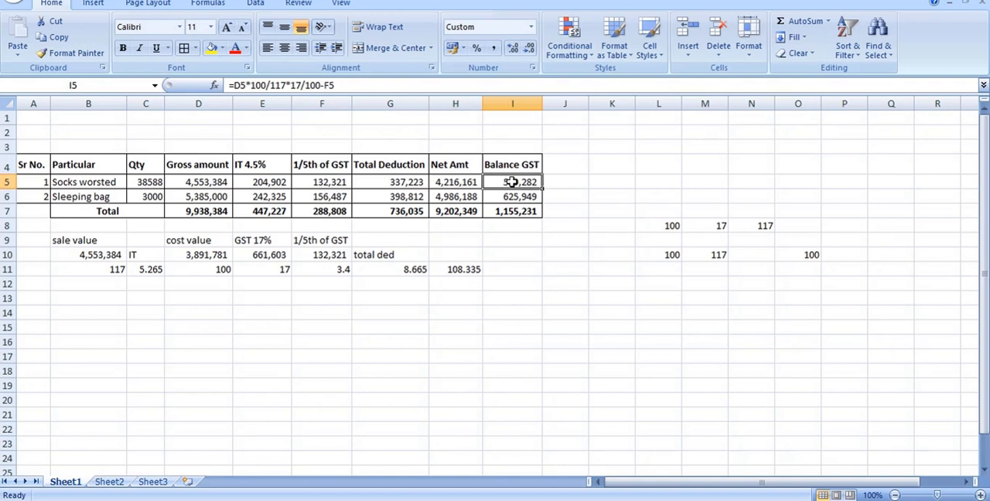
double_click(512, 181)
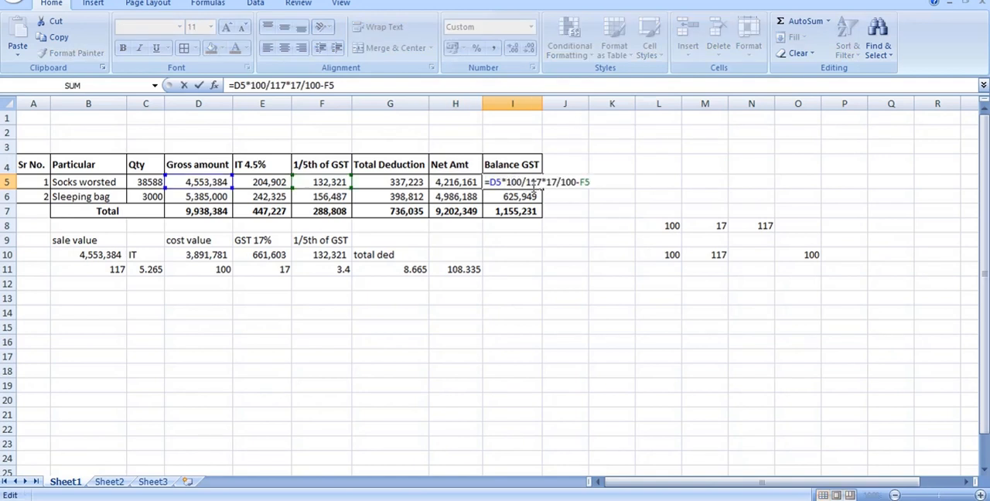
left_click(570, 223)
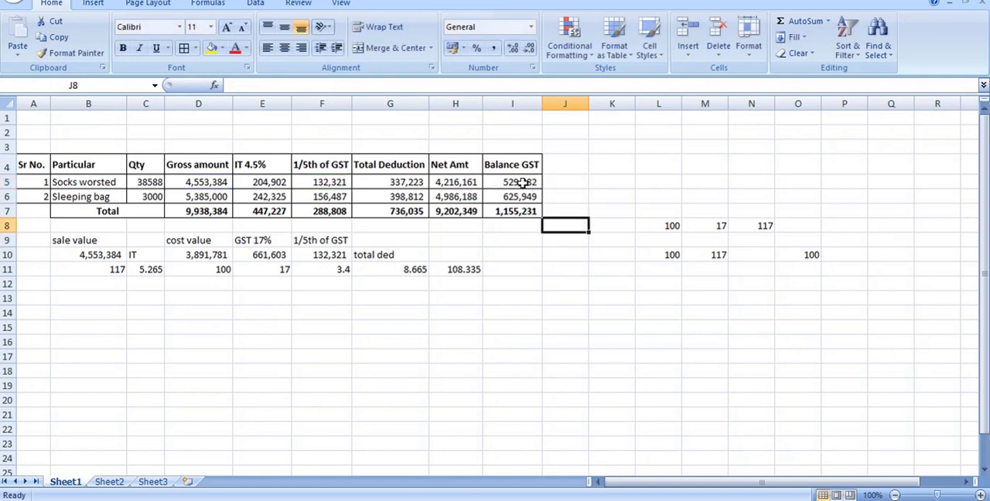
double_click(524, 181)
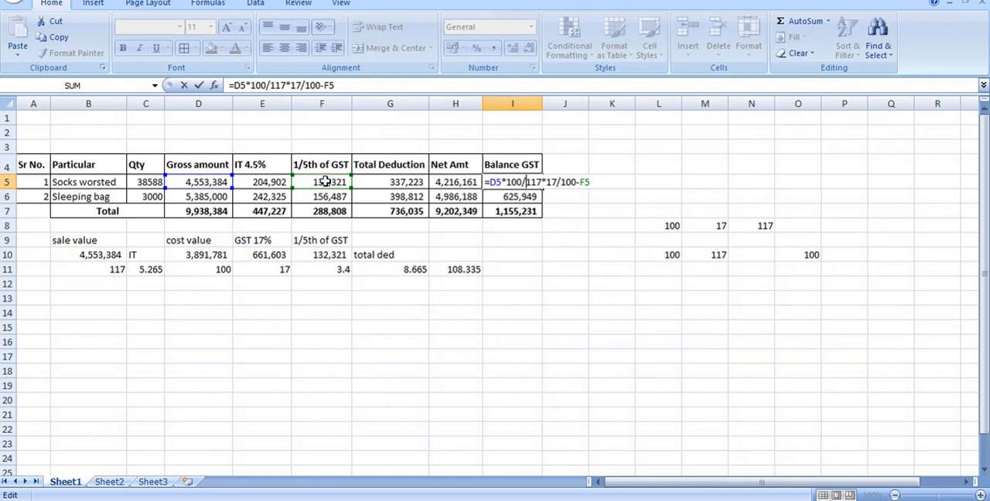
key("Escape")
left_click(198, 312)
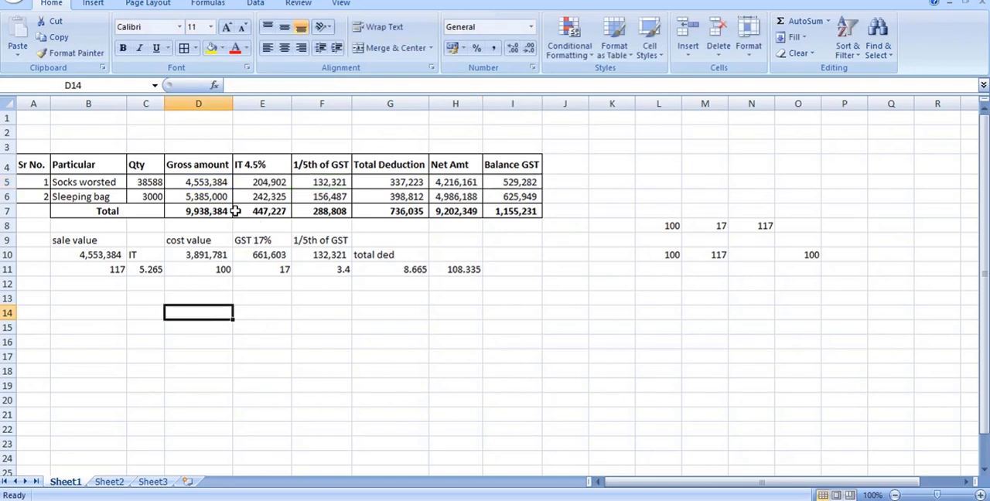
left_click(111, 295)
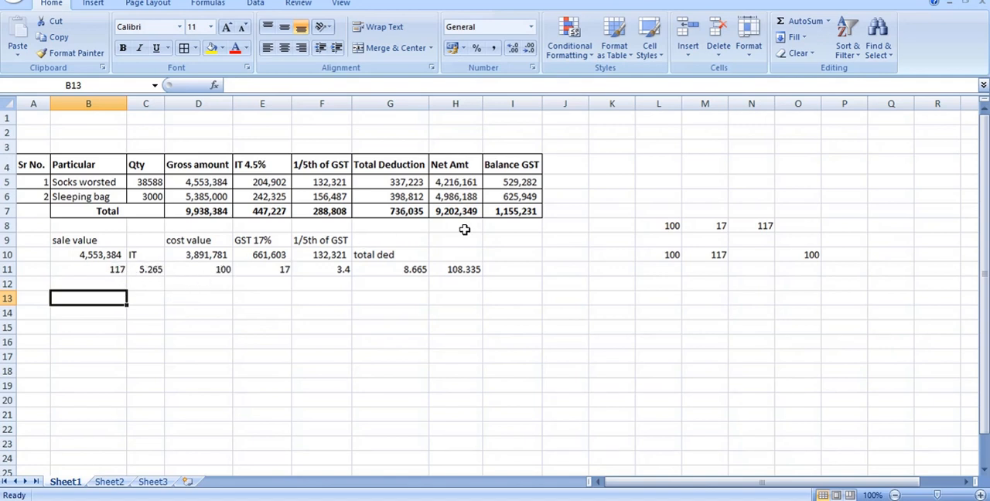
double_click(526, 182)
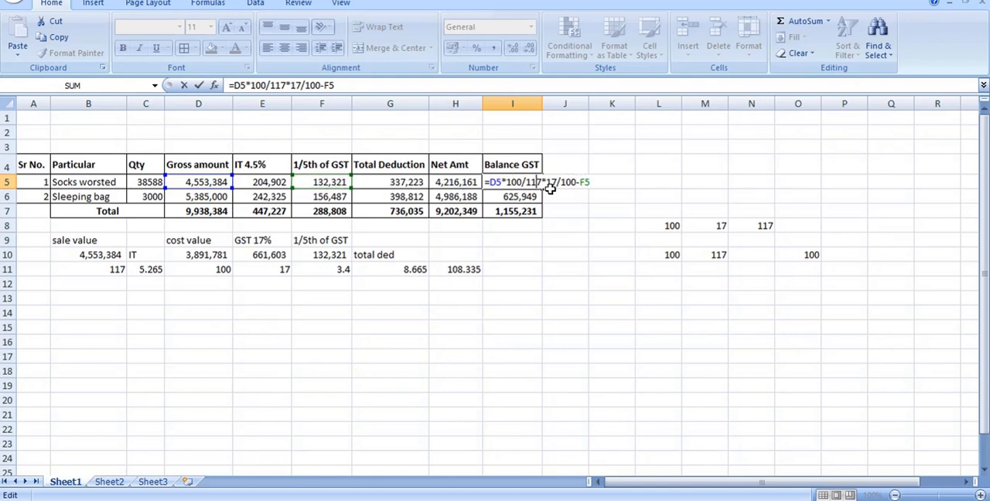
key("ctrl+Return")
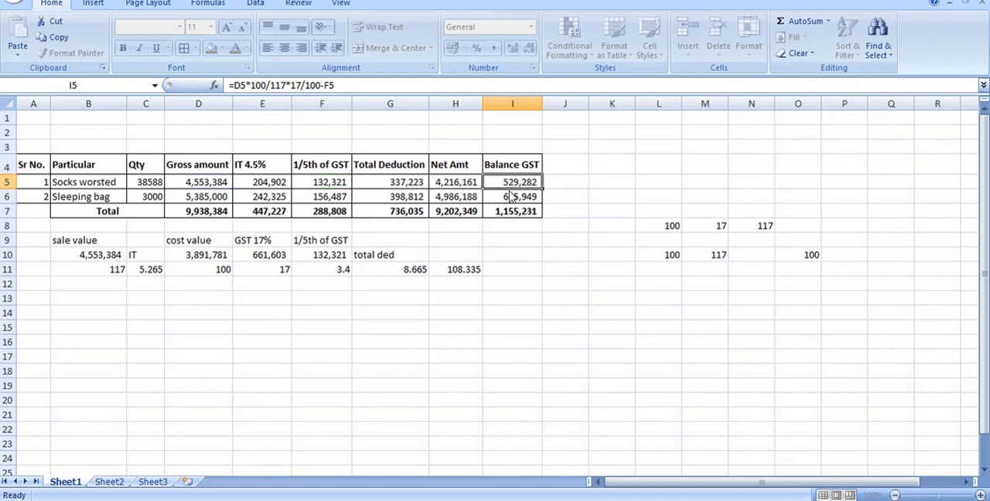
Examine the cost value, GST 17% and 1/5th GST formulas in D10, E10 and F10 against the Balance GST in I5.
scroll(581, 155, "down", 1)
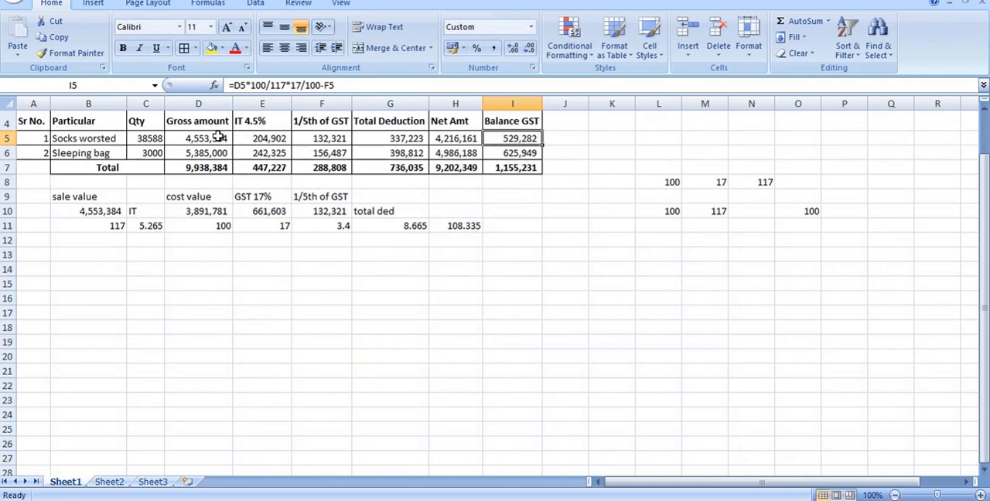
left_click(194, 211)
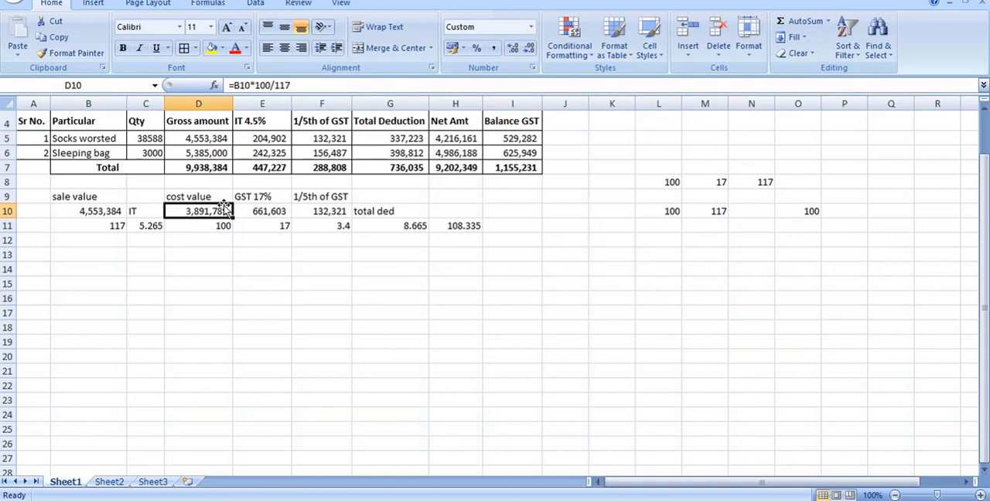
left_click(264, 212)
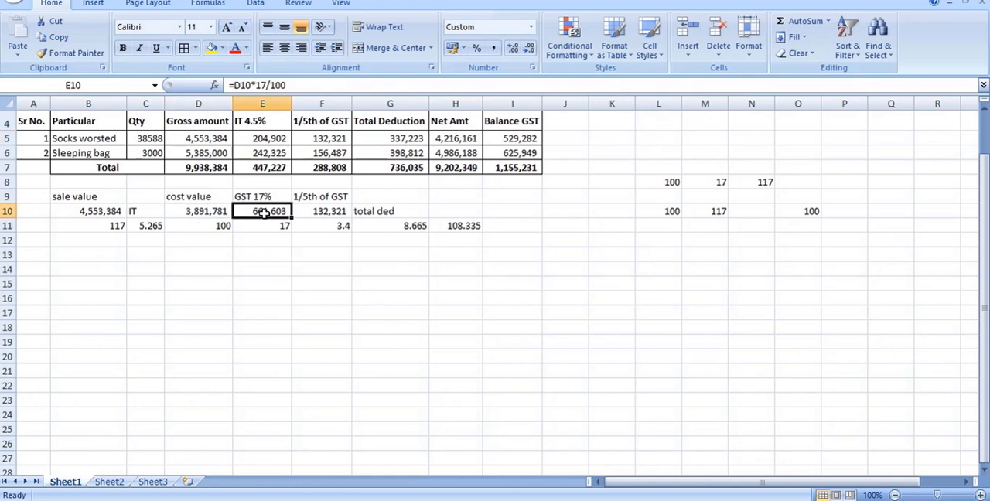
left_click(331, 214)
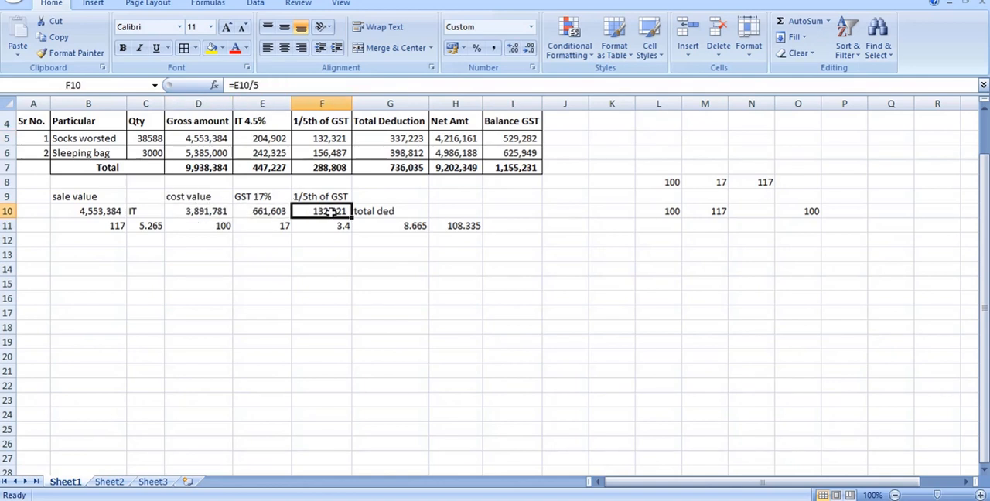
left_click(274, 211)
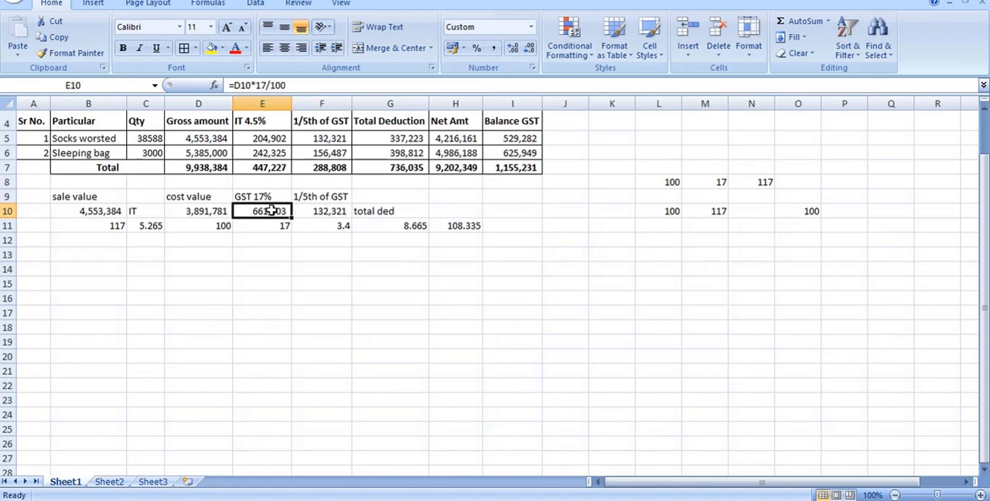
left_click(333, 208)
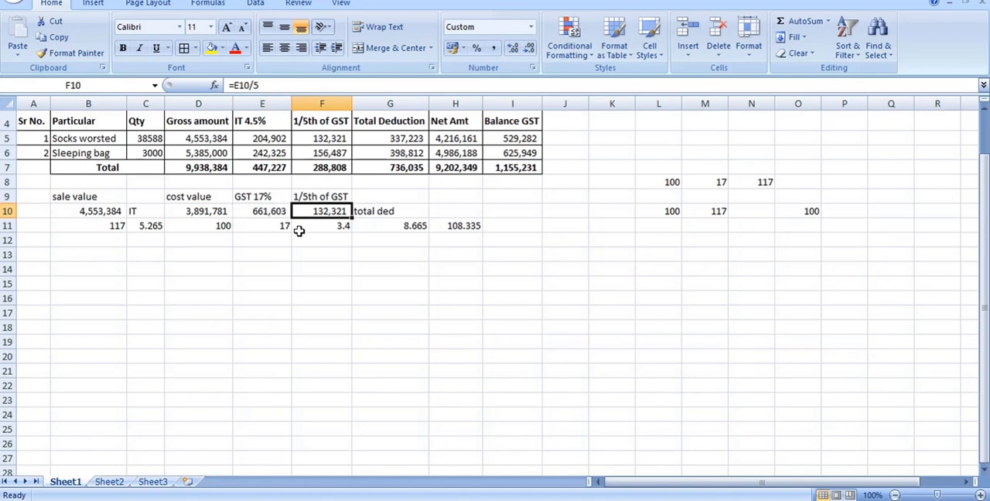
left_click(499, 139)
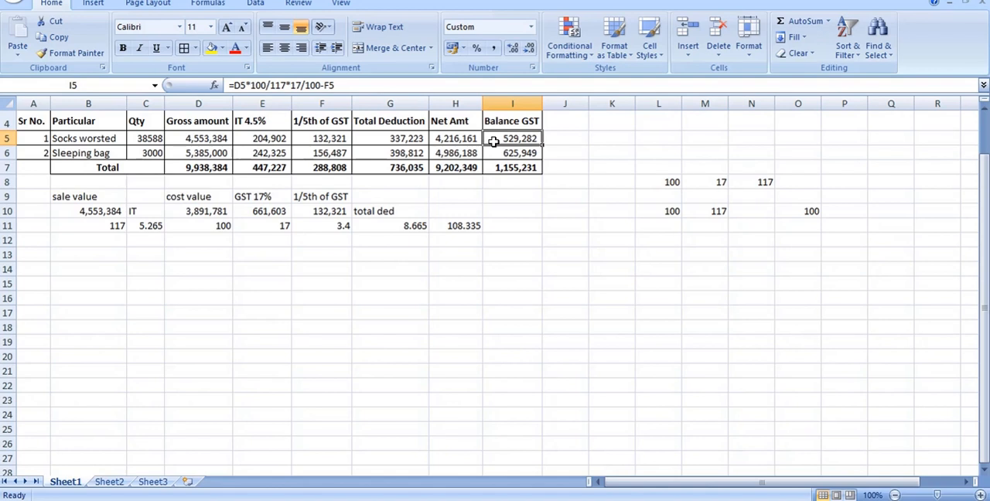
left_click(325, 210)
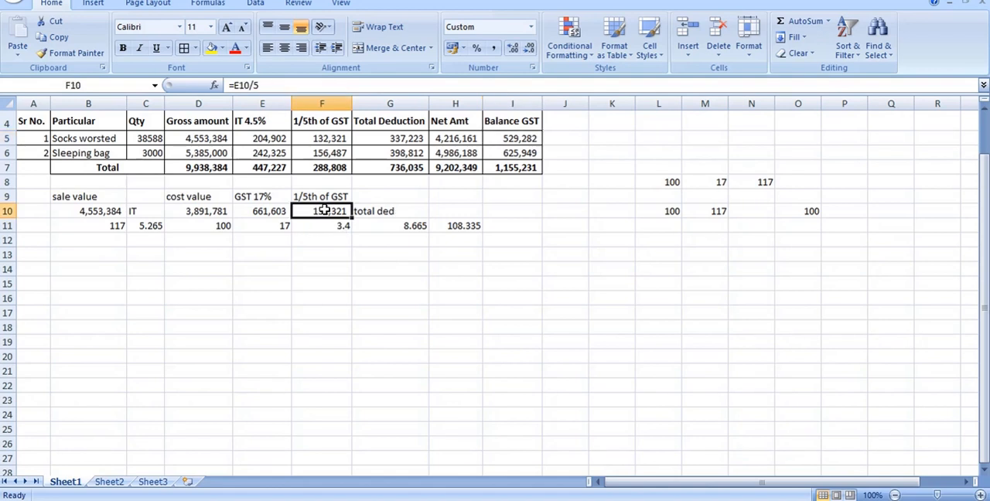
left_click(510, 139)
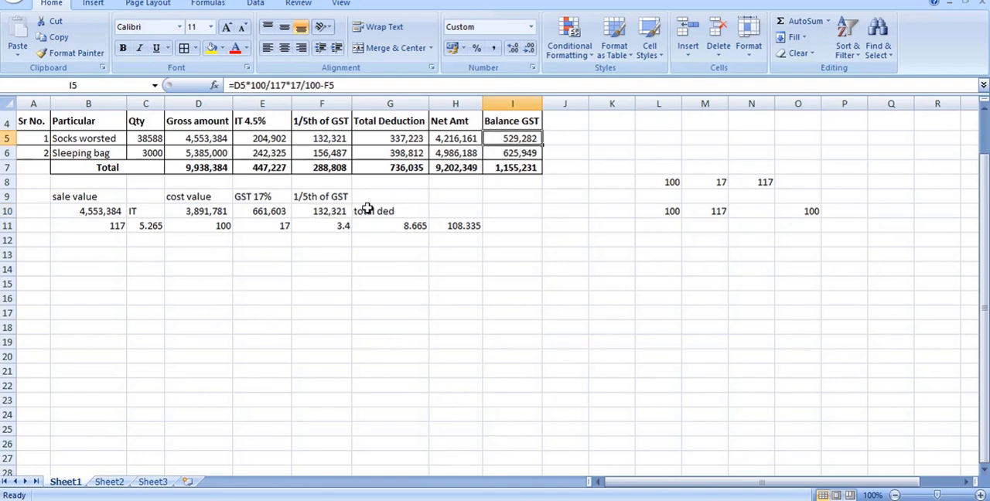
Bring the Socks worsted gross amount into D14 with the formula =D5 and select E14 beside it.
left_click(218, 139)
left_click(212, 270)
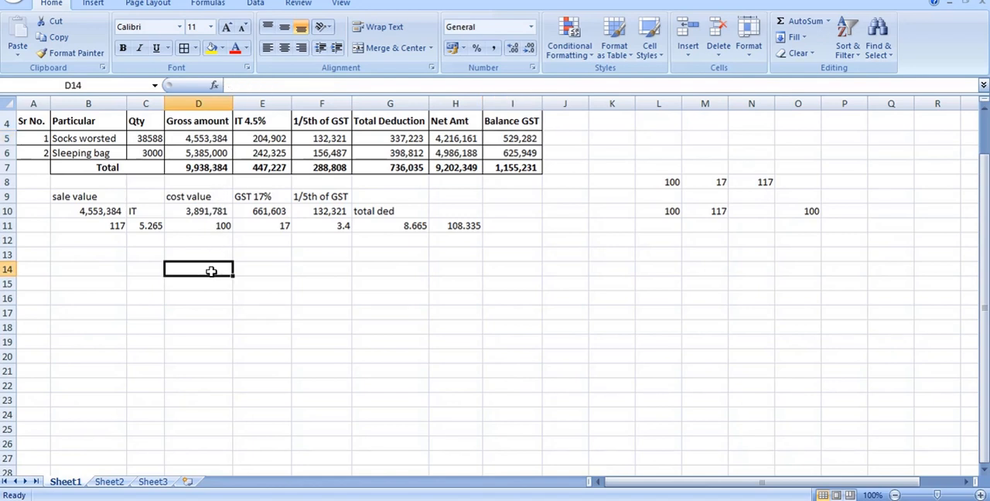
type("=")
left_click(219, 139)
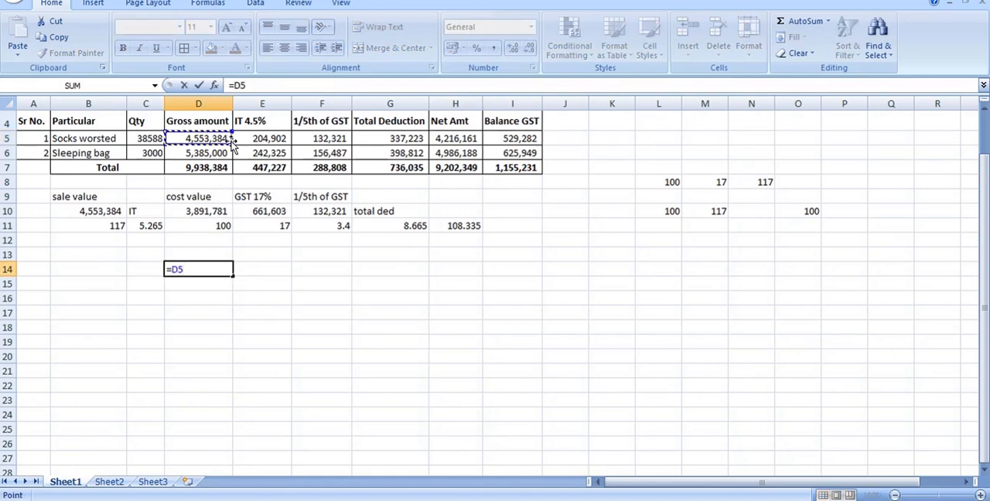
key("Return")
left_click(267, 267)
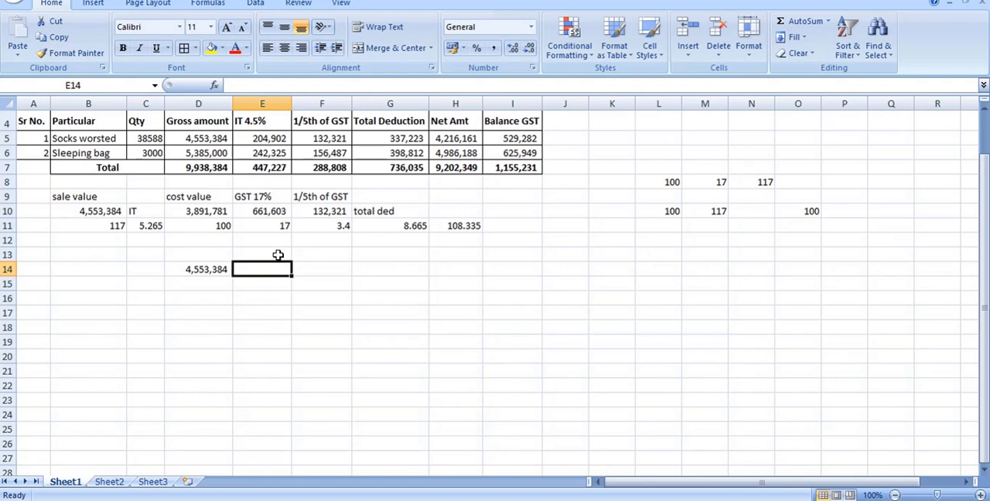
Calculate the cost value in E14 from the sales value with the formula =D14*100/117.
type("=")
left_click(221, 268)
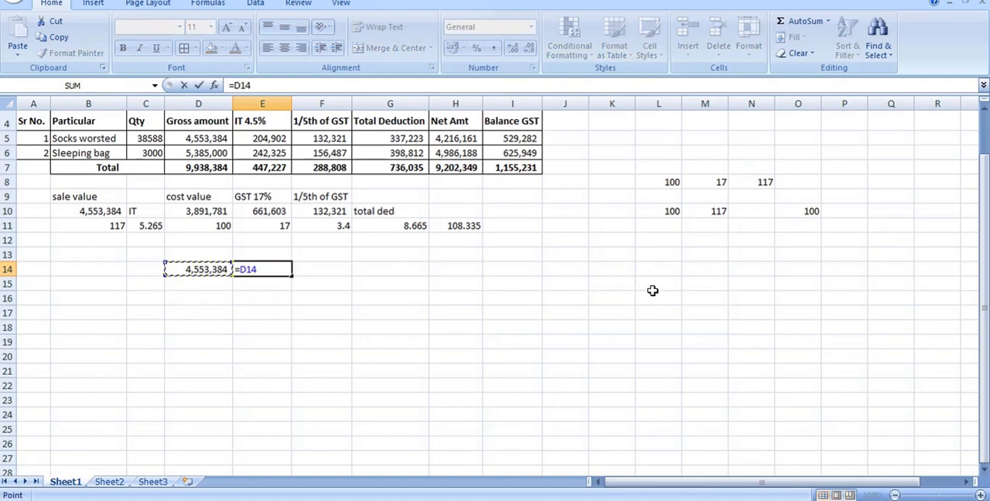
type("*100/117")
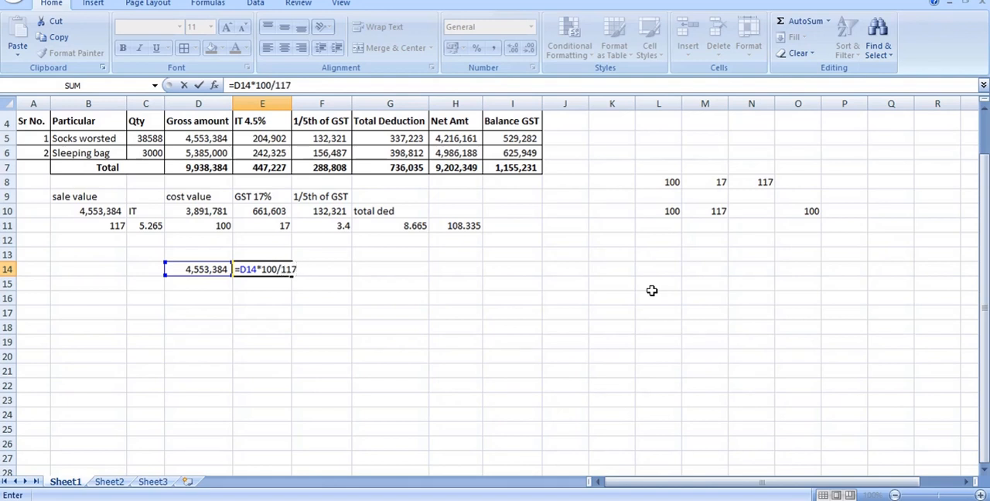
key("Return")
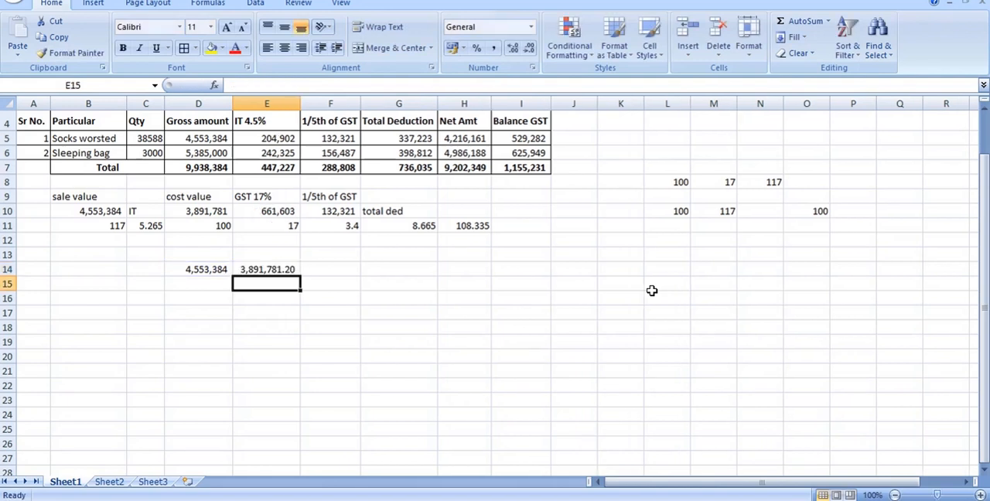
Calculate the 17% GST in F14 from the cost value with the formula =E14*17/100.
left_click(331, 268)
type("=")
key("Left")
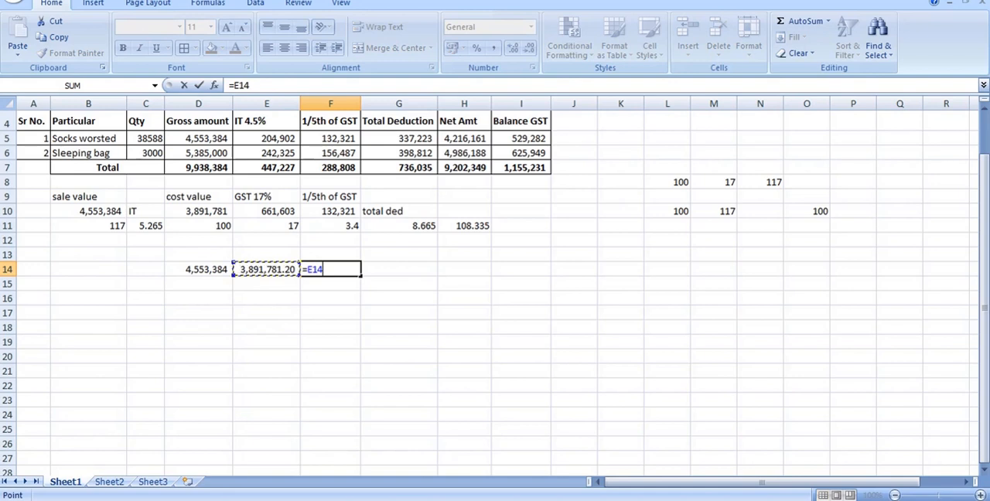
type("*17/100")
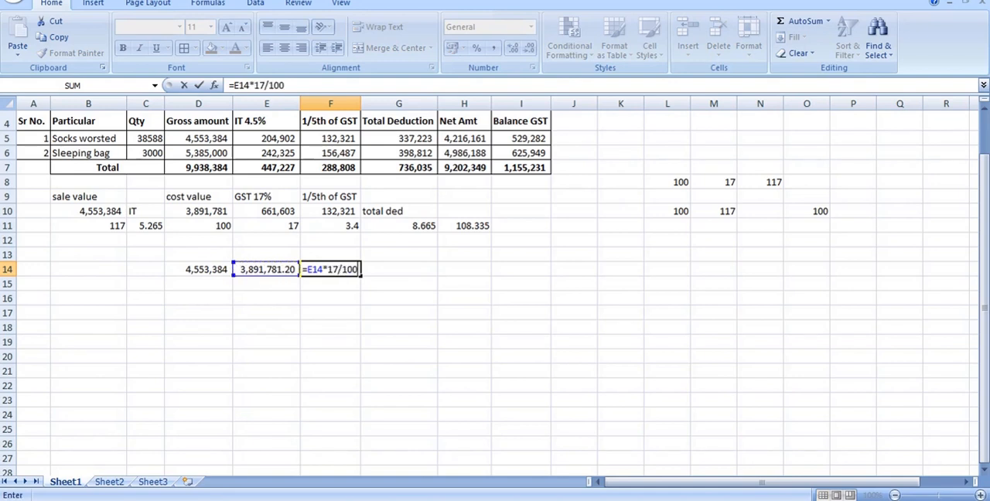
key("Return")
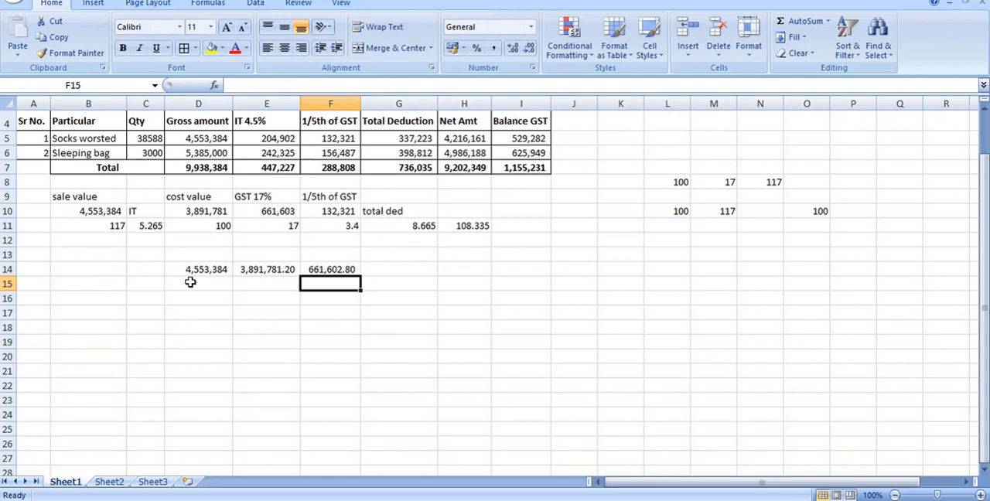
Label the amounts in D14:F14 with the row 13 headings "sales value", "cost value" and "GST".
left_click(200, 246)
type("sal")
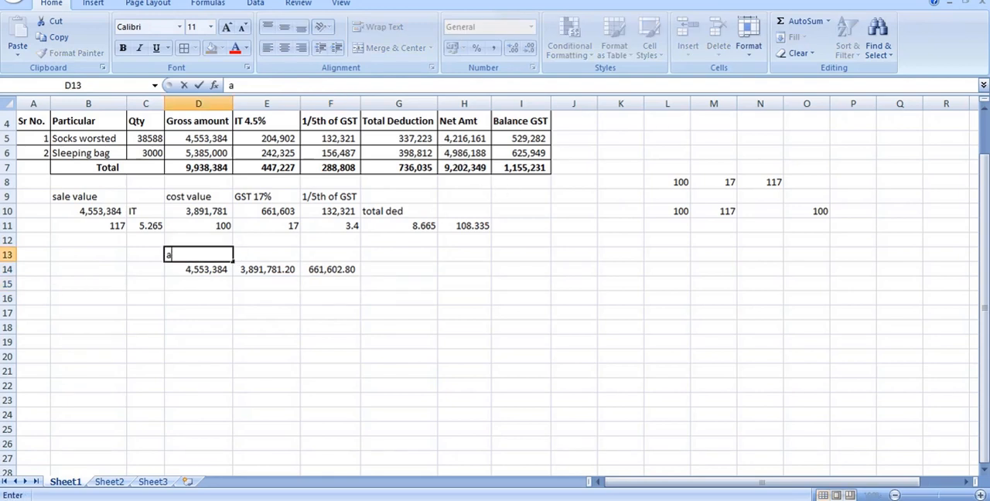
type("es value")
key("Tab")
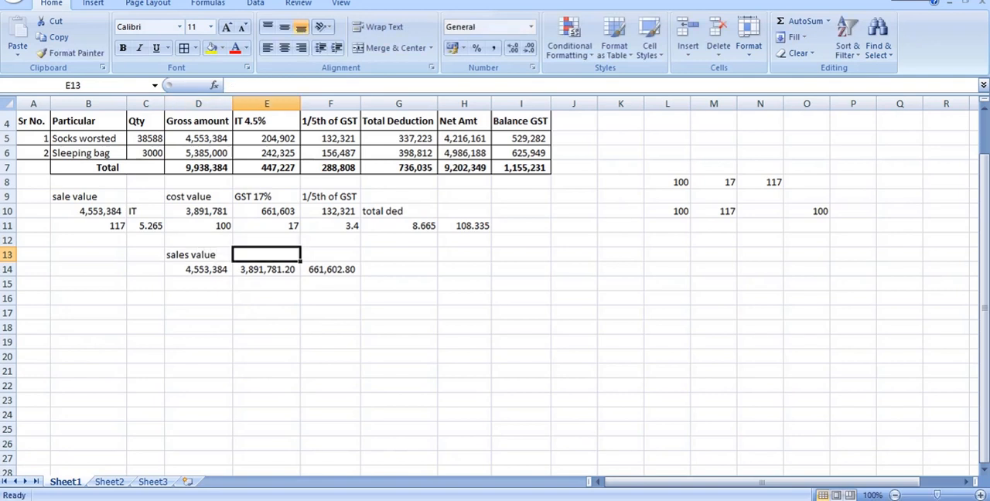
type("cost value")
key("Tab")
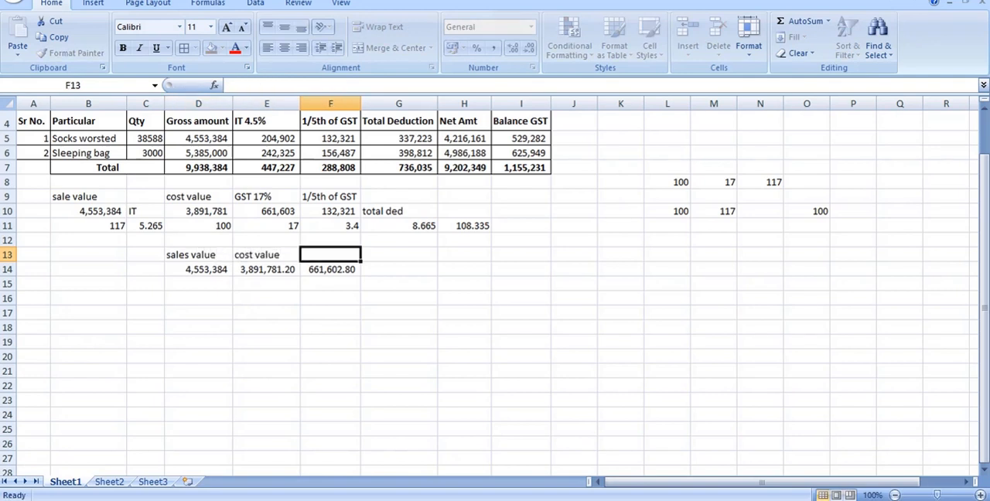
type("GDT")
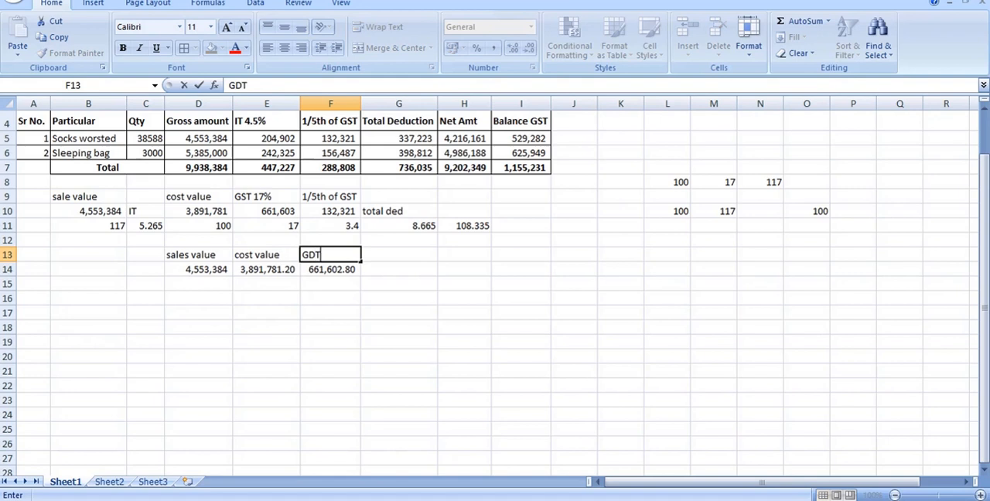
key("Tab")
key("Left")
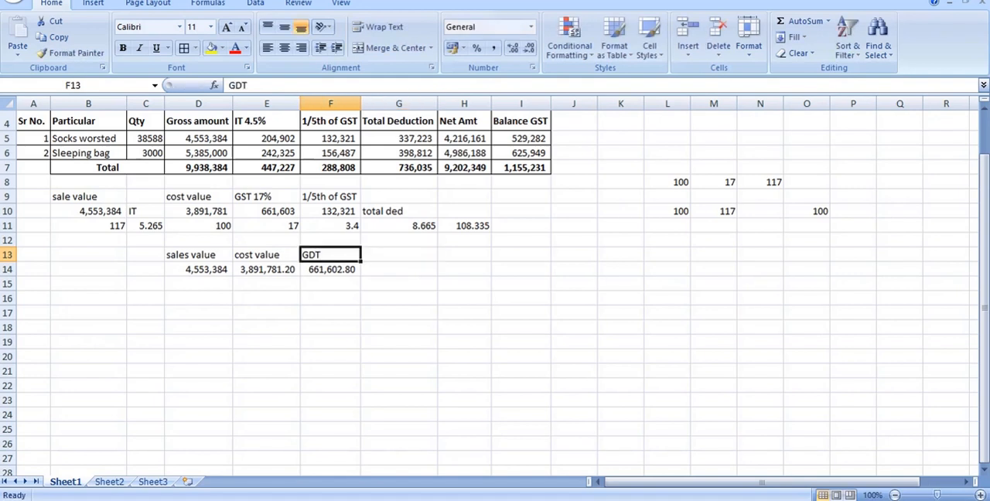
type("GST")
key("Tab")
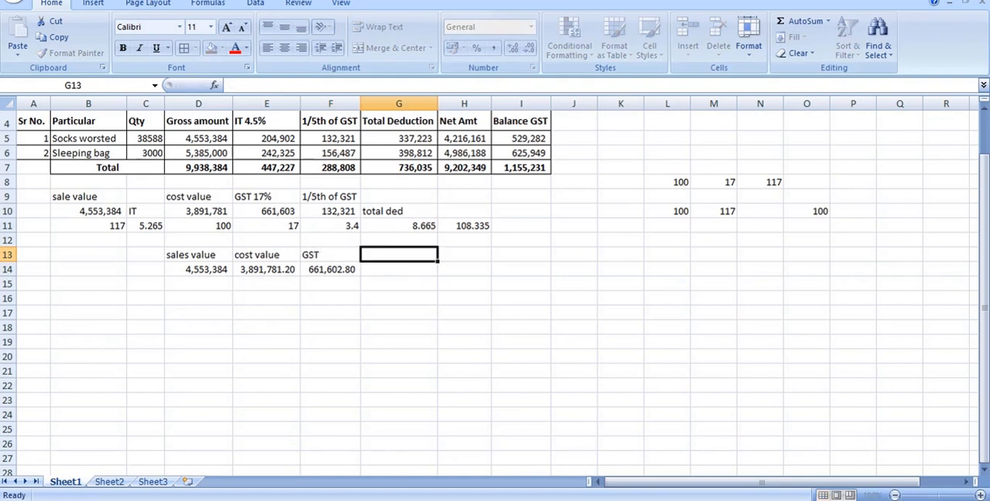
Add the heading "1/5th" in G13 and calculate one fifth of the GST in G14 with =F14/5.
type("=")
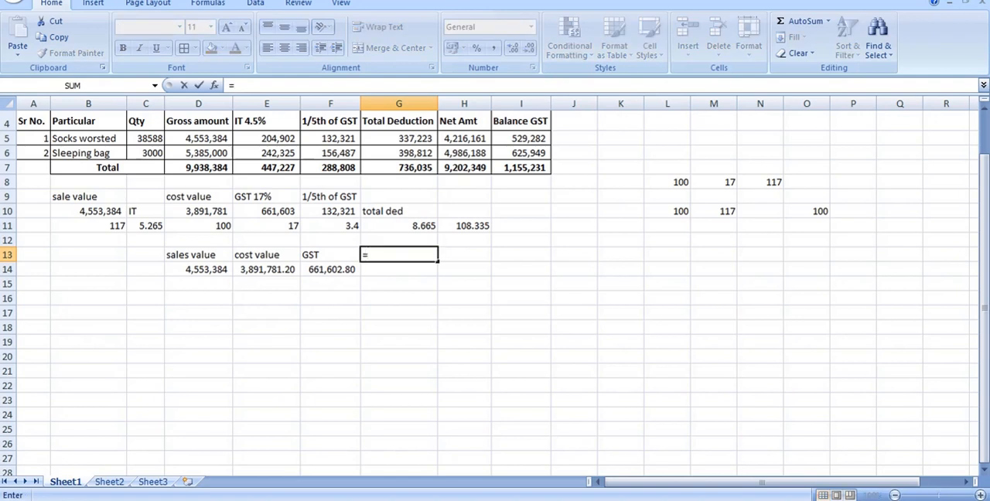
key("BackSpace")
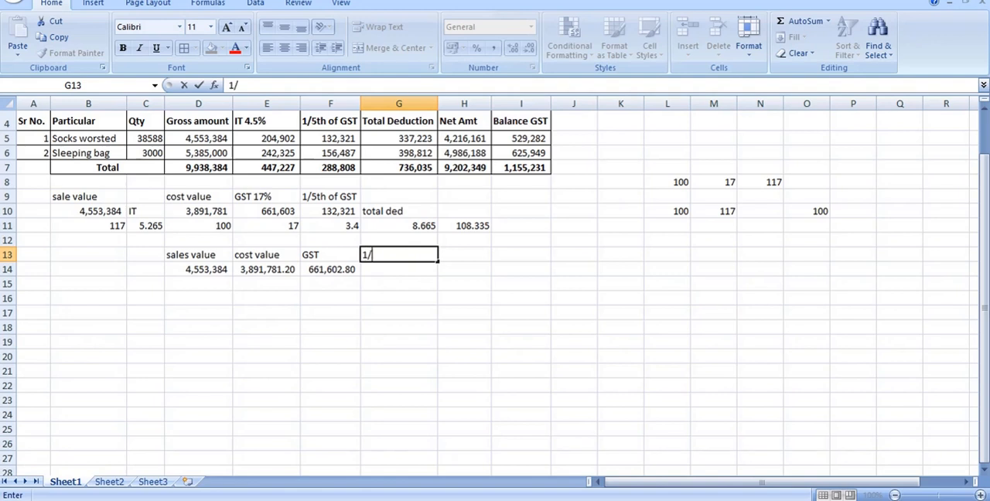
type("1/5th")
key("Return")
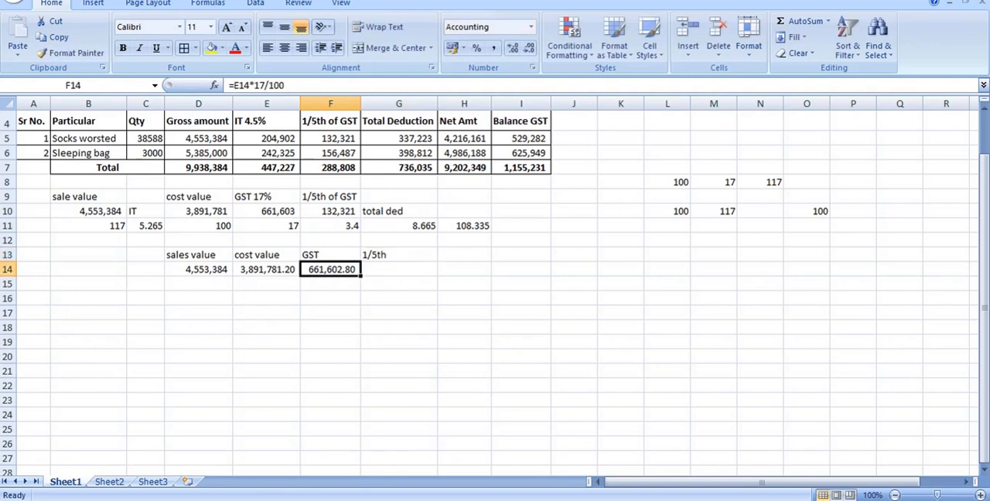
key("Right")
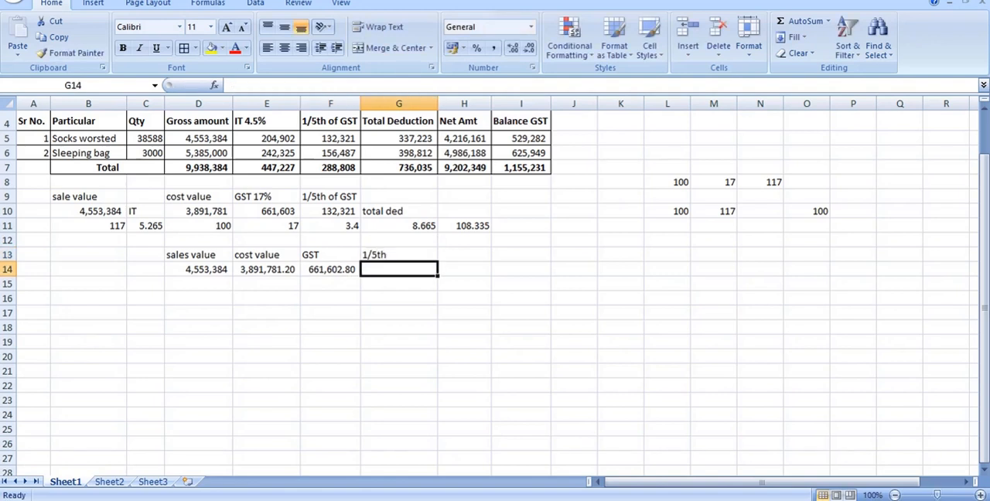
type("=")
key("Left")
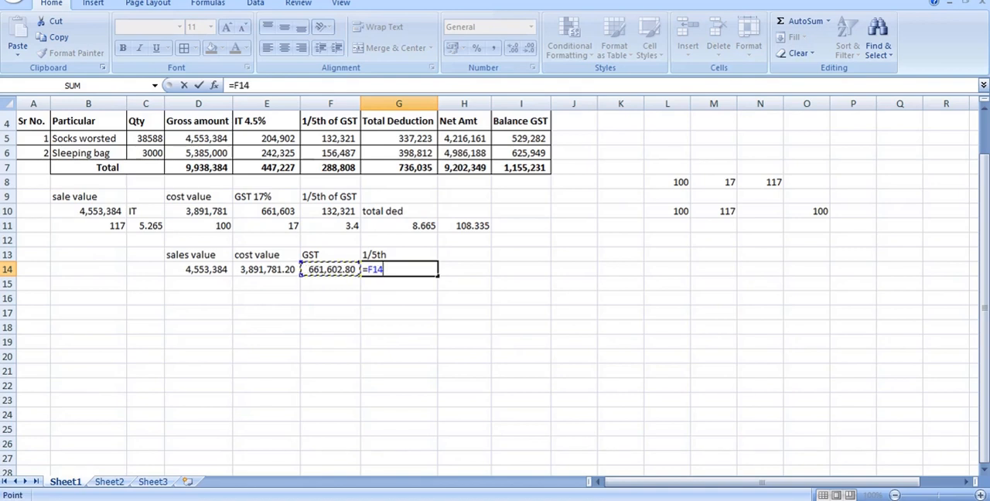
type("/5")
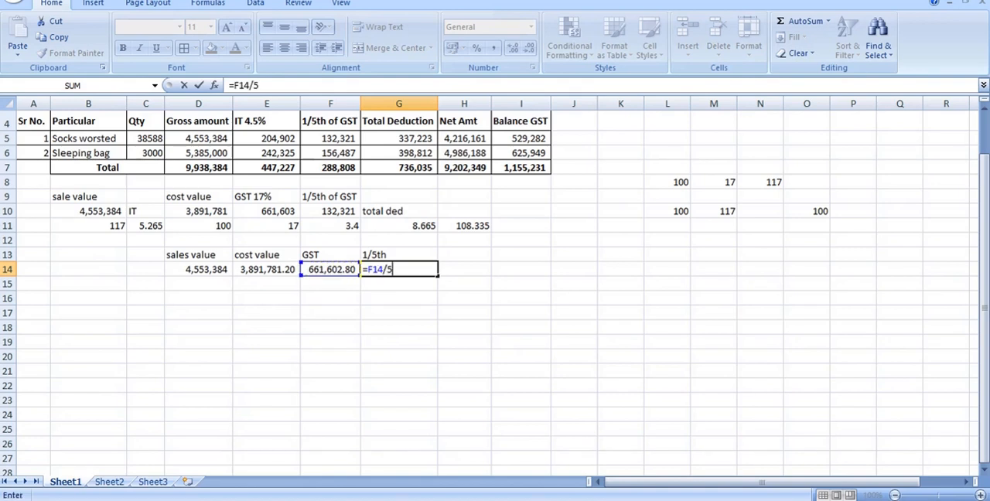
key("Return")
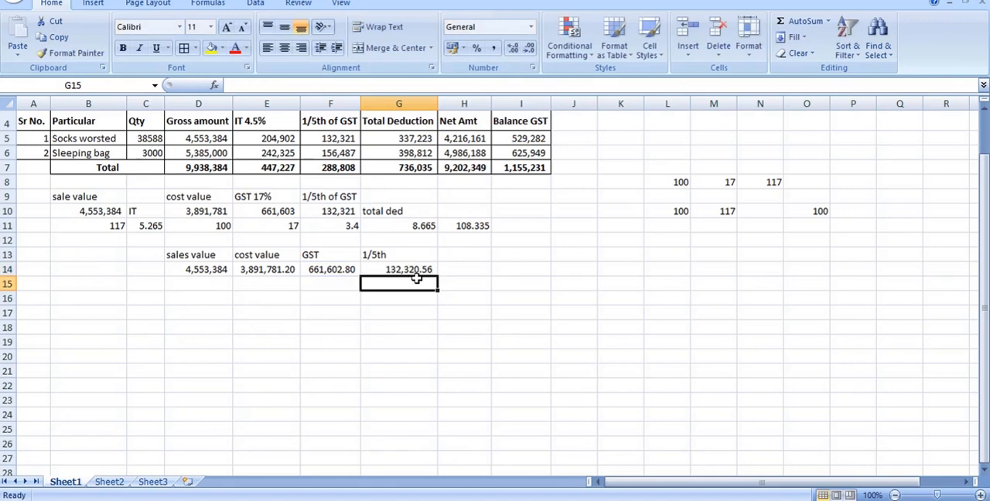
Format the amounts in D14:G14 to show no decimal places.
left_click_drag(414, 271, 201, 270)
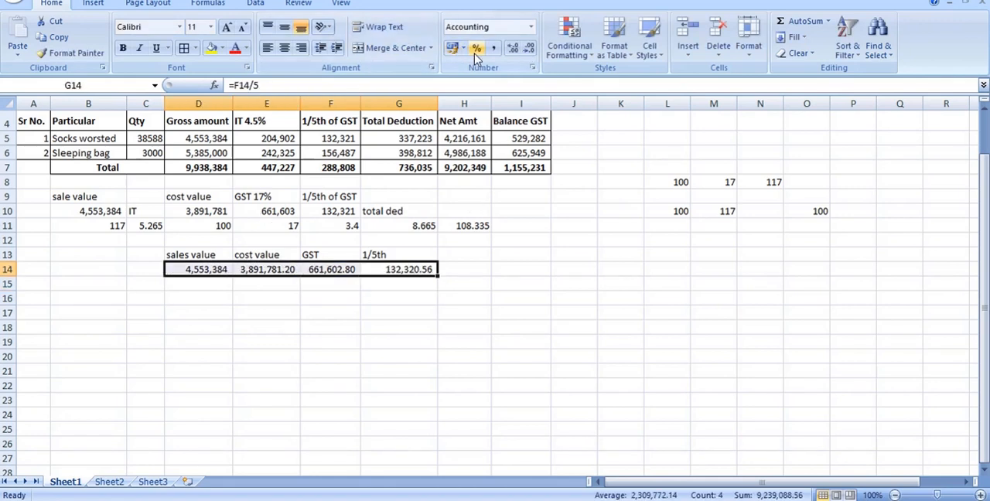
left_click(529, 49)
left_click(528, 49)
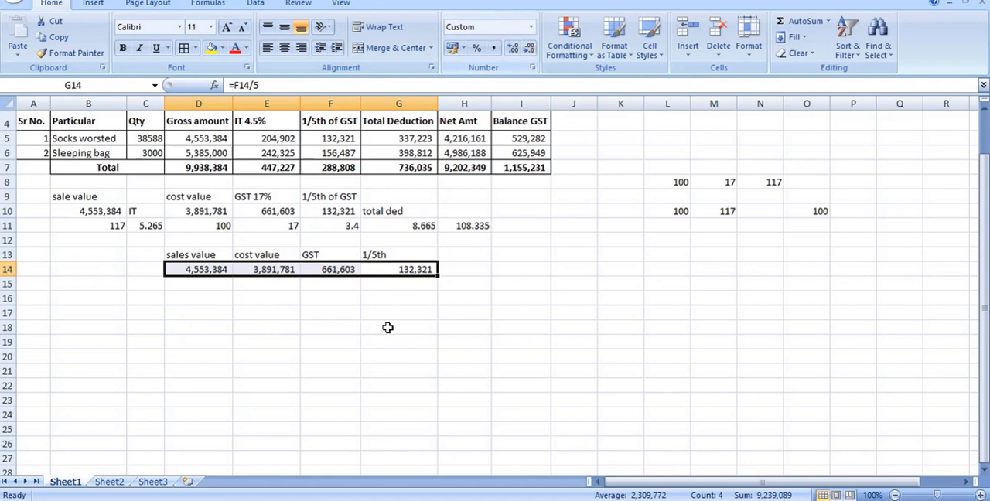
Add the heading "Bal GST" in H13 and calculate the balance in H14 with =F14-G14.
left_click(448, 257)
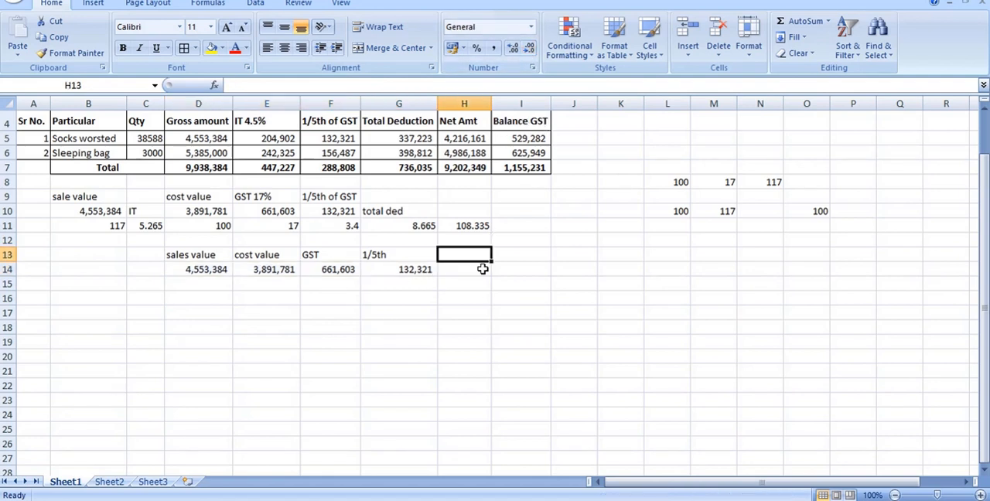
type("Bal GST")
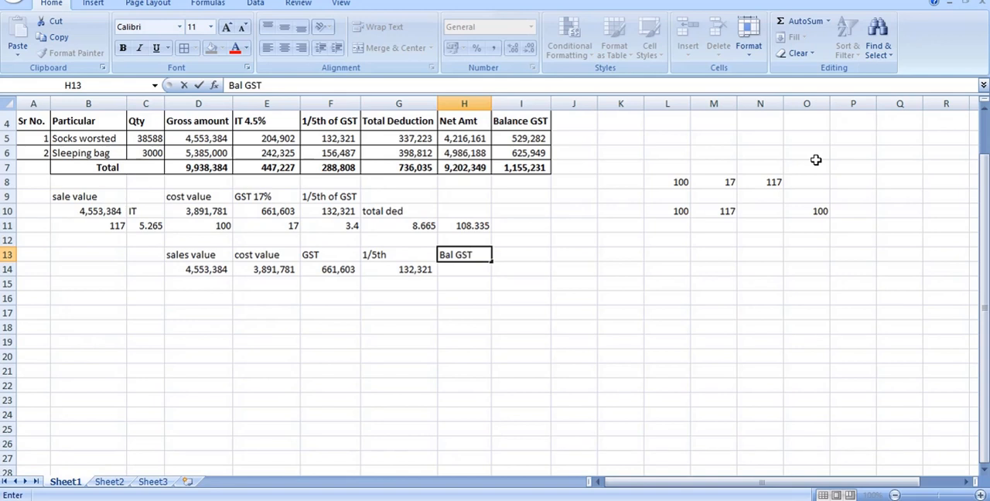
key("Return")
type("=")
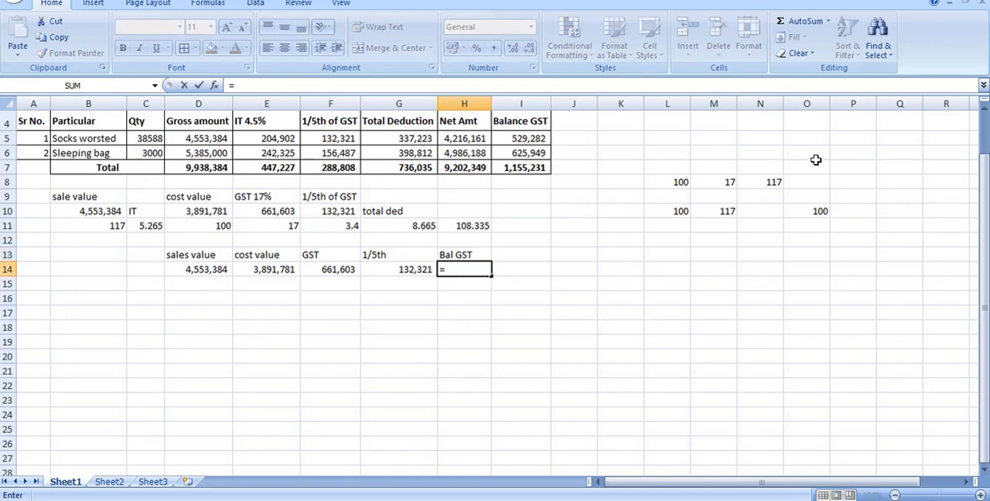
left_click(329, 270)
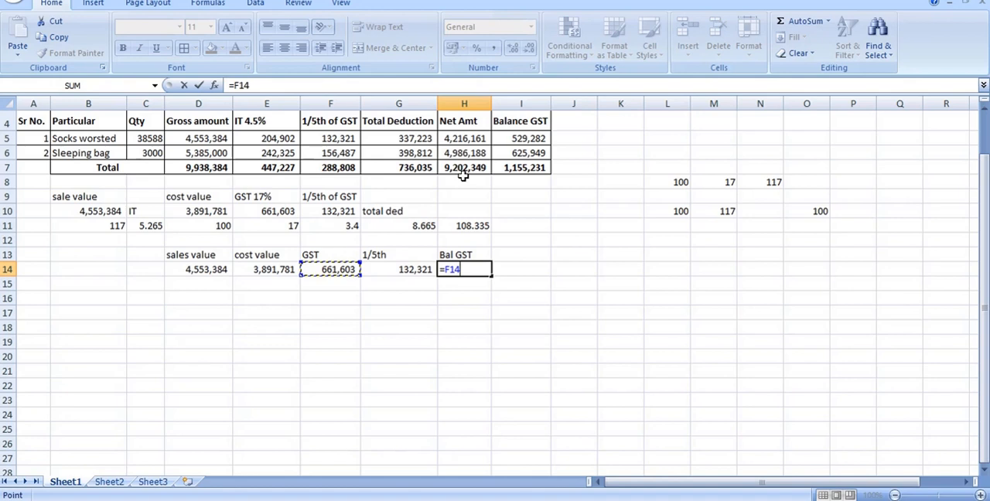
type("-")
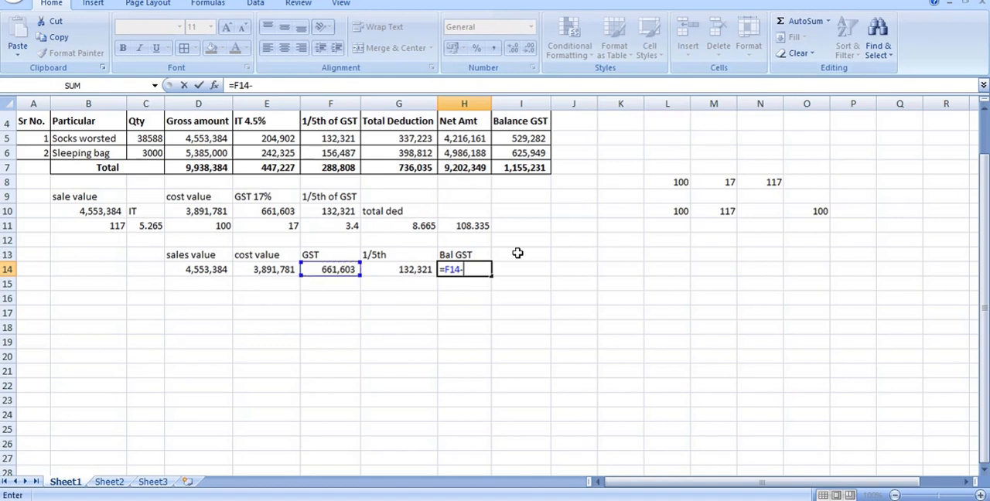
left_click(430, 269)
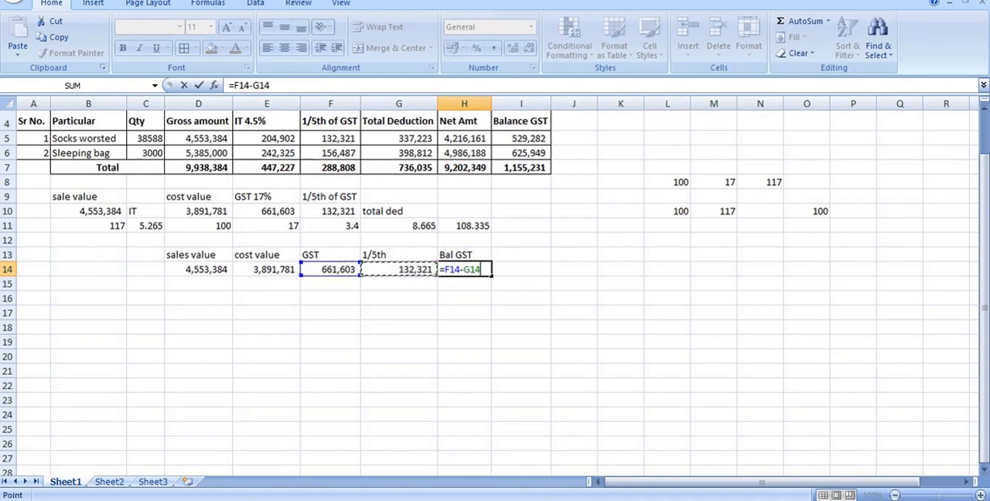
key("Return")
Compare the Balance GST formula in I5 with the worked calculations in B9:H14.
scroll(460, 181, "up", 1)
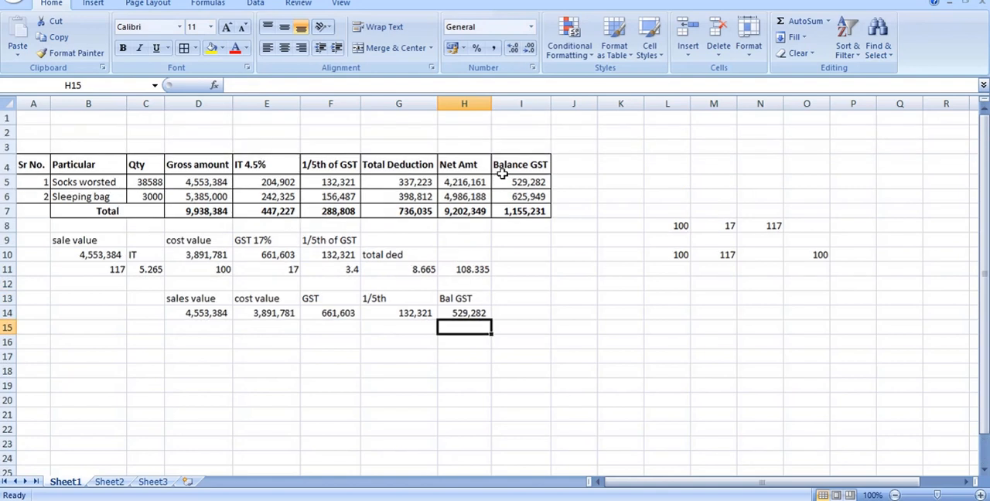
left_click(512, 181)
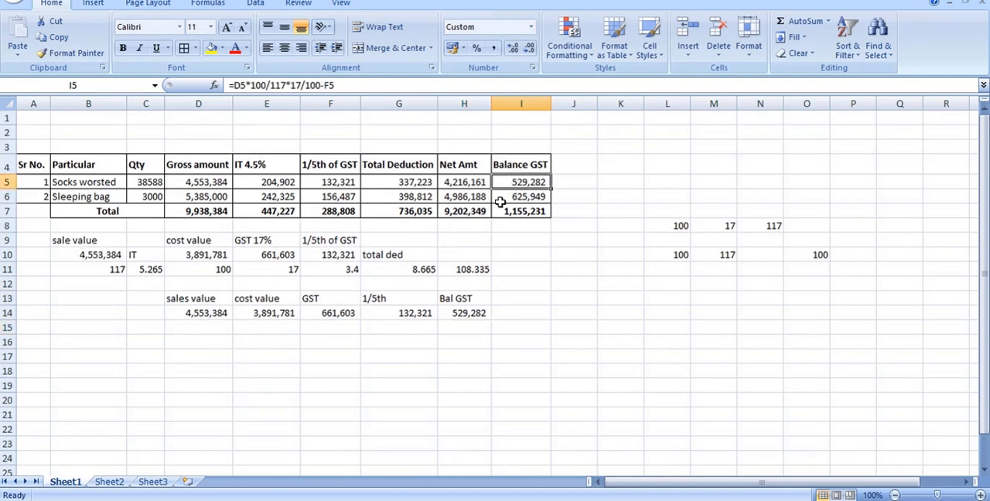
left_click(116, 243)
left_click_drag(128, 245, 460, 313)
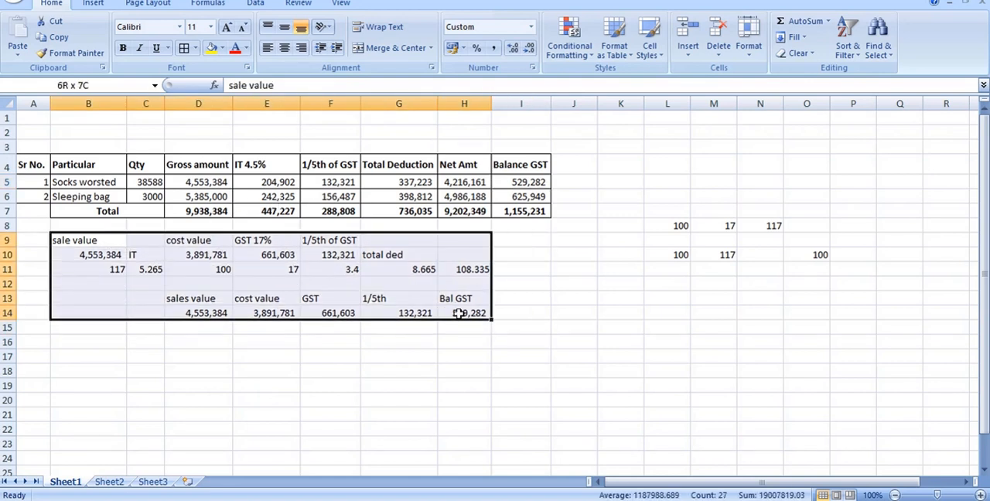
left_click(392, 298)
Calculate the balance GST of the 117/100/17 example in I11 with the formula =E11-F11.
left_click(278, 269)
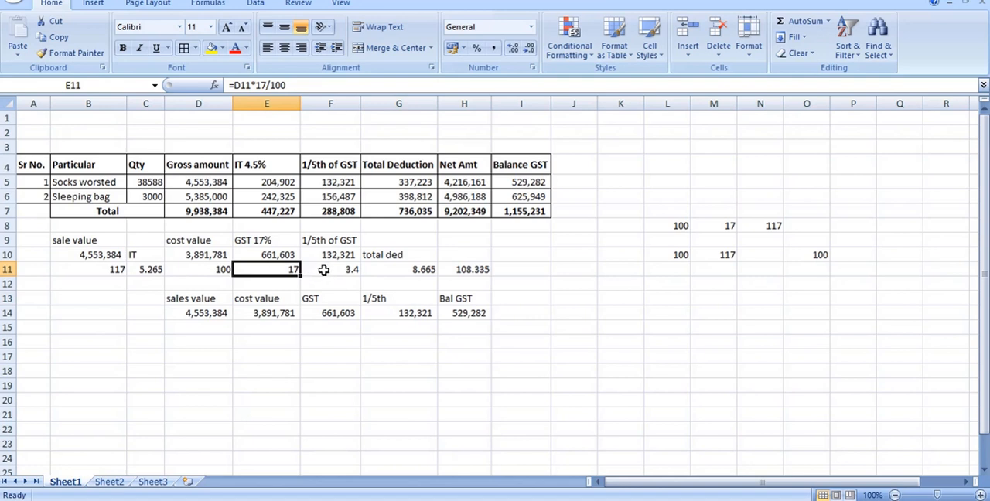
left_click(345, 269)
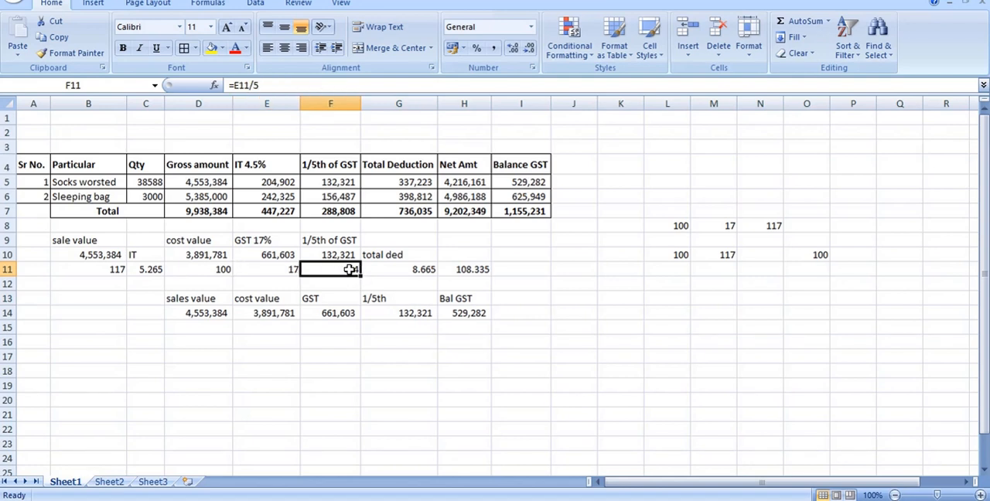
left_click(518, 270)
type("=")
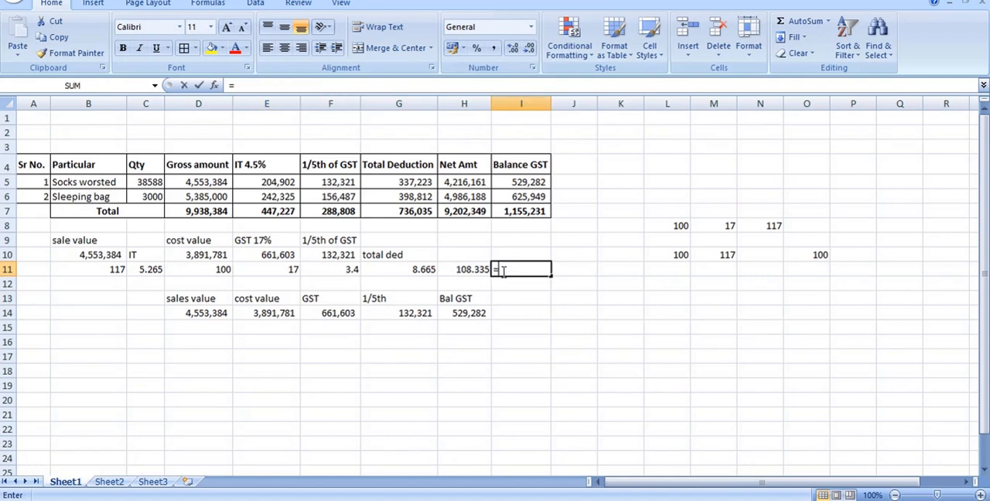
left_click(292, 273)
type("-")
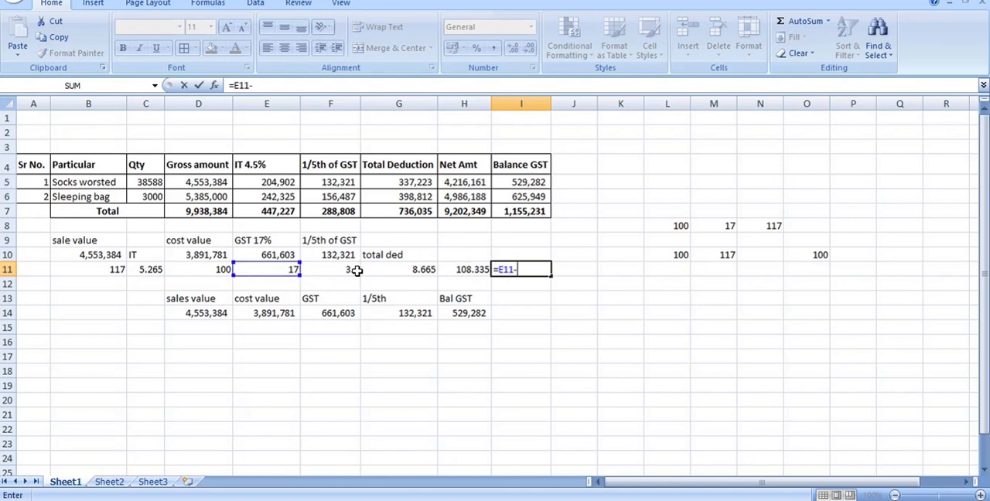
left_click(354, 270)
key("Return")
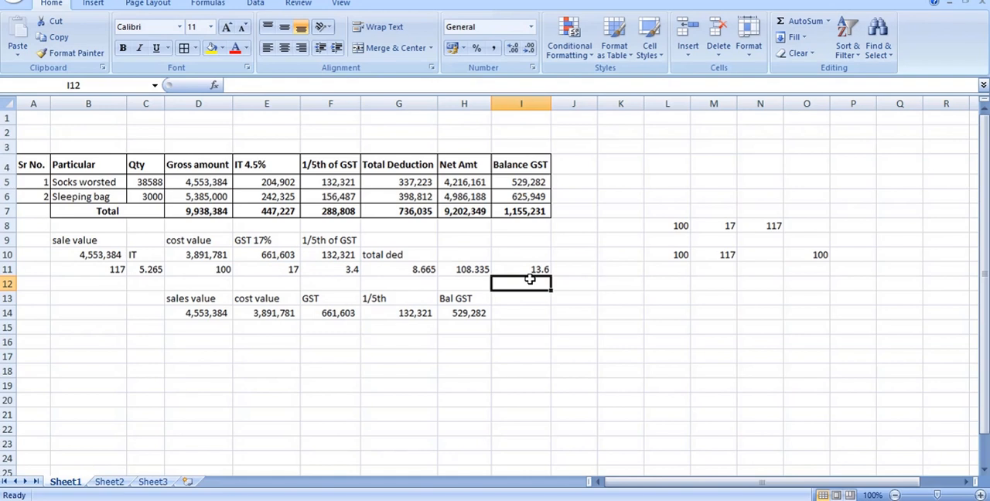
Compare the example's balance GST formula in I11 and its inputs E11:F11 with the Socks worsted formula in I5.
left_click(537, 270)
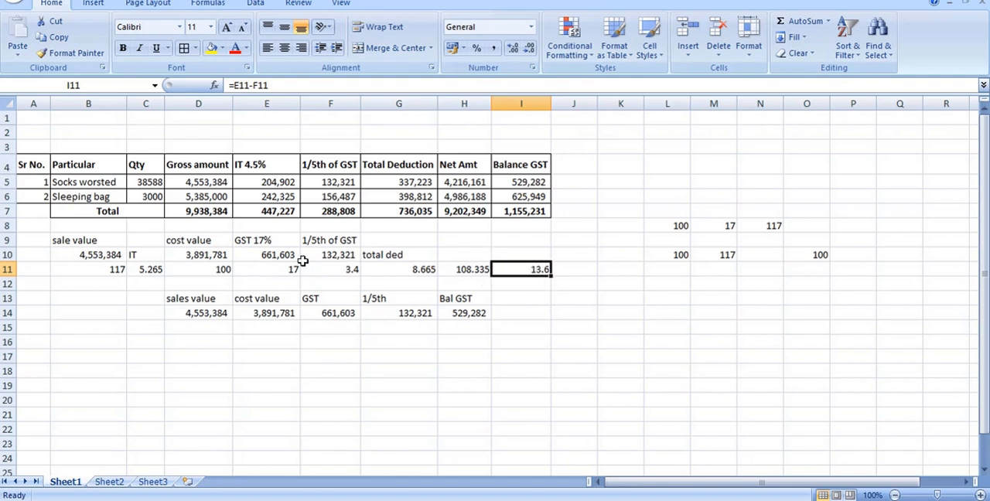
left_click_drag(274, 273, 328, 269)
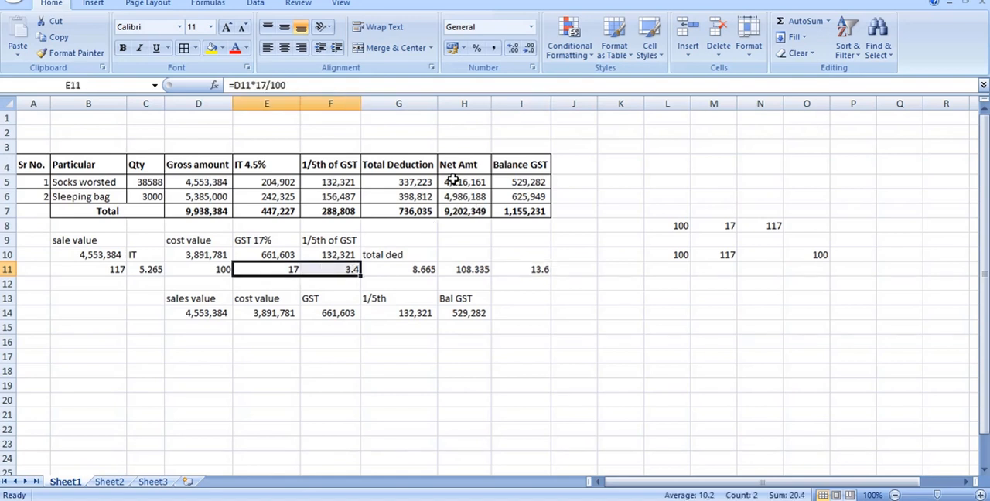
left_click(530, 180)
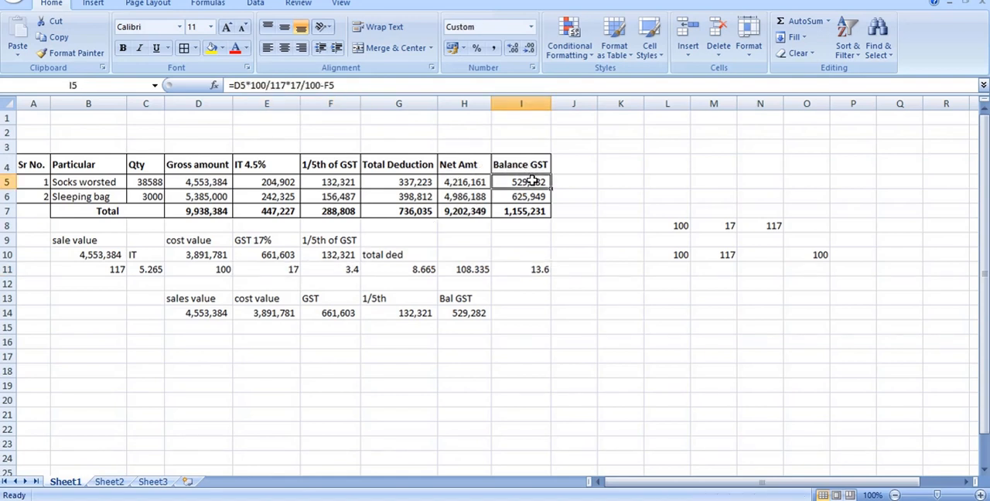
Review the Sleeping bag row's quantity, gross amount, 4.5% income tax and 1/5th of GST formulas in C6:F6.
left_click_drag(78, 198, 154, 198)
left_click(153, 197)
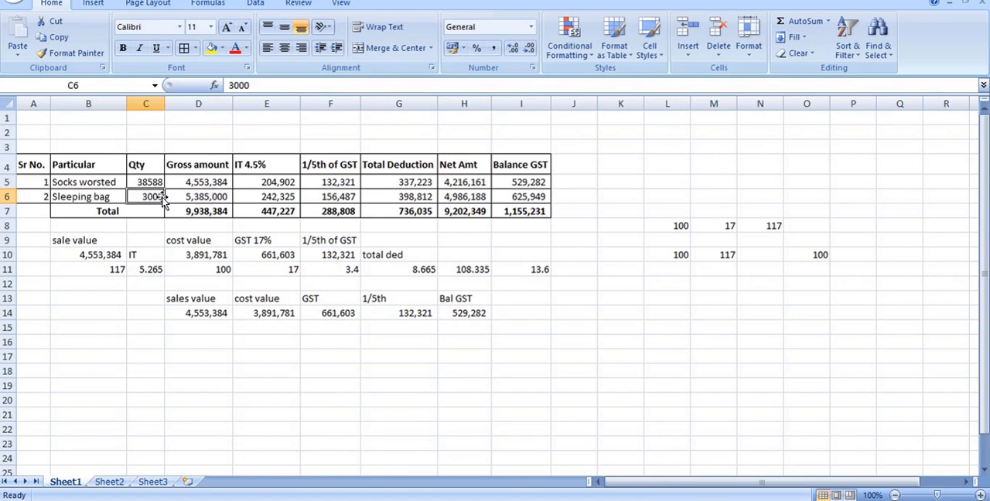
left_click(219, 199)
left_click(280, 196)
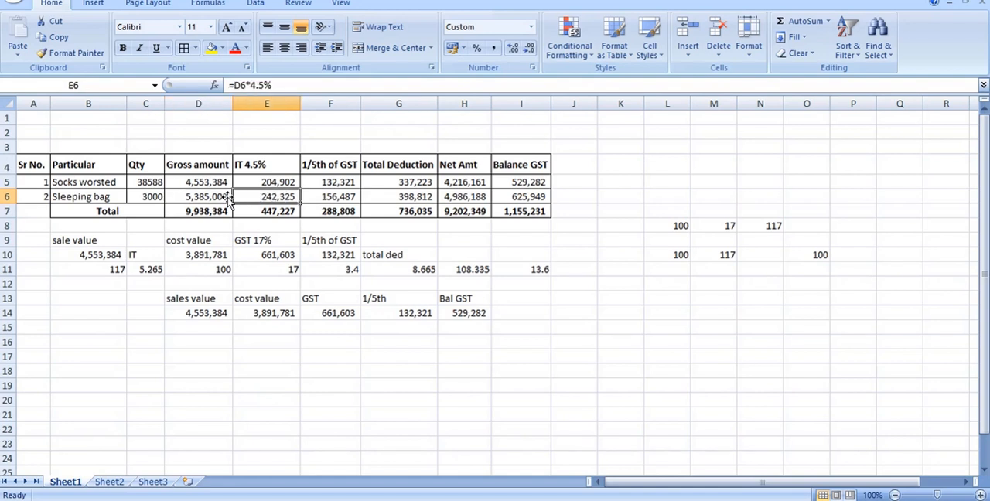
left_click(220, 197)
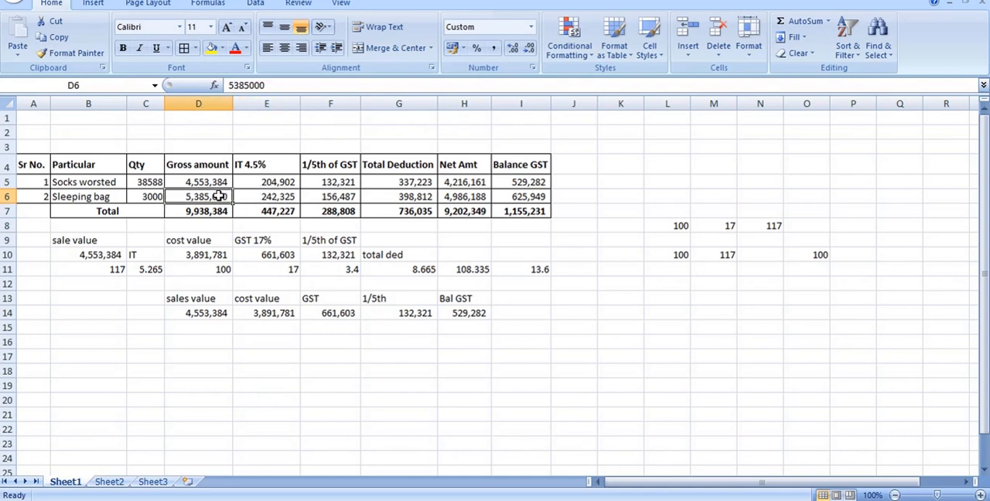
left_click(343, 202)
left_click(222, 199)
left_click(325, 198)
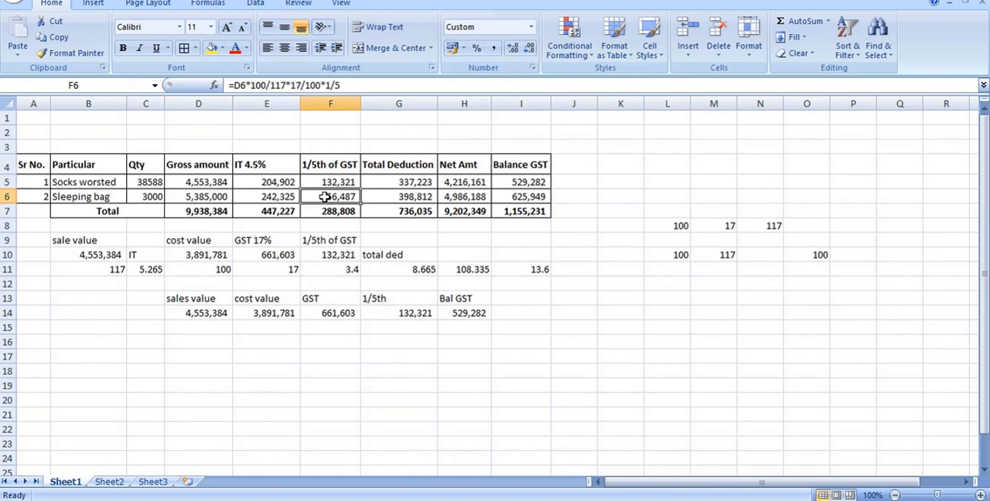
Examine the Sleeping bag formulas for total deduction, net amount and balance GST in G6:I6, plus the balance GST total in I7.
left_click(397, 199)
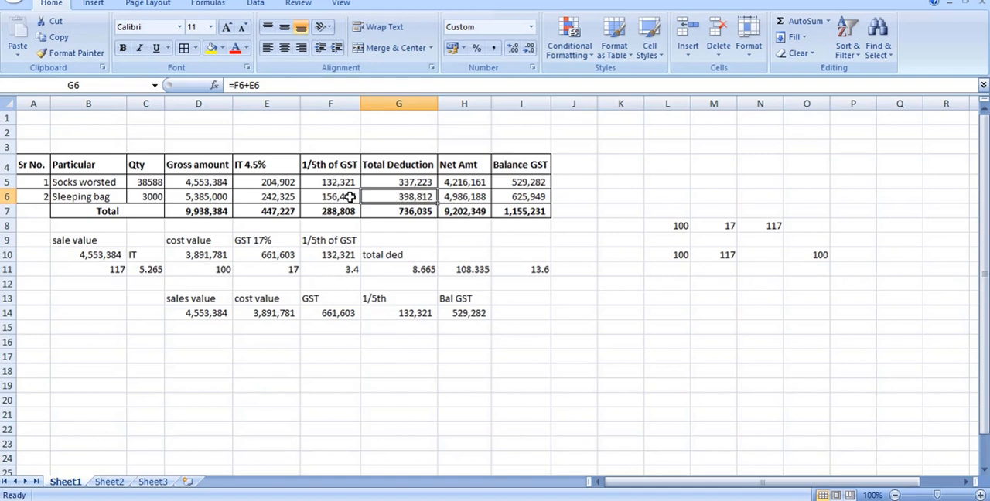
left_click_drag(340, 198, 251, 198)
double_click(402, 199)
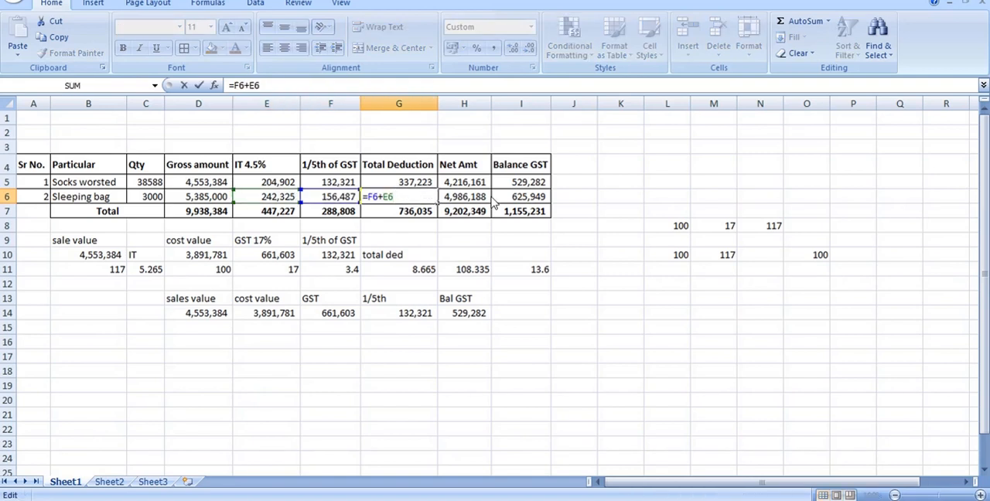
left_click(466, 198)
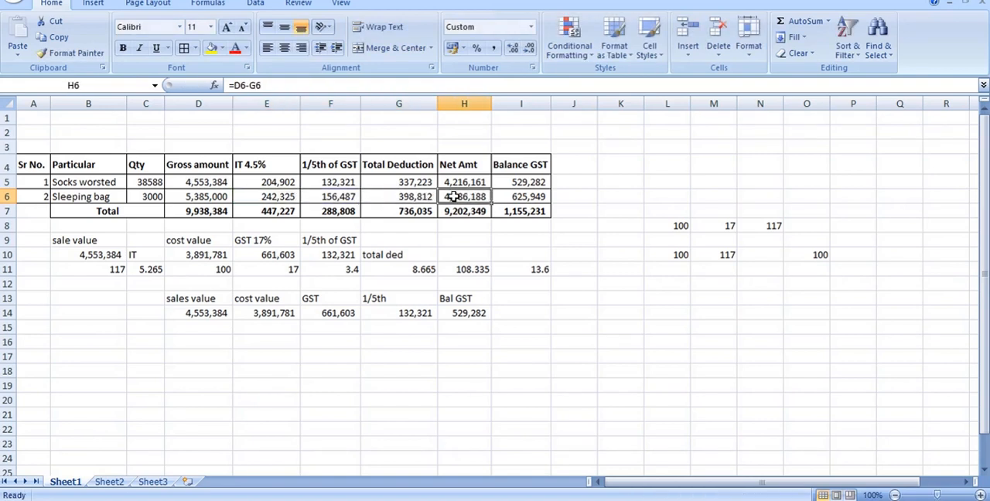
double_click(455, 197)
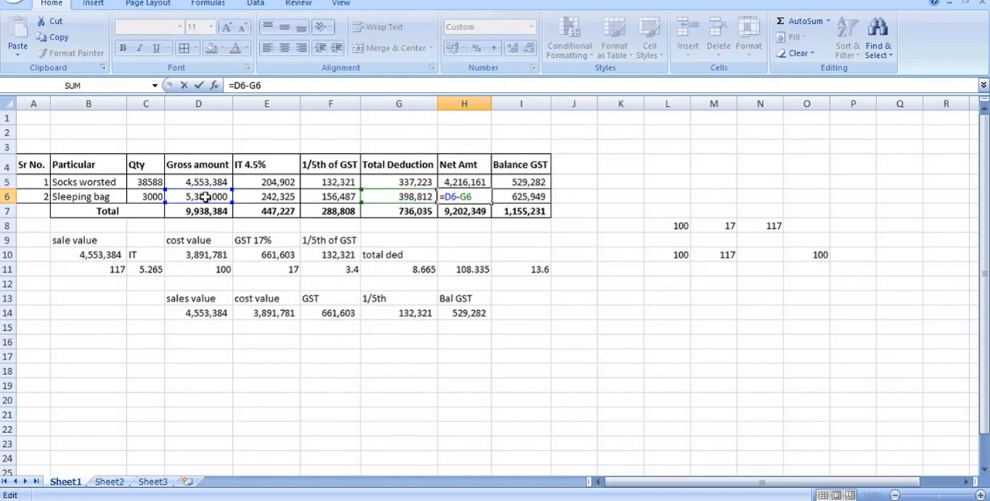
key("Escape")
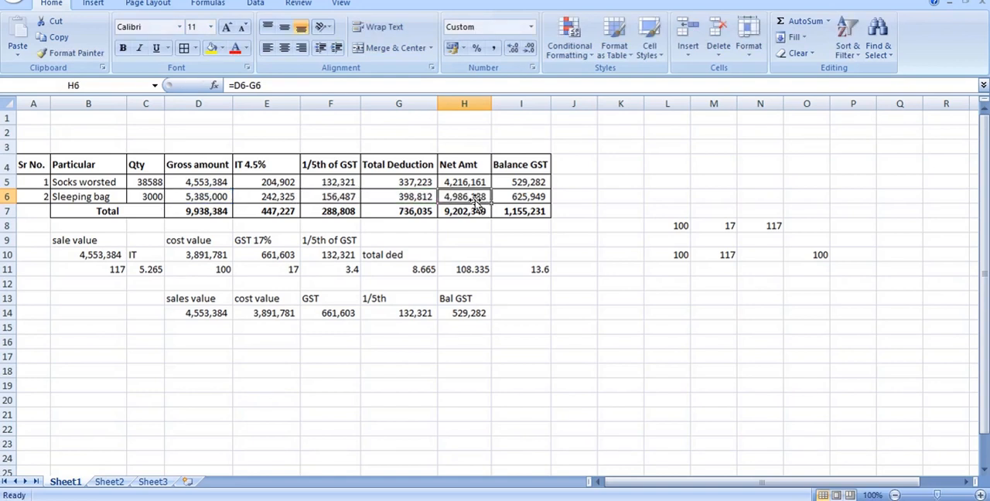
left_click(515, 197)
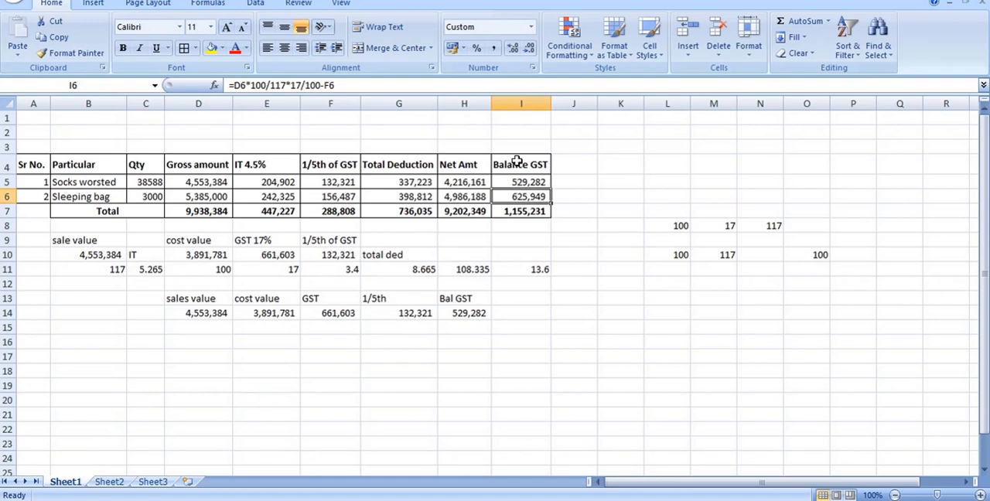
left_click(340, 197)
left_click(513, 196)
left_click(530, 214)
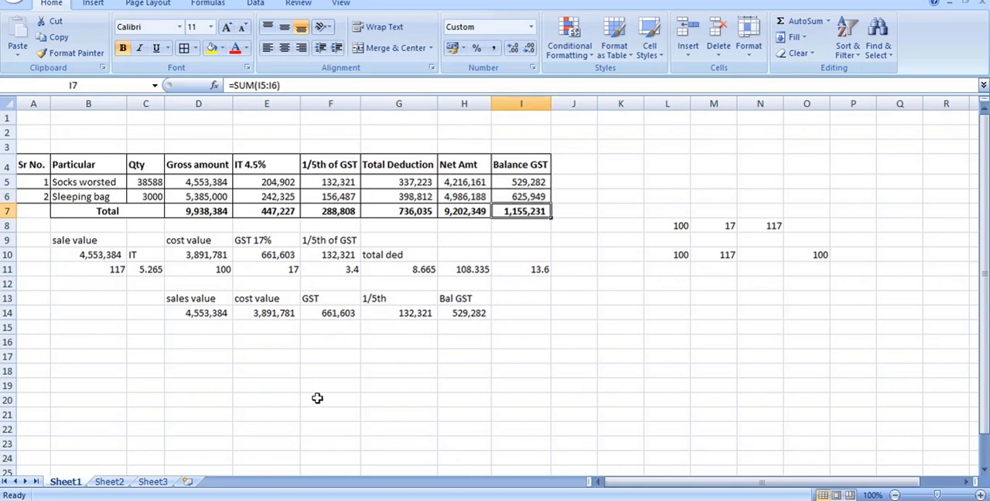
View the certificate image in Photos, return to the Excel table and examine the 1/5th of GST amounts in F5:F6.
key("alt+Tab")
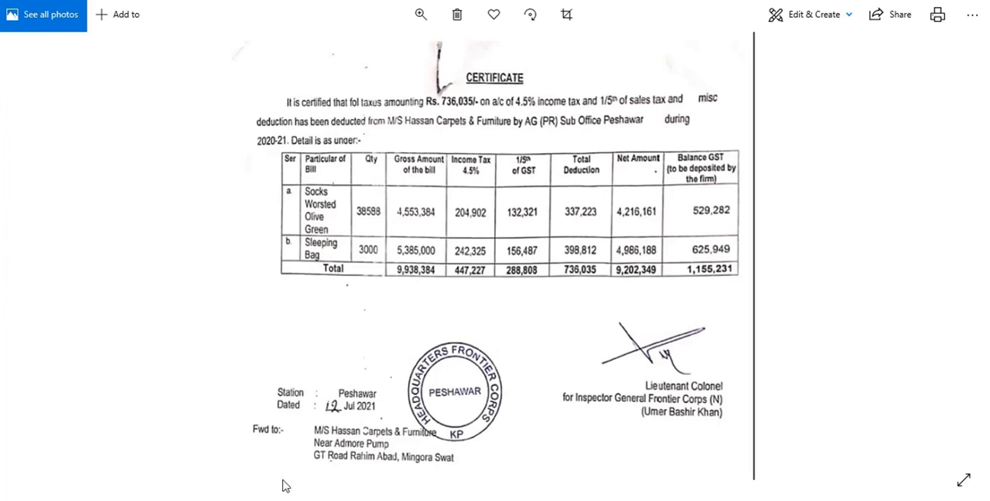
key("alt+Tab")
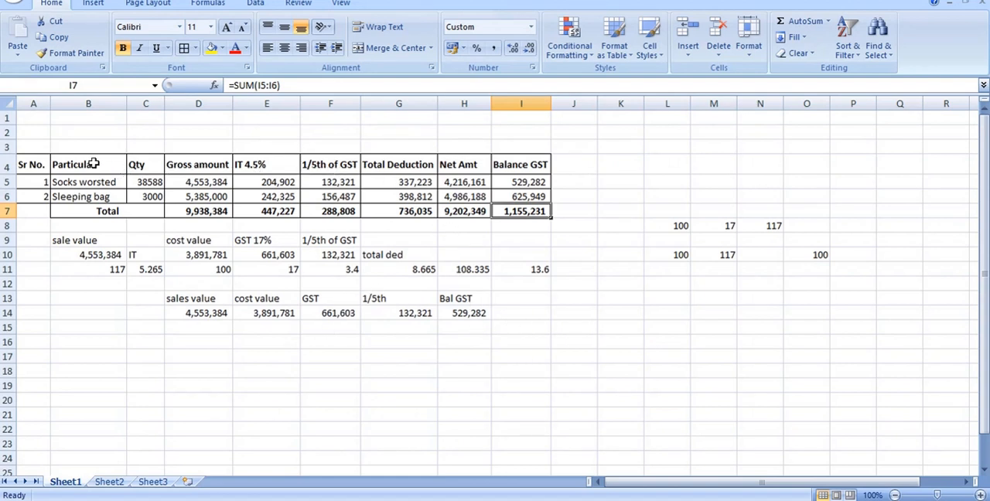
left_click_drag(98, 163, 388, 198)
left_click(322, 182)
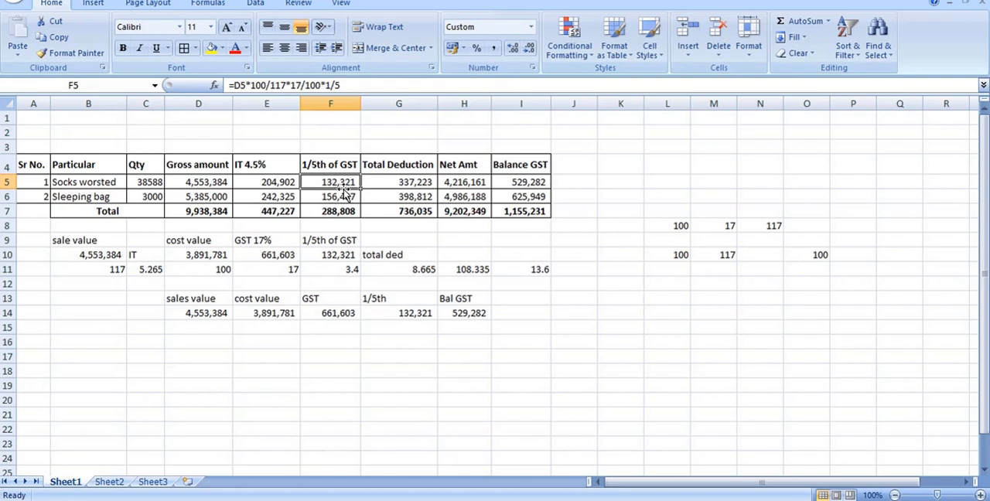
key("Down")
left_click_drag(337, 181, 338, 196)
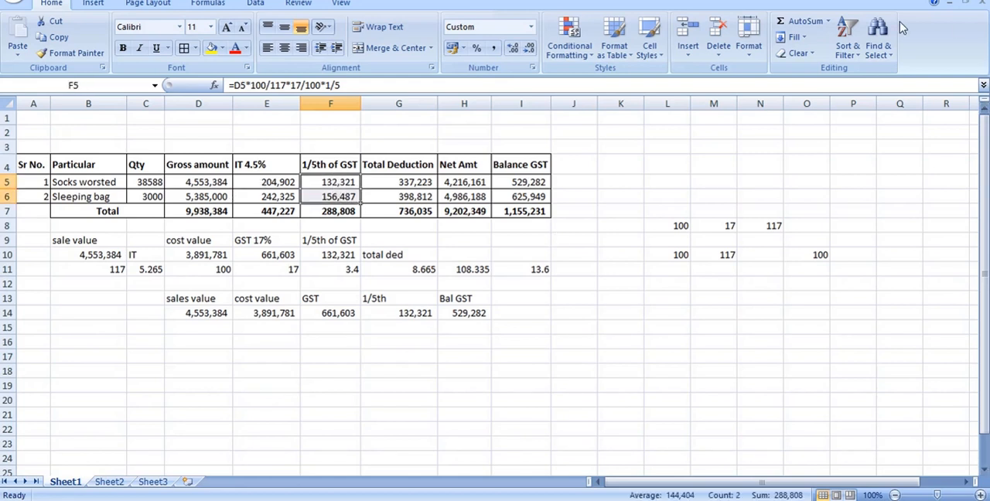
left_click(331, 181)
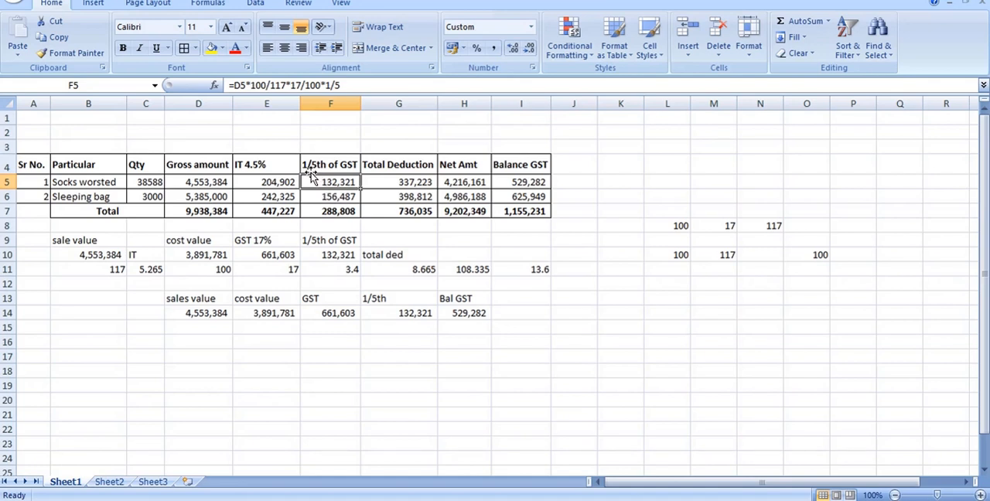
Examine the 4.5% income tax formulas for both items in E5:E6.
left_click(270, 183)
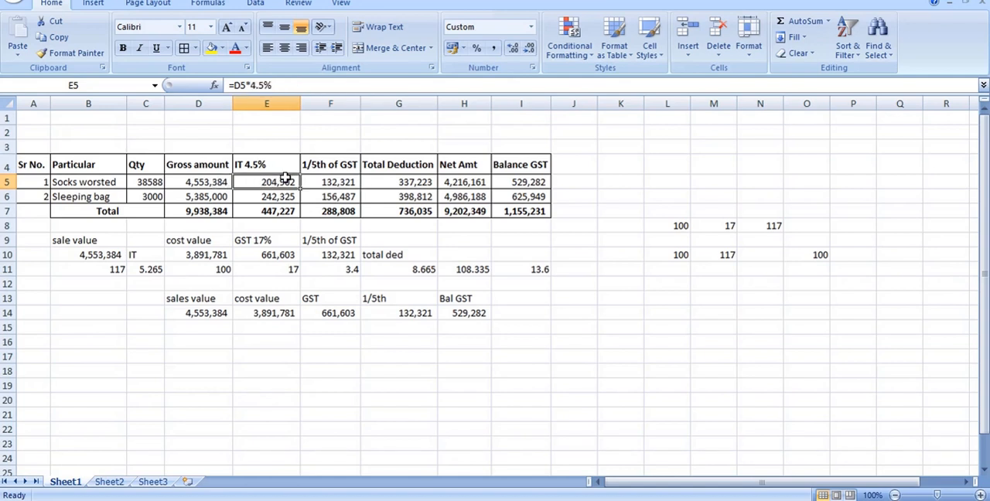
left_click(274, 145)
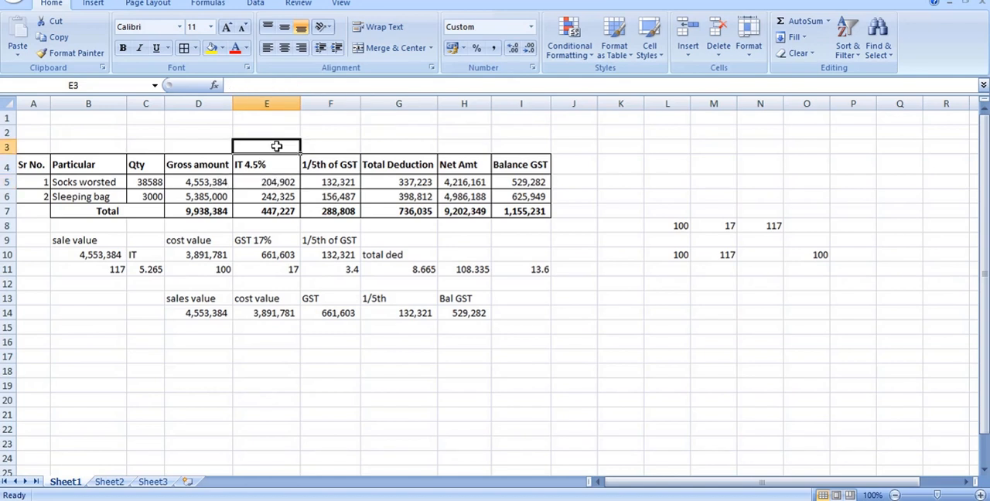
mouse_move(272, 181)
left_mouse_down()
mouse_move(270, 196)
mouse_move(281, 197)
left_mouse_up()
left_click(283, 183)
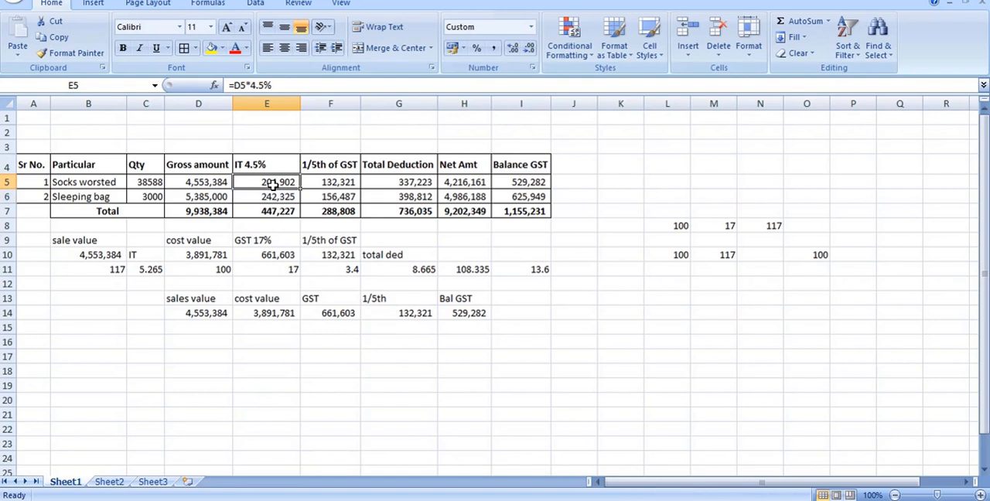
left_click(277, 196)
left_click(266, 181)
left_click(635, 183)
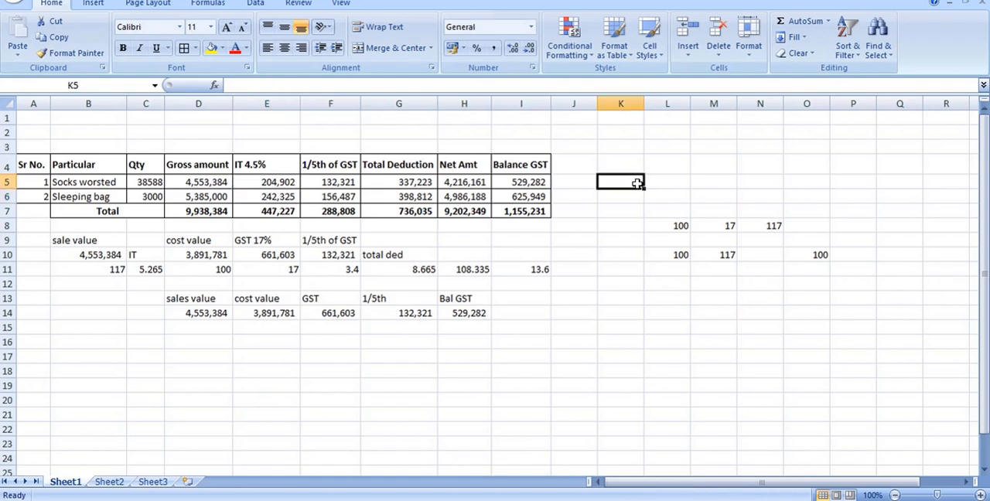
left_click(274, 183)
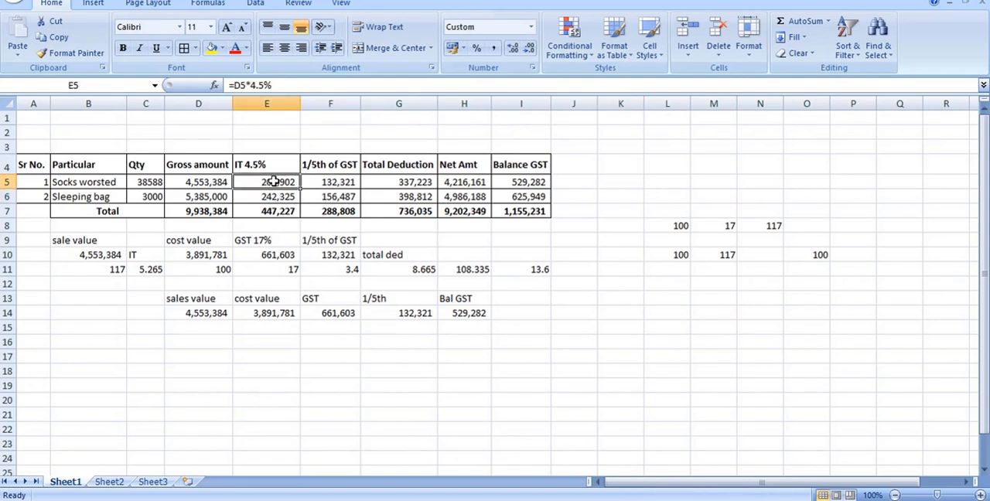
left_click_drag(276, 183, 280, 194)
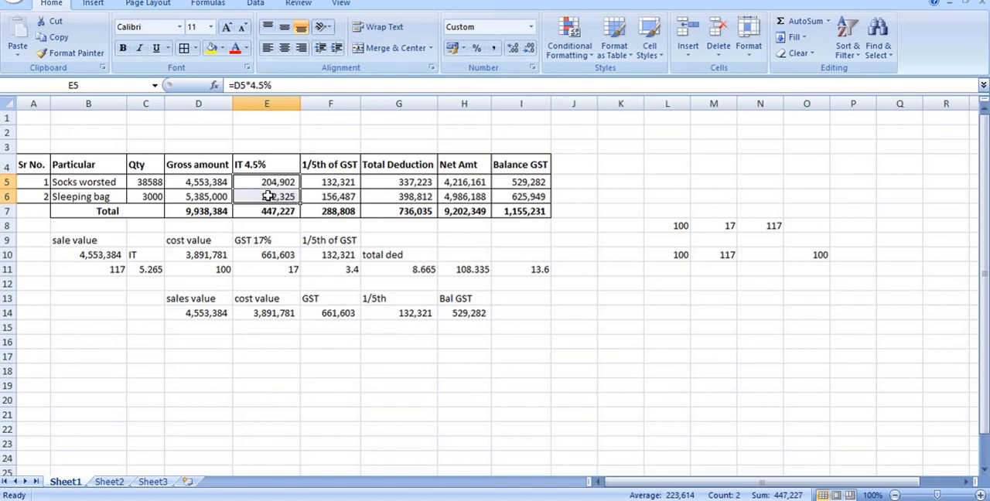
left_click(277, 195)
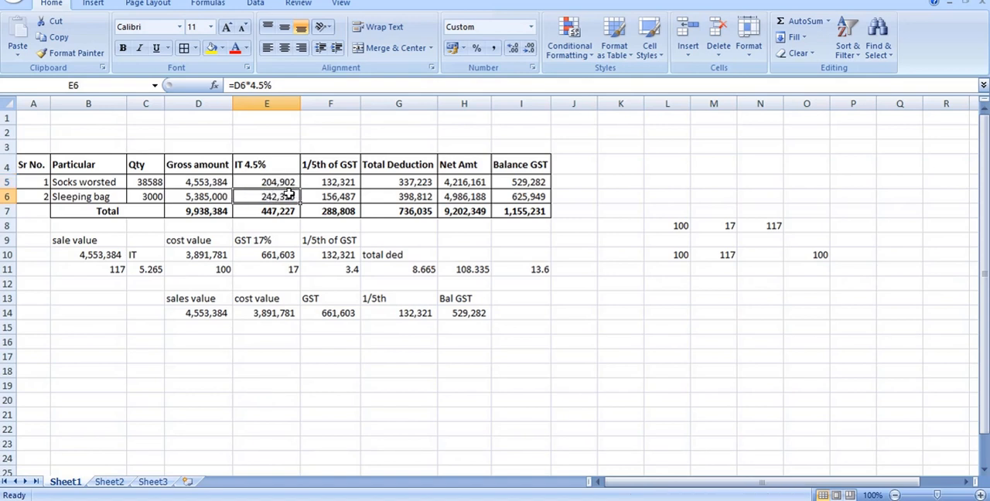
left_click(272, 181)
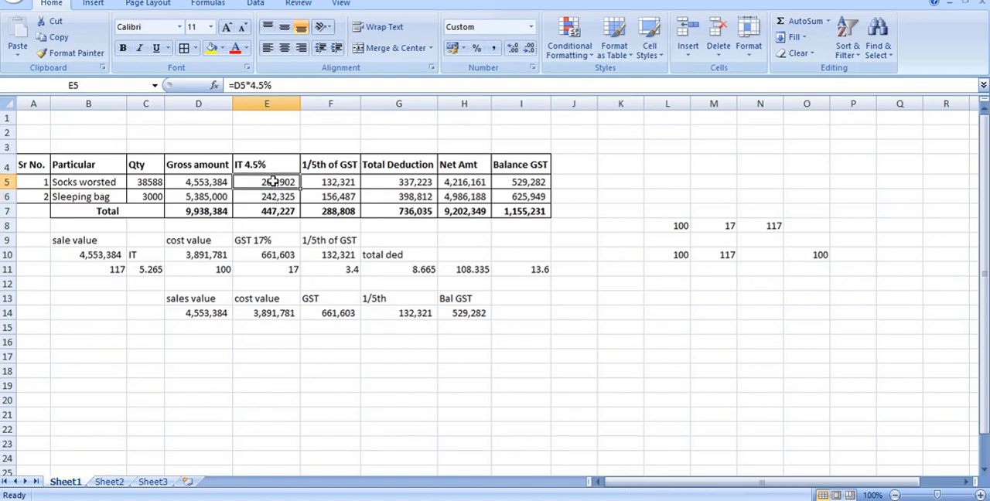
Add a note below the calculations with 153 in F18 and "adjustment" in G18.
left_click(358, 389)
key("Up")
type("53")
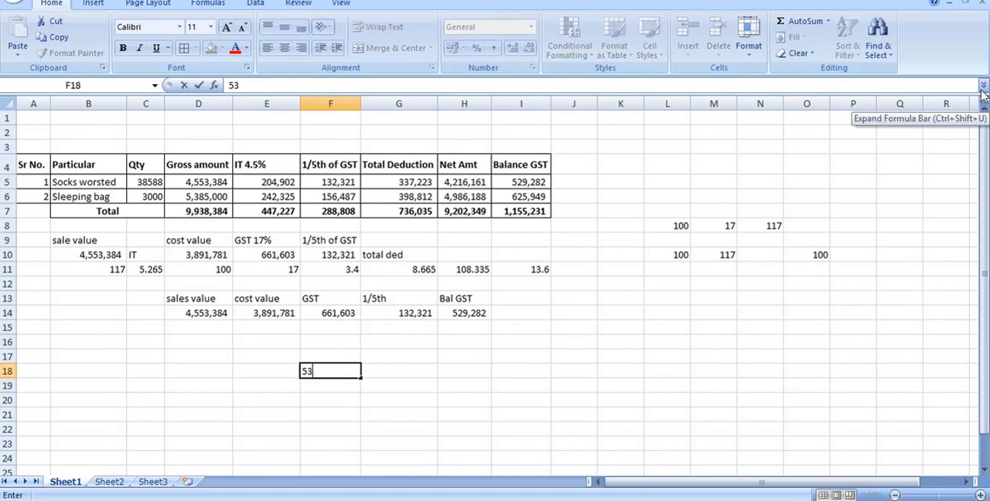
key("BackSpace")
key("BackSpace")
type("153")
key("Tab")
type("a")
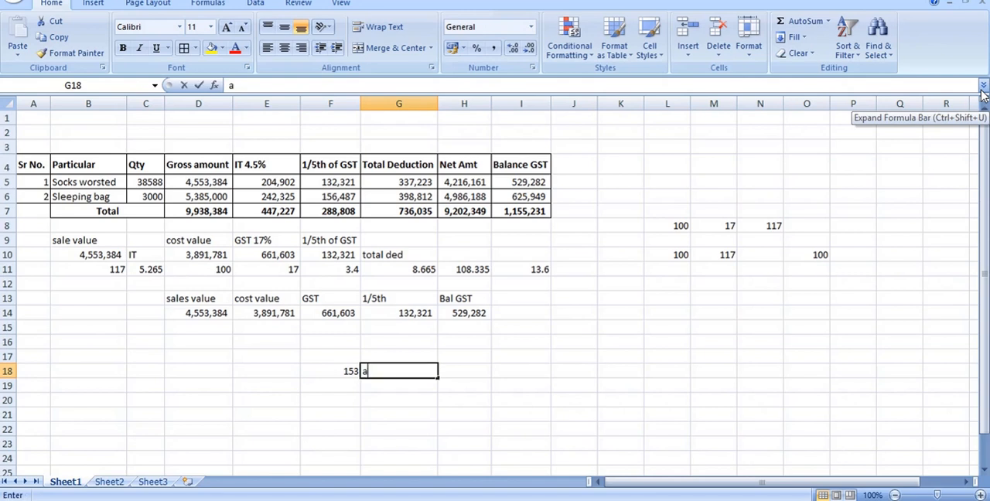
type("djustment")
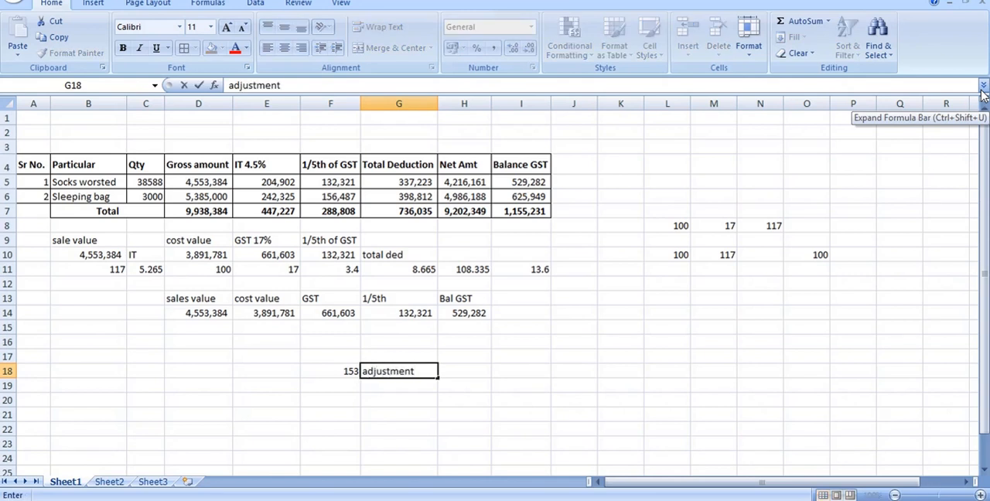
key("Return")
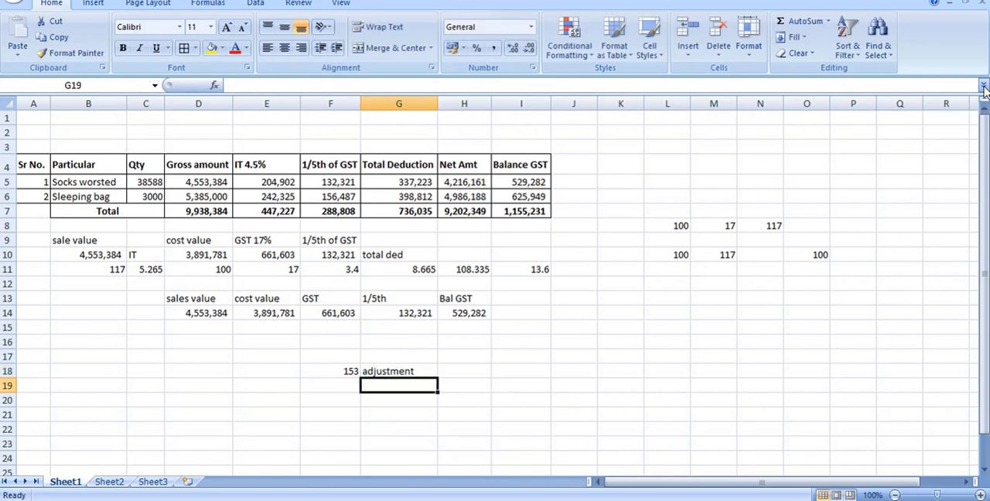
Look over the certificate image in Photos once more and return to the Excel worksheet.
left_click(298, 500)
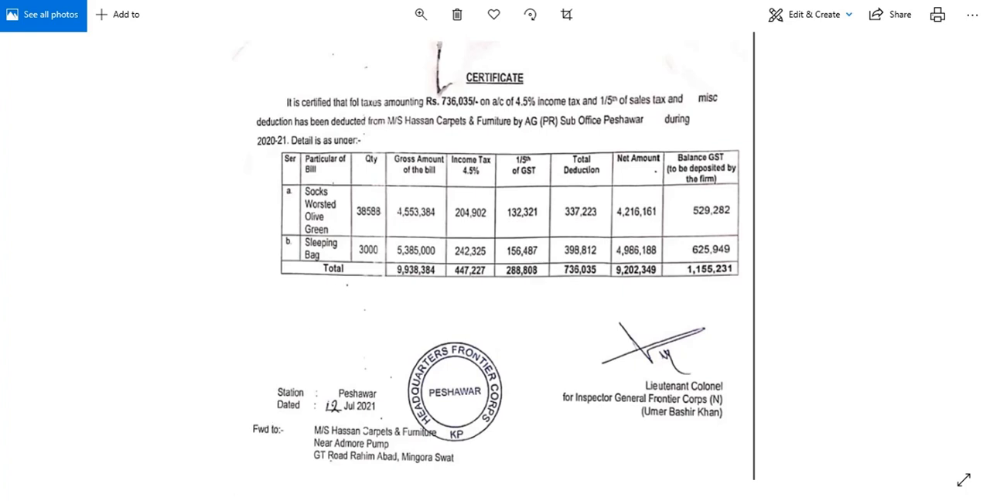
left_click(194, 500)
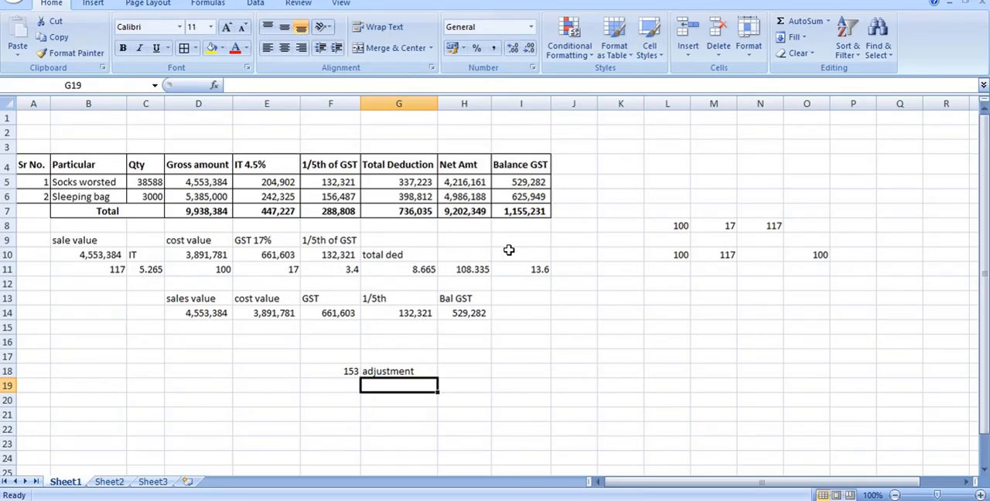